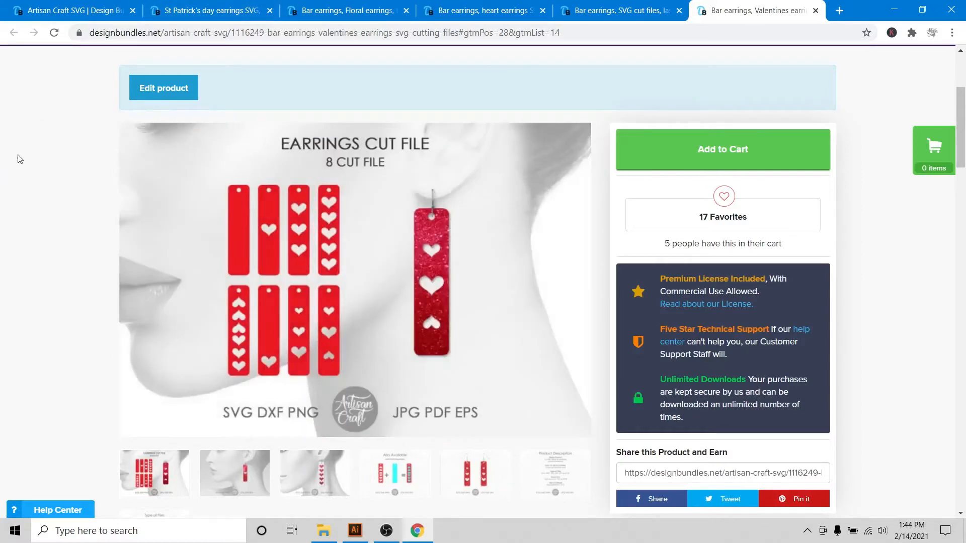
# Step: Look through the product listings on the Artisan Craft SVG store page
pyautogui.hotkey('ctrl', 'Tab')
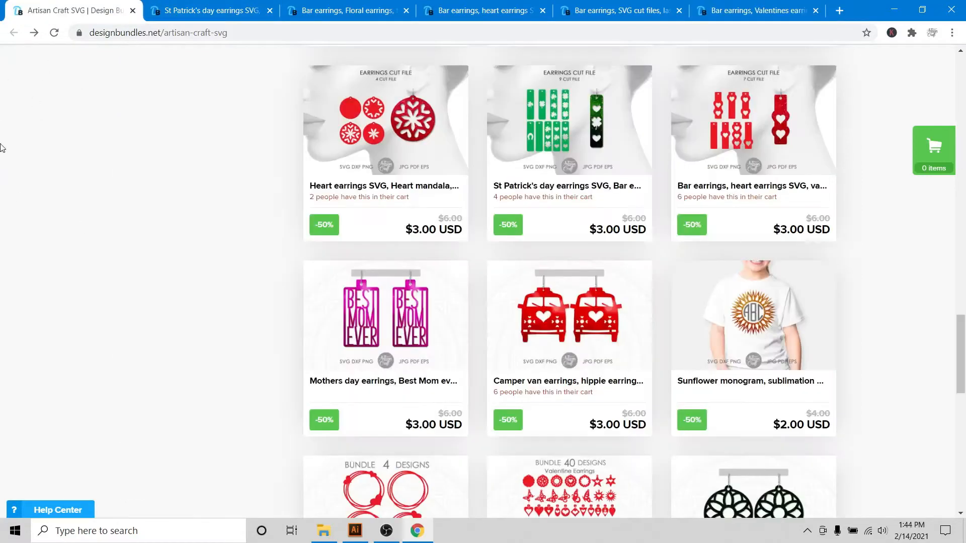
pyautogui.scroll(-8, 112, 259)
pyautogui.scroll(20, 112, 259)
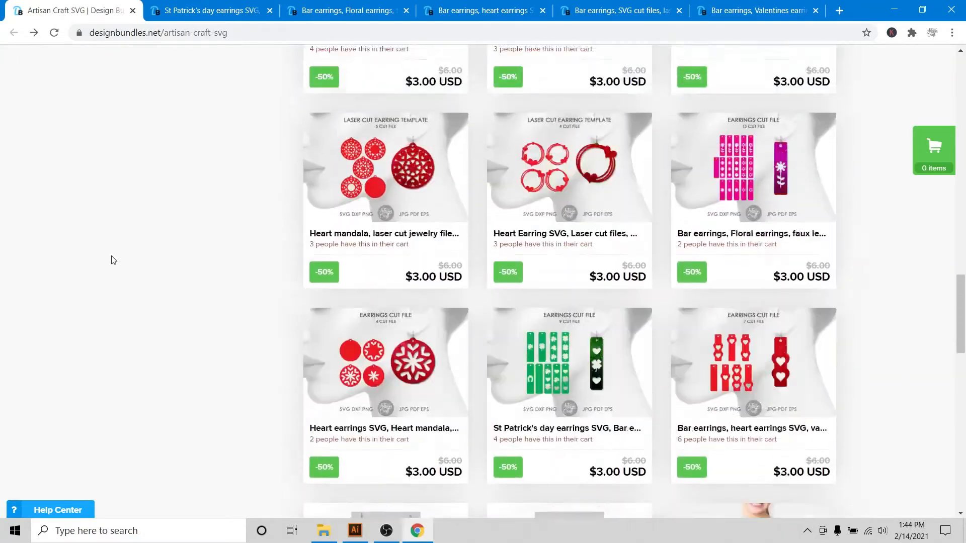
pyautogui.scroll(15, 113, 260)
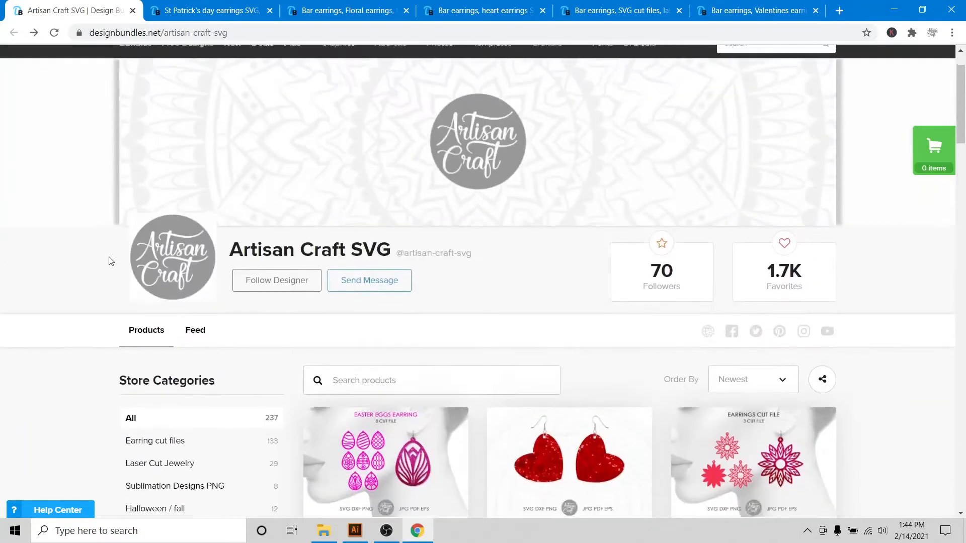
pyautogui.scroll(-10, 111, 261)
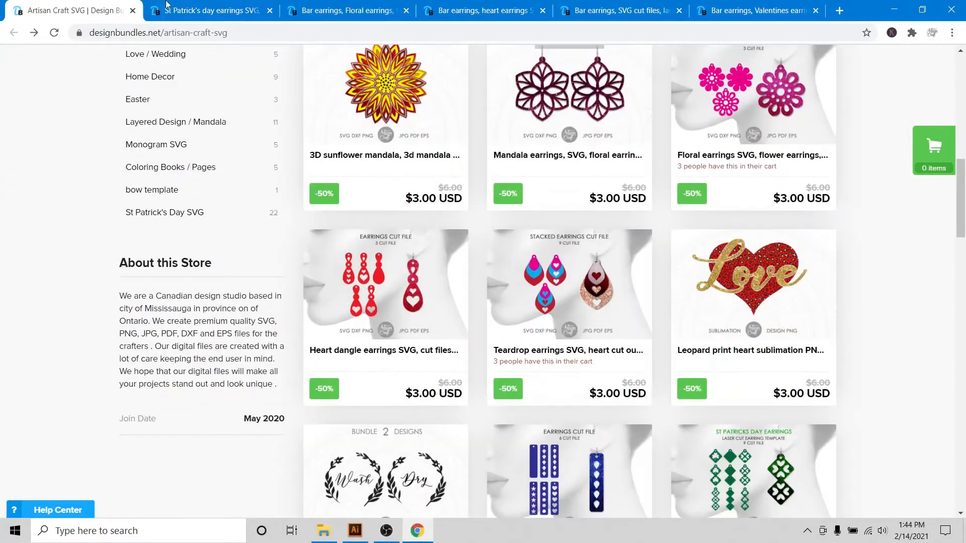
pyautogui.scroll(-4, 25, 254)
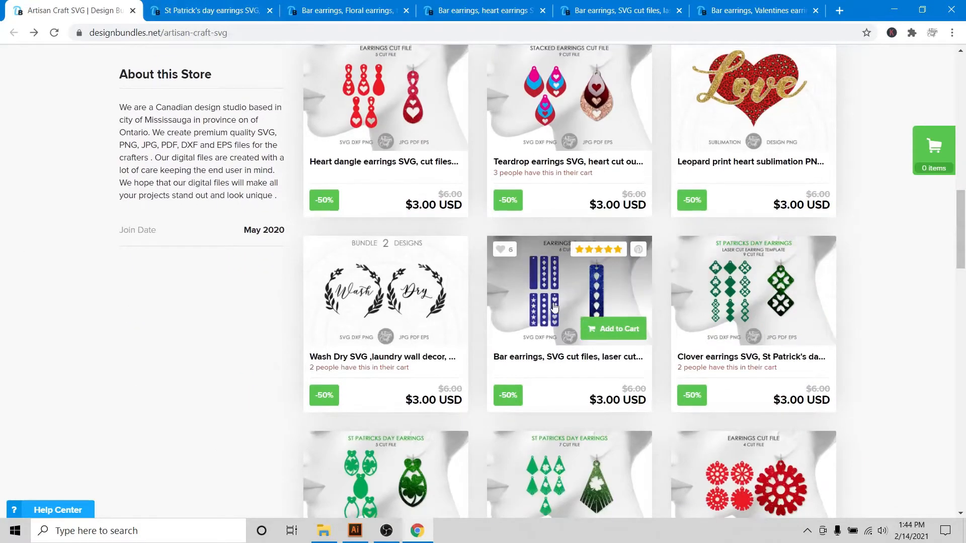
# Step: View the St Patrick's day, floral bar and heart bar earring listings, enlarging the floral and heart preview images
pyautogui.click(221, 10)
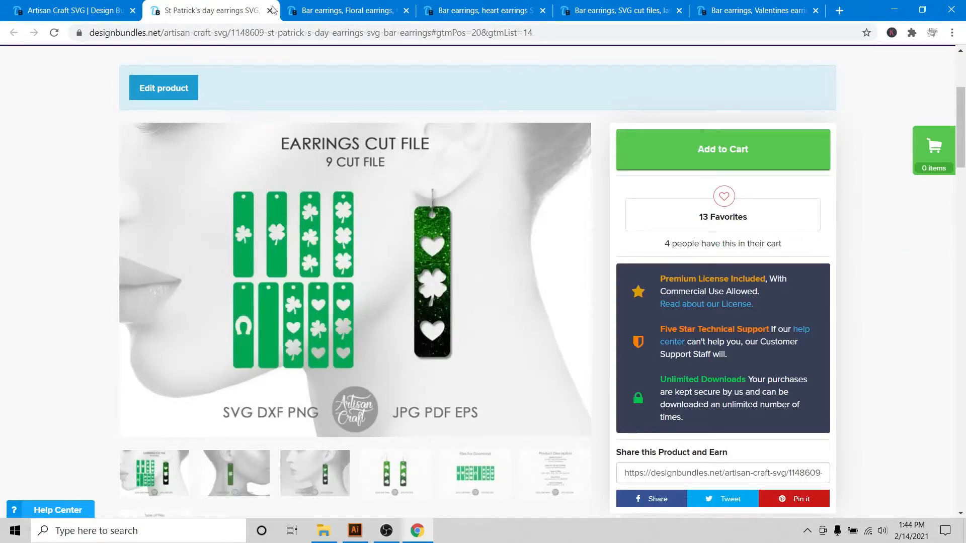
pyautogui.click(332, 15)
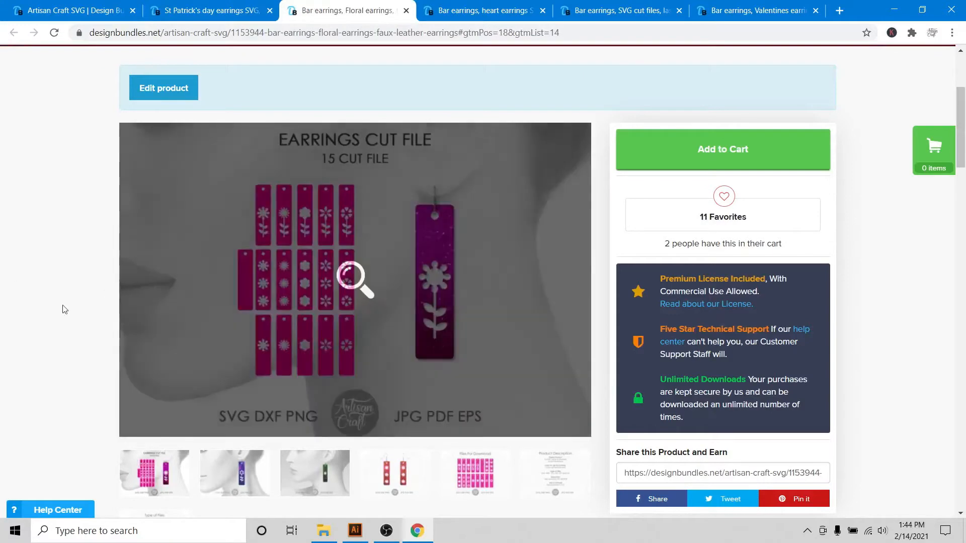
pyautogui.click(283, 279)
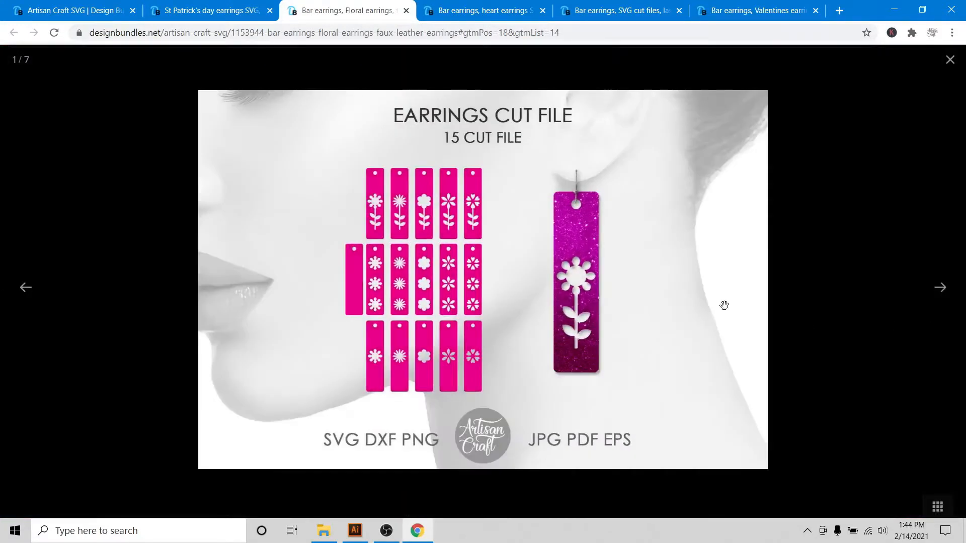
pyautogui.click(478, 10)
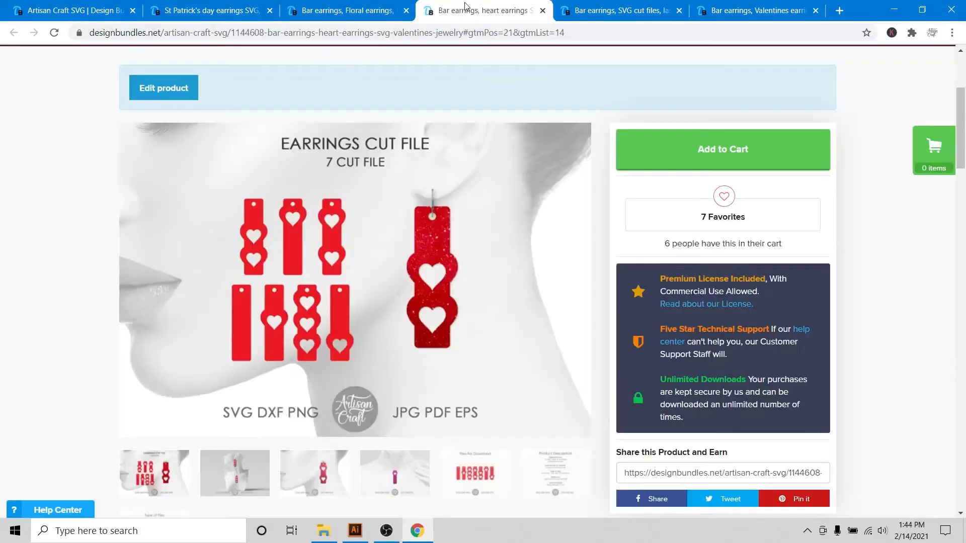
pyautogui.click(395, 284)
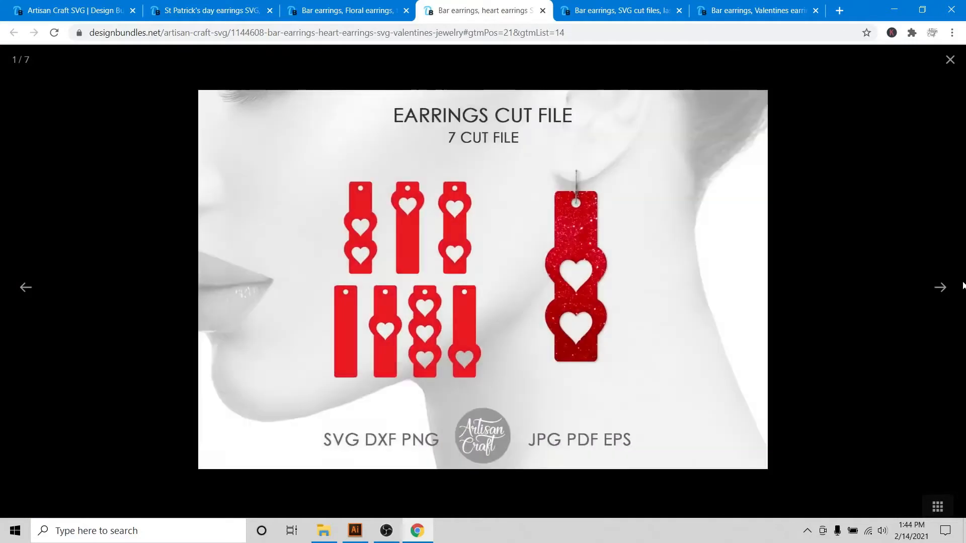
# Step: Enlarge the preview images of the blue six-design bar earrings and the Valentines bar earrings
pyautogui.click(620, 9)
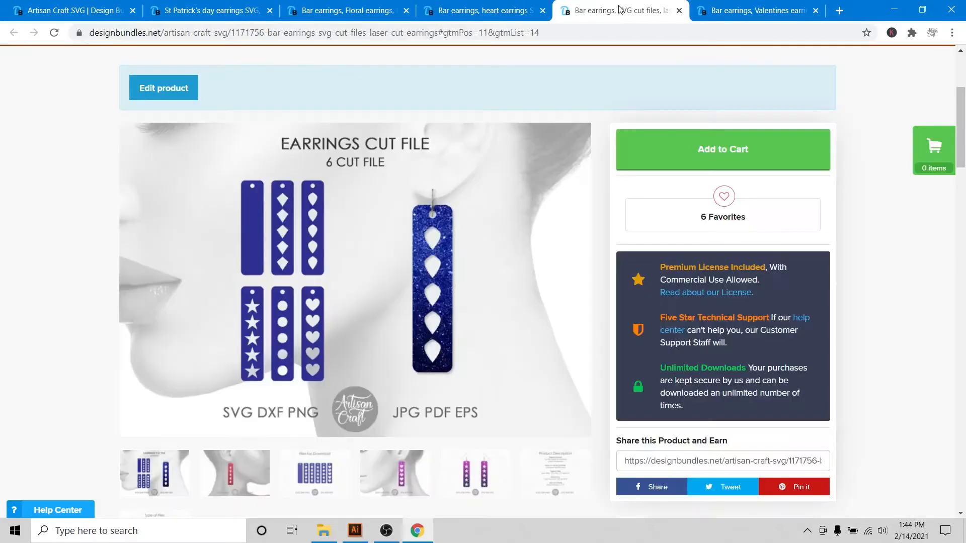
pyautogui.click(370, 282)
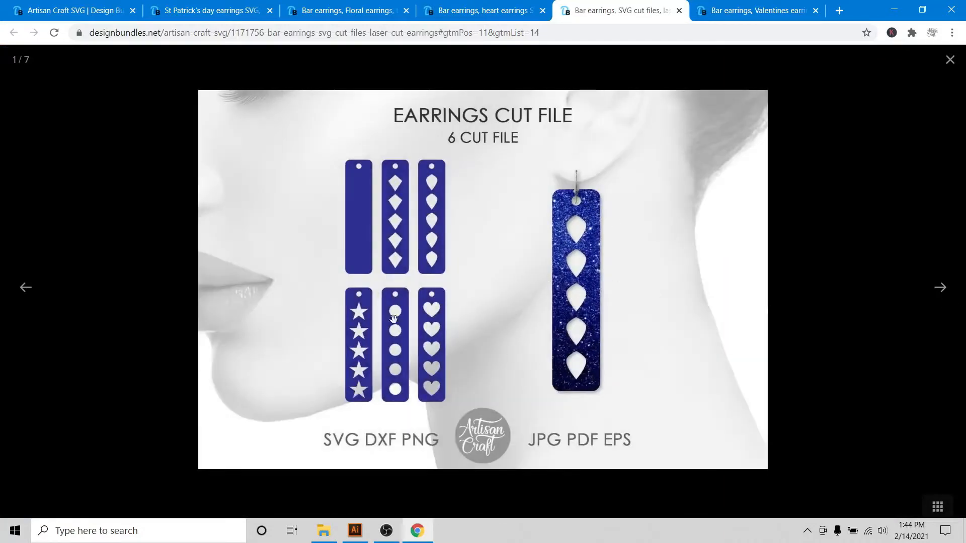
pyautogui.click(726, 9)
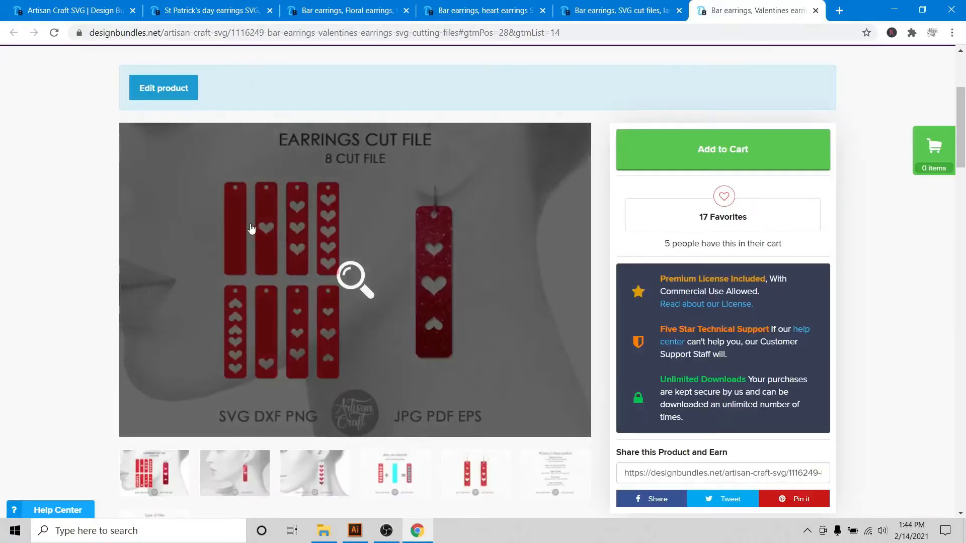
pyautogui.click(246, 216)
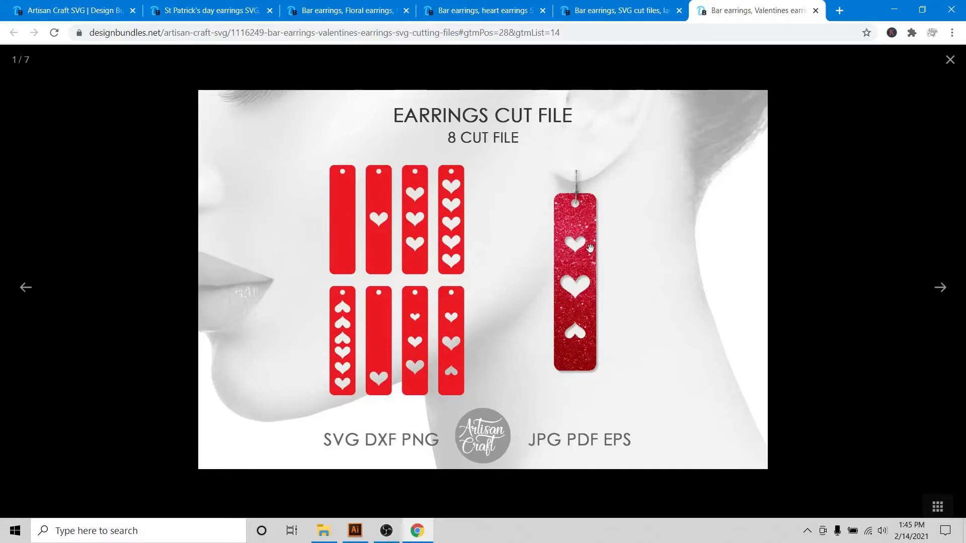
# Step: Go back through the enlarged heart and floral bar earring previews to compare their cut-out designs
pyautogui.click(638, 15)
pyautogui.hotkey('ctrl', 'shift', 'Tab')
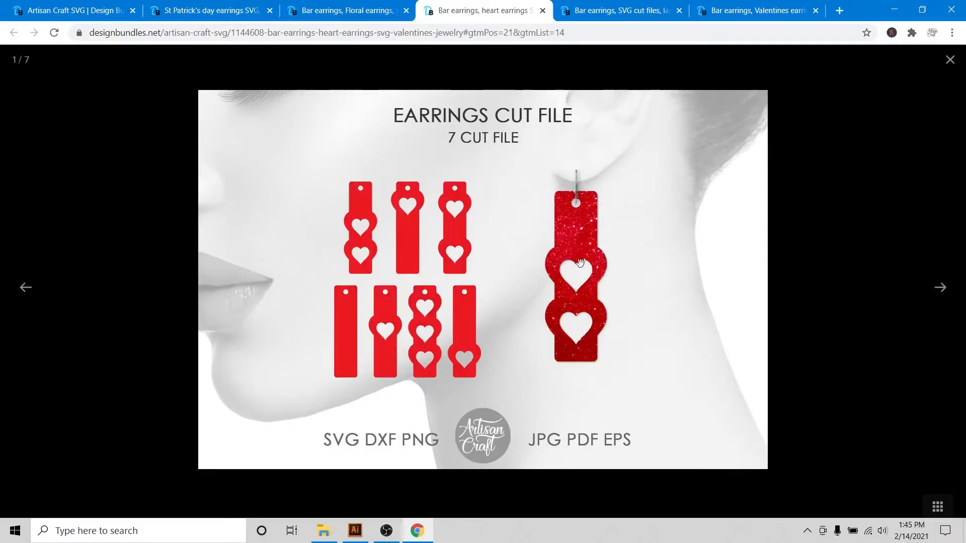
pyautogui.hotkey('ctrl', 'shift', 'Tab')
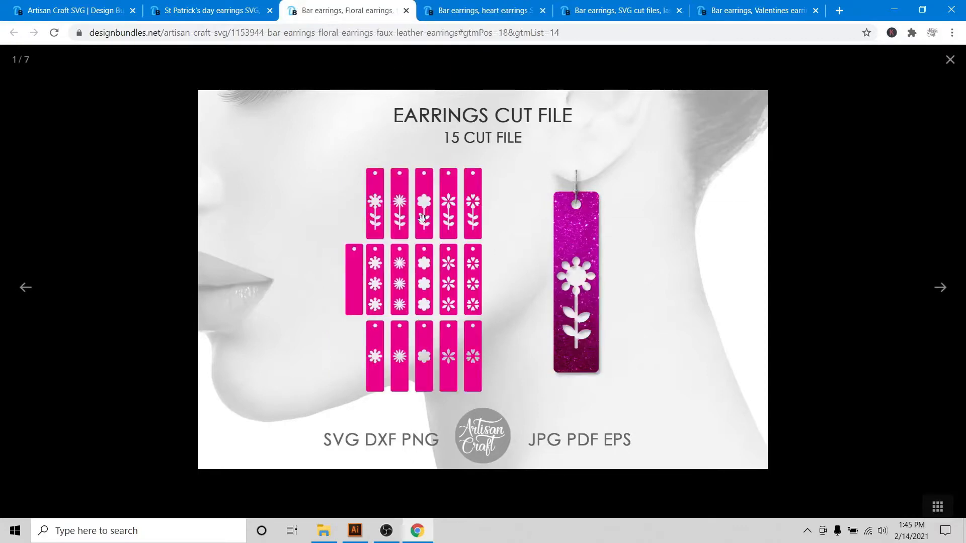
# Step: Enlarge the St Patrick's day bar earring preview and advance to its third image
pyautogui.hotkey('ctrl', 'shift', 'Tab')
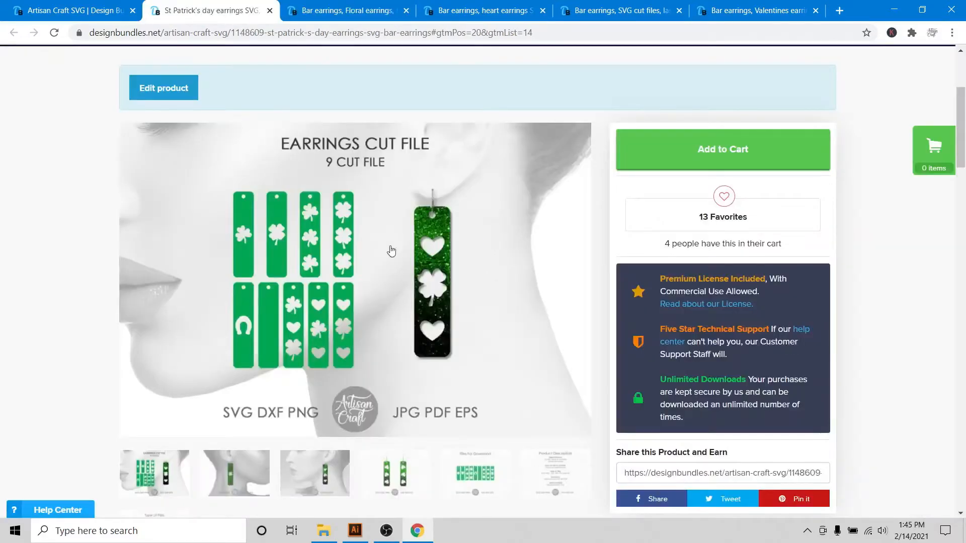
pyautogui.click(232, 289)
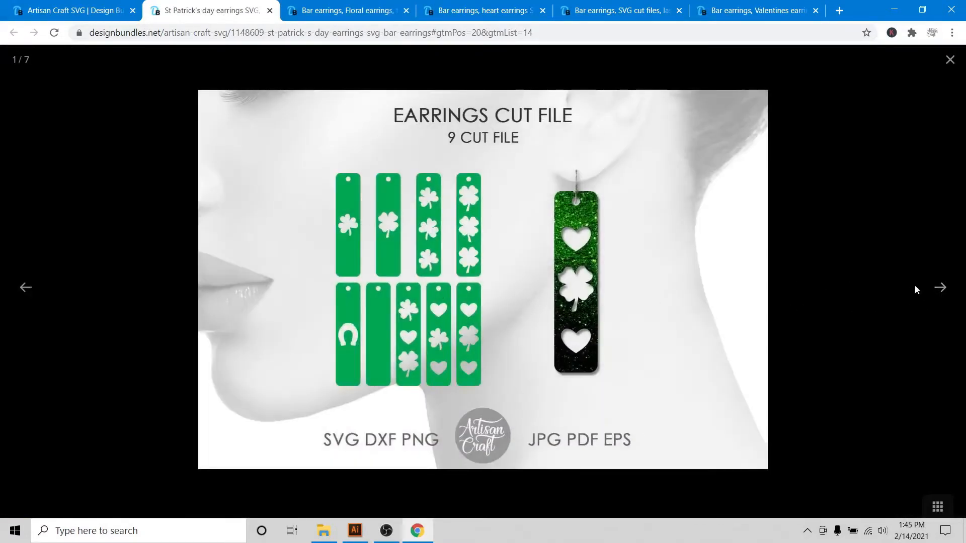
pyautogui.click(939, 289)
pyautogui.click(937, 289)
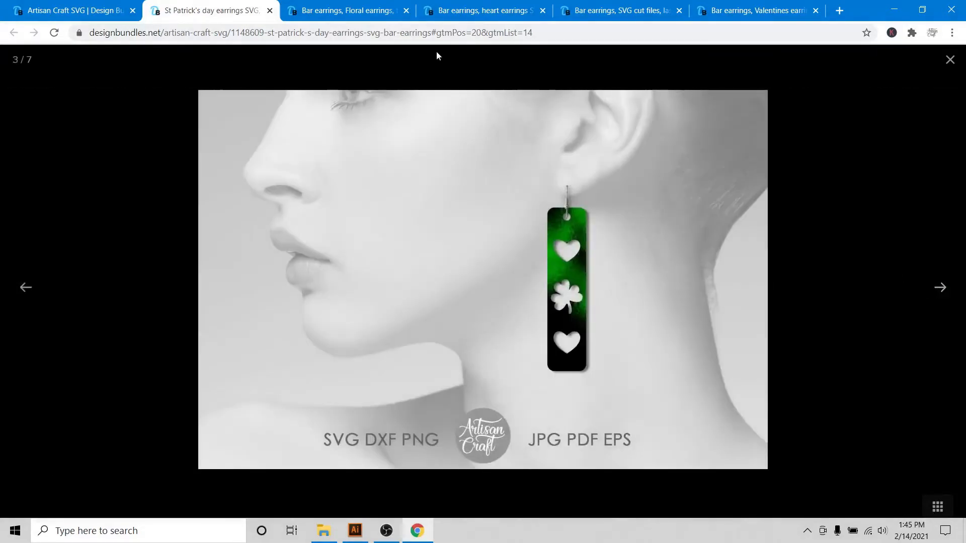
# Step: Filter the Artisan Craft SVG store to the Earring cut files category and browse its listings
pyautogui.click(58, 9)
pyautogui.scroll(4, 41, 244)
pyautogui.scroll(10, 41, 246)
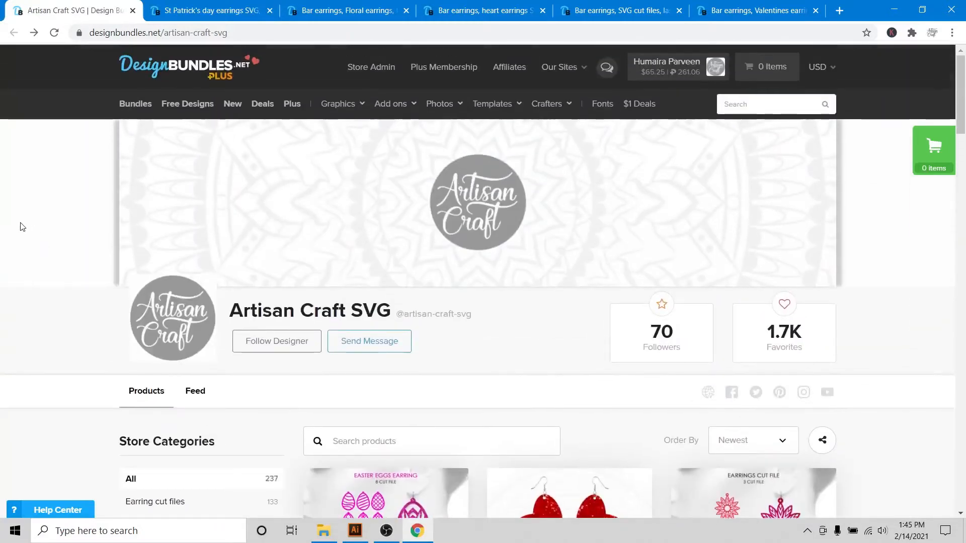
pyautogui.scroll(-4, 19, 337)
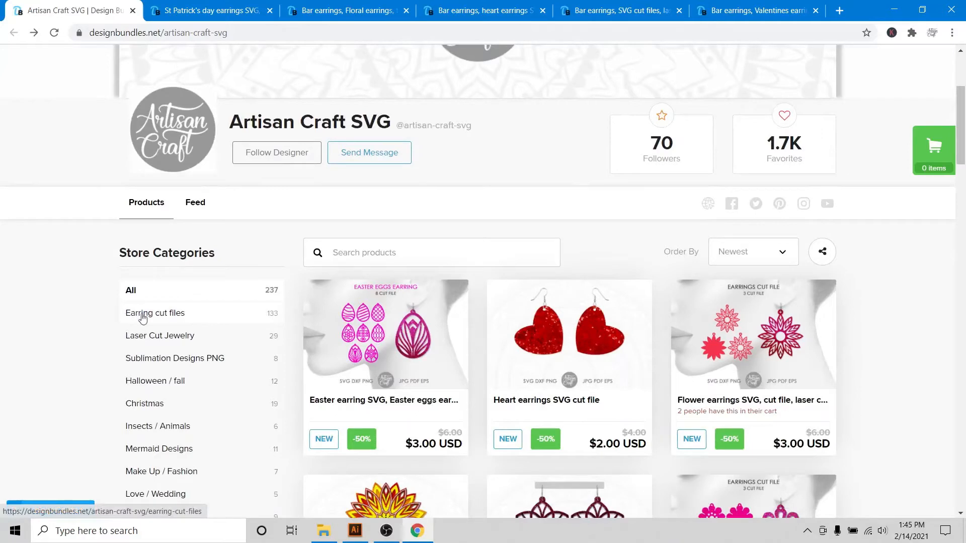
pyautogui.click(171, 319)
pyautogui.scroll(-5, 45, 328)
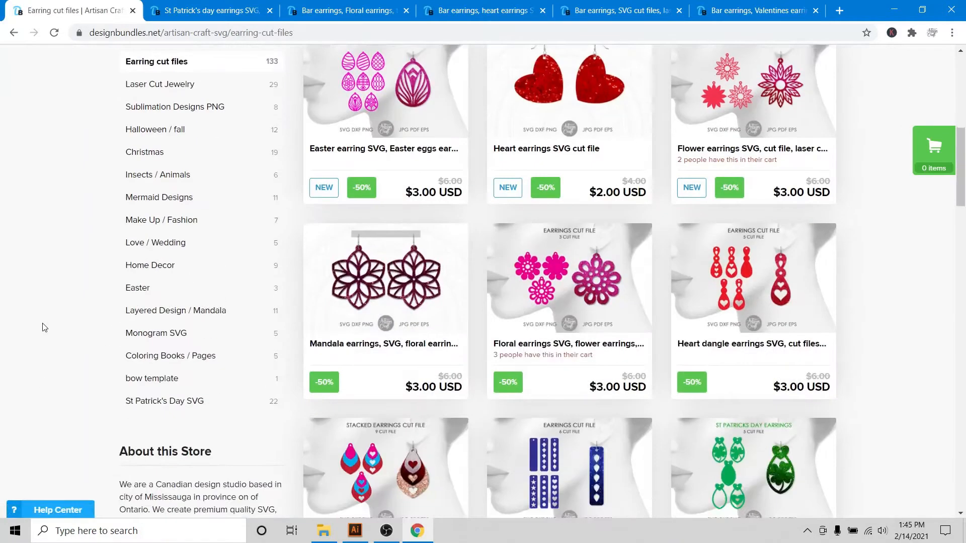
pyautogui.scroll(-6, 45, 328)
pyautogui.scroll(-3, 44, 328)
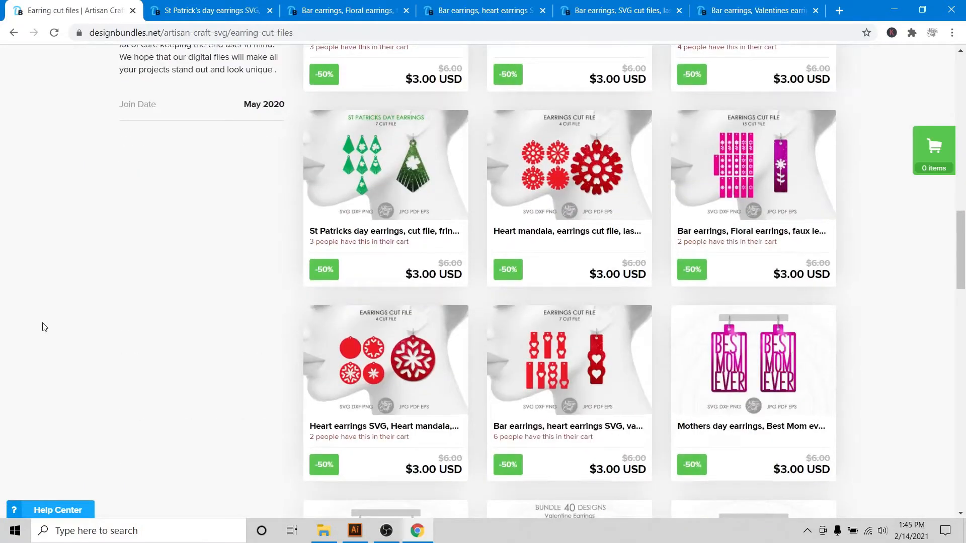
pyautogui.scroll(-8, 45, 327)
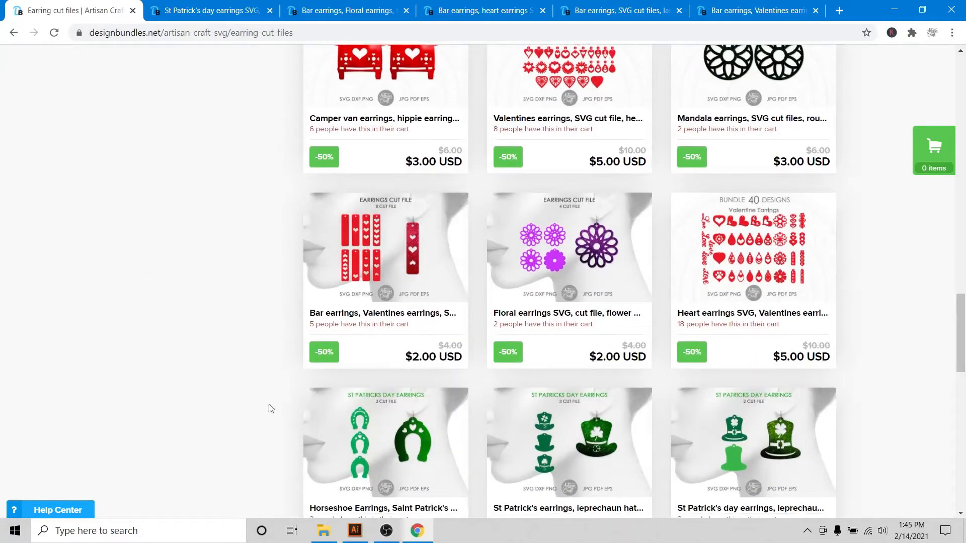
# Step: Switch to Earrings File -1.ai in Illustrator, show the 2x2 layer and display the grid
pyautogui.click(355, 531)
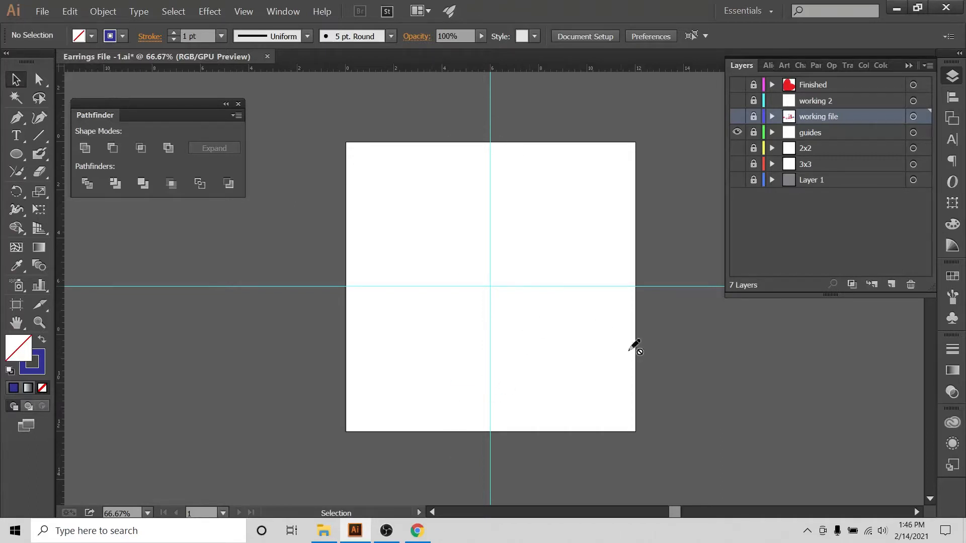
pyautogui.click(737, 149)
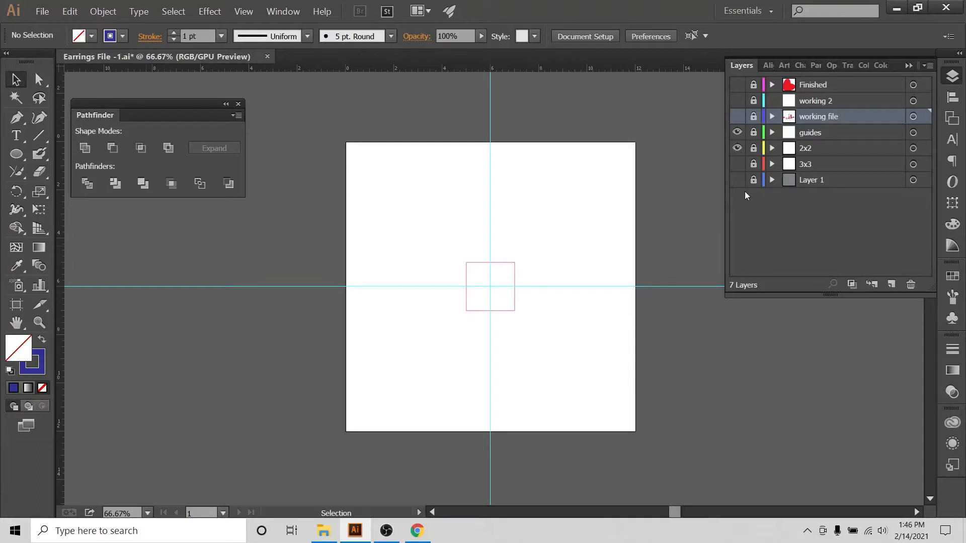
pyautogui.hotkey('ctrl', '=')
pyautogui.hotkey('ctrl', '=')
pyautogui.hotkey('ctrl', '=')
pyautogui.hotkey('ctrl', '=')
pyautogui.hotkey('ctrl', '=')
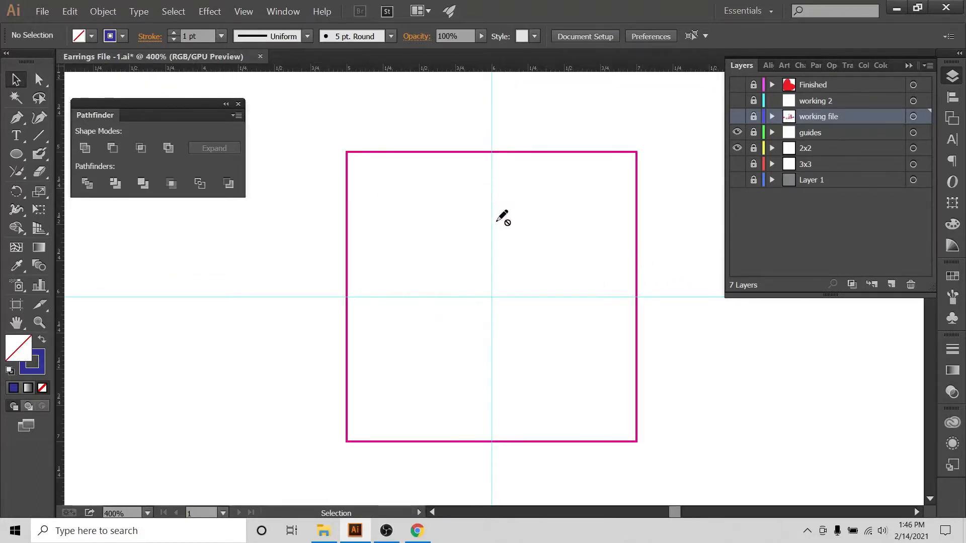
pyautogui.click(243, 11)
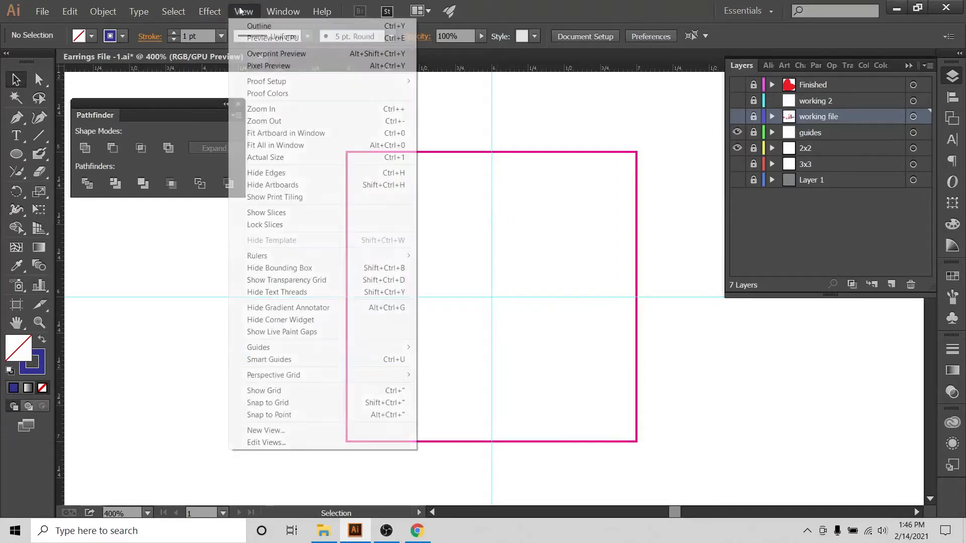
pyautogui.click(275, 395)
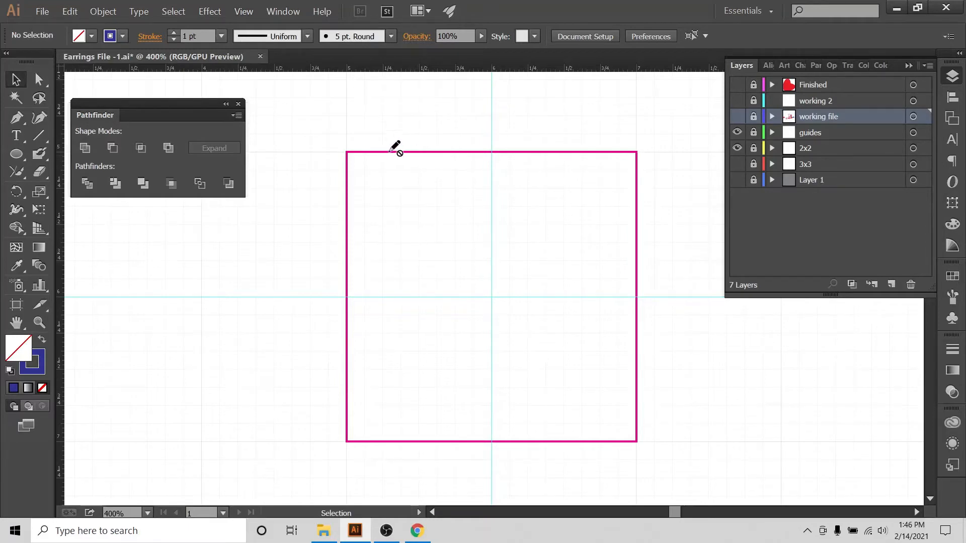
# Step: Unlock the working 2 layer, make it visible and set it as the active layer
pyautogui.click(753, 101)
pyautogui.click(737, 100)
pyautogui.click(816, 102)
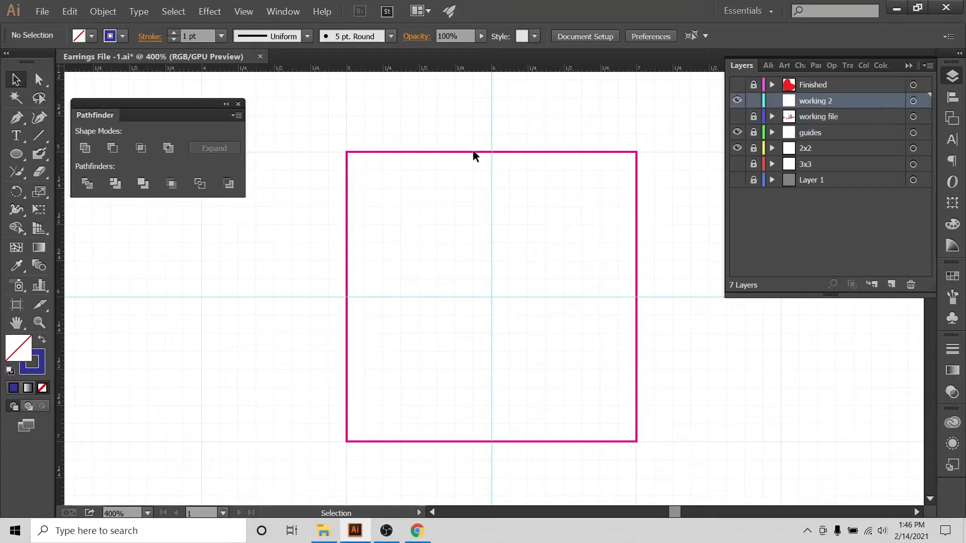
# Step: Draw a tall rectangle about 0.5 by 1.9 in inside the 2x2 square, centred on the vertical guide
pyautogui.moveTo(467, 130); pyautogui.dragTo(431, 176)
pyautogui.click(21, 159)
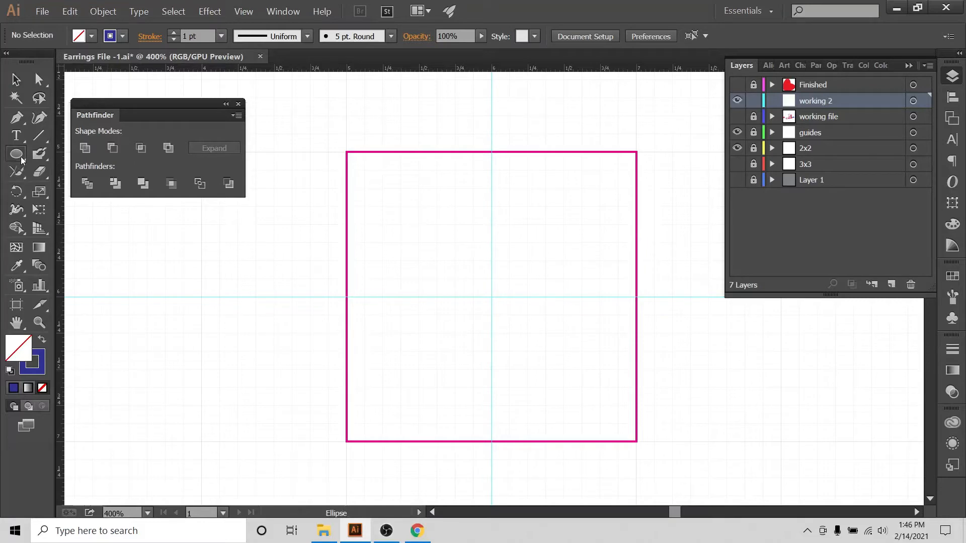
pyautogui.click(22, 159)
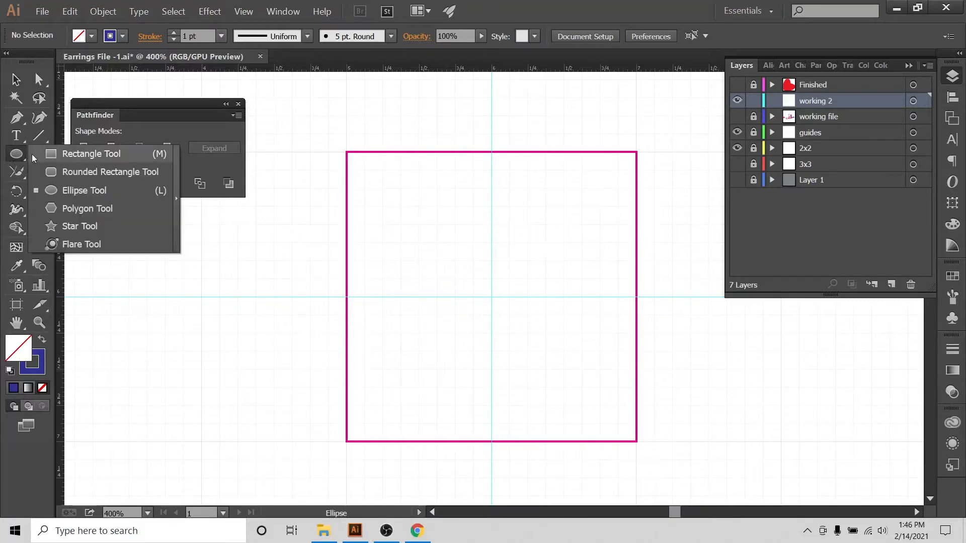
pyautogui.click(81, 156)
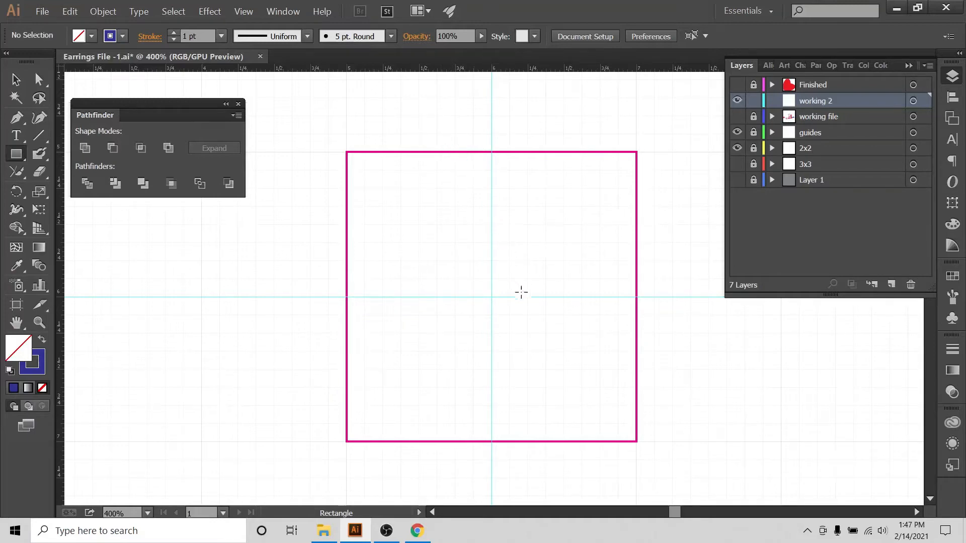
pyautogui.moveTo(535, 368); pyautogui.dragTo(527, 430)
pyautogui.press('v')
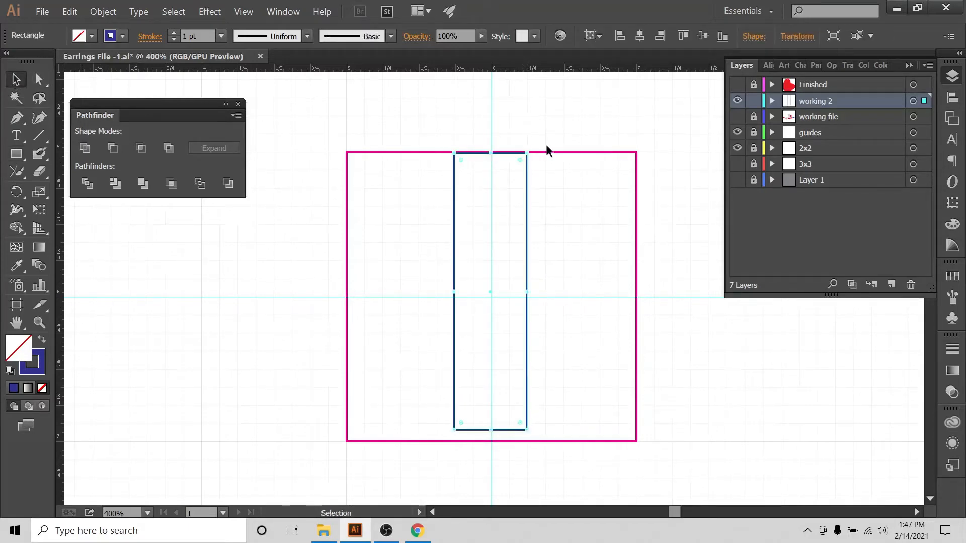
# Step: Move the tall rectangle out of the 2x2 square to the empty area on its left
pyautogui.moveTo(552, 153); pyautogui.dragTo(476, 248)
pyautogui.moveTo(527, 225); pyautogui.dragTo(505, 188)
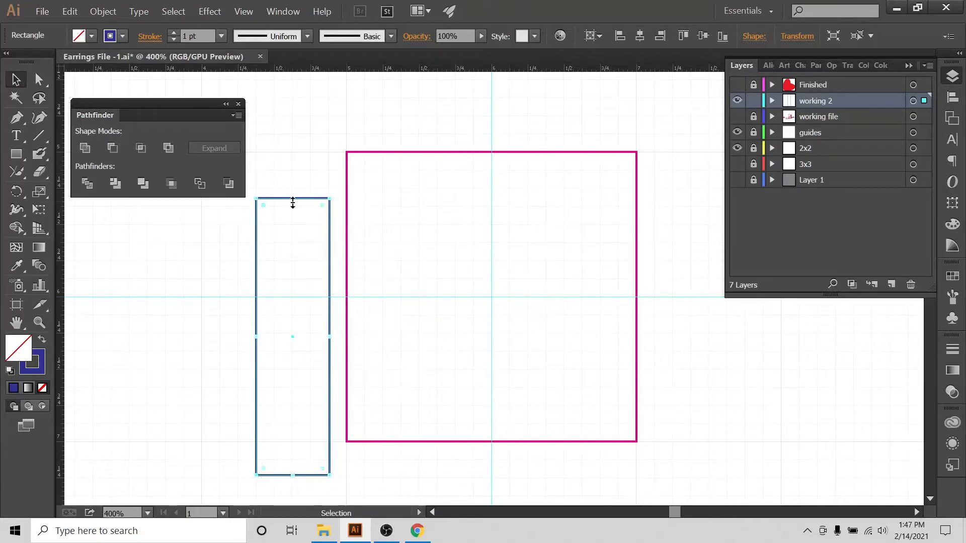
# Step: Align the tall rectangle to the artboard's horizontal and vertical centre, inside the 2x2 square
pyautogui.click(952, 98)
pyautogui.click(918, 180)
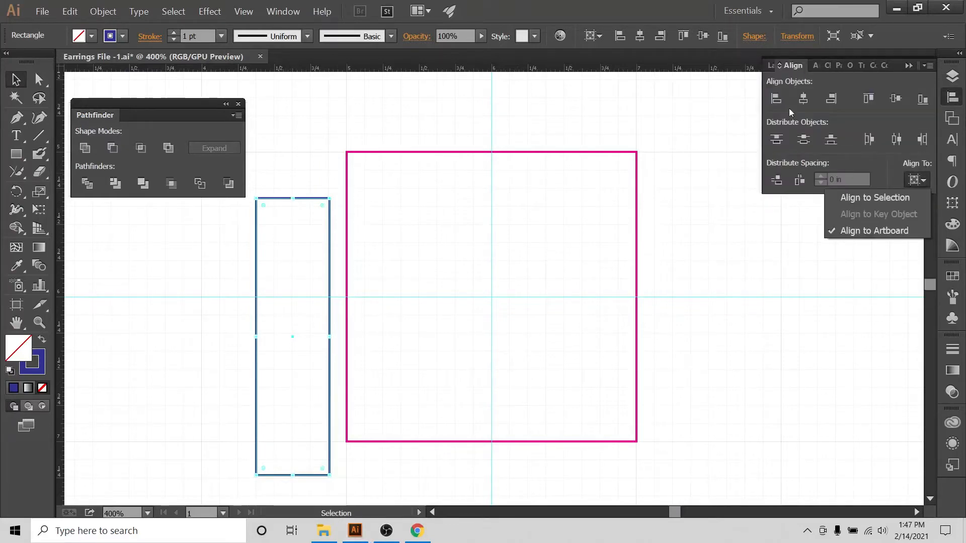
pyautogui.click(810, 96)
pyautogui.click(814, 95)
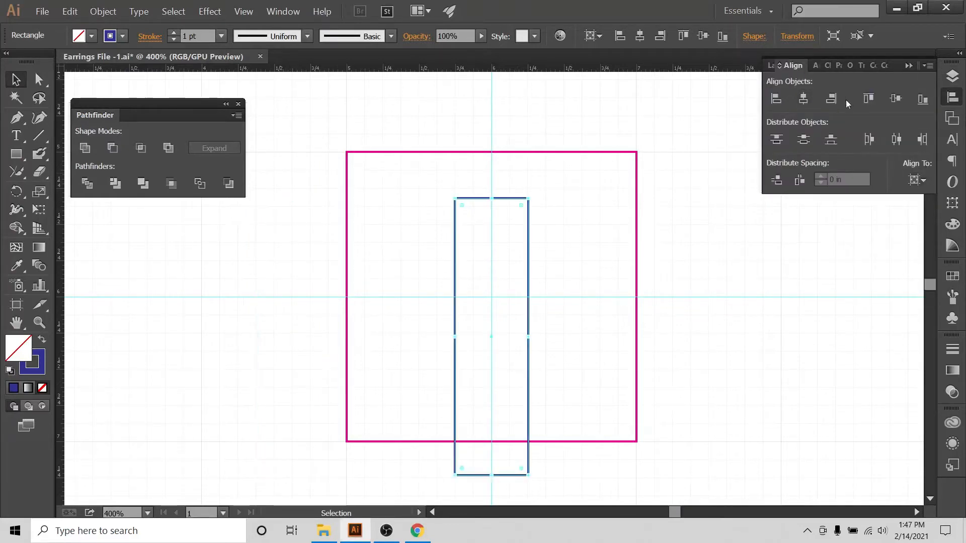
pyautogui.click(895, 98)
pyautogui.click(628, 102)
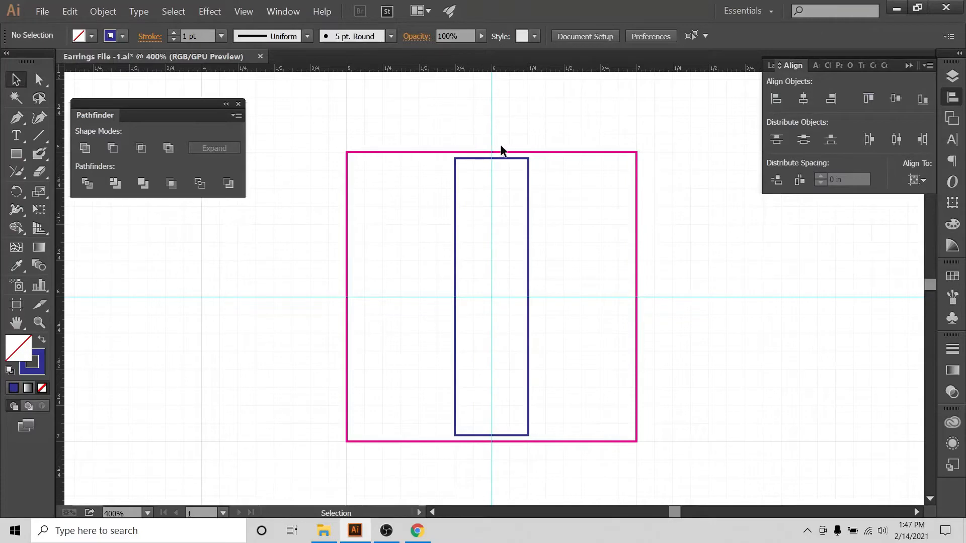
# Step: Extend the rectangle's upper and lower edges to meet the upper and lower edges of the 2x2 square
pyautogui.moveTo(511, 170); pyautogui.dragTo(493, 152)
pyautogui.click(541, 126)
pyautogui.click(495, 436)
pyautogui.moveTo(492, 438); pyautogui.dragTo(538, 422)
pyautogui.click(561, 379)
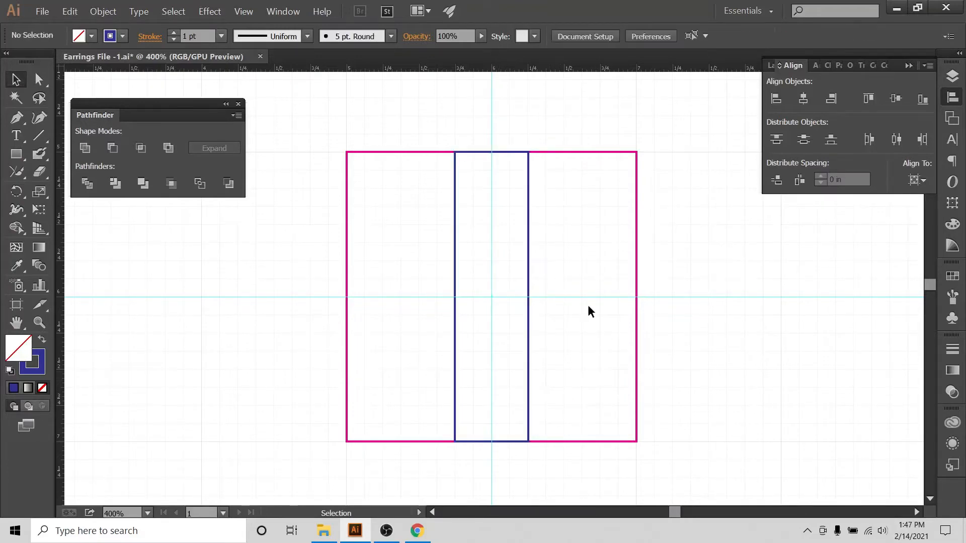
# Step: Hide the 2x2 layer, the grid and the guides layer so only the rectangle shows
pyautogui.click(952, 75)
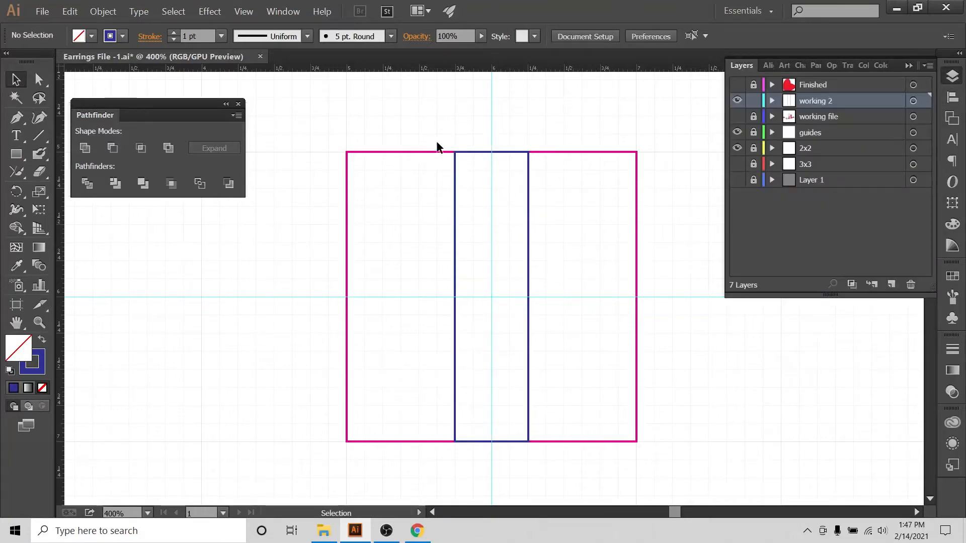
pyautogui.click(737, 149)
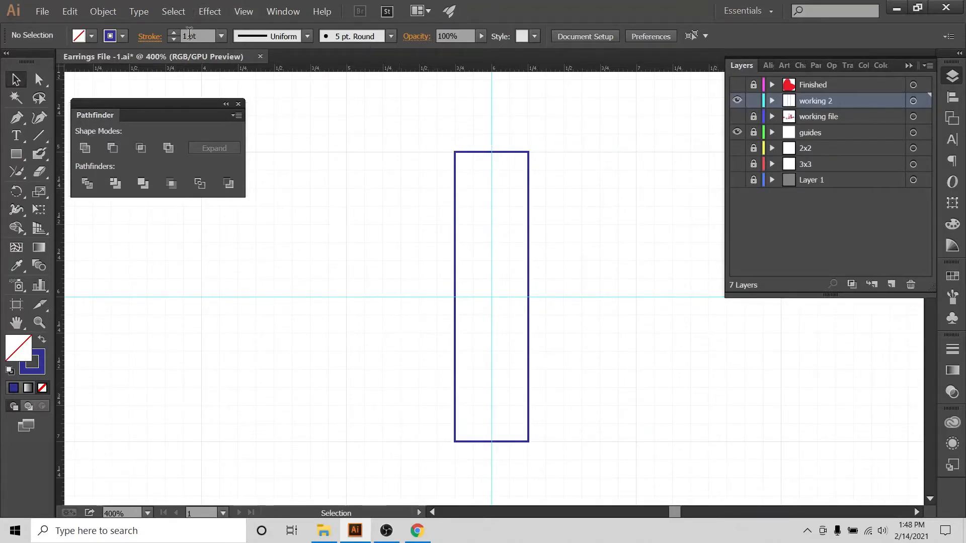
pyautogui.click(244, 12)
pyautogui.click(291, 392)
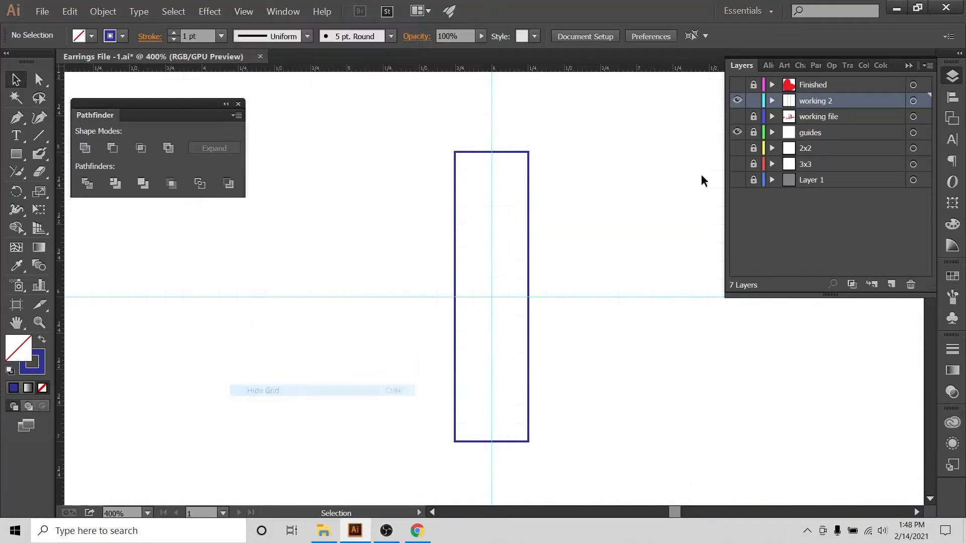
pyautogui.click(737, 132)
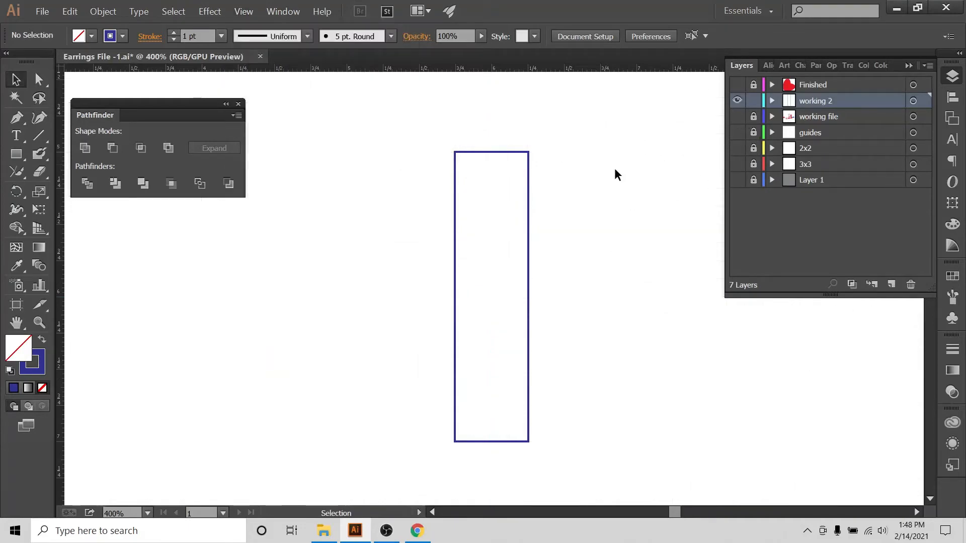
# Step: Select the tall rectangle and inspect its upper end closely
pyautogui.hotkey('ctrl', '+')
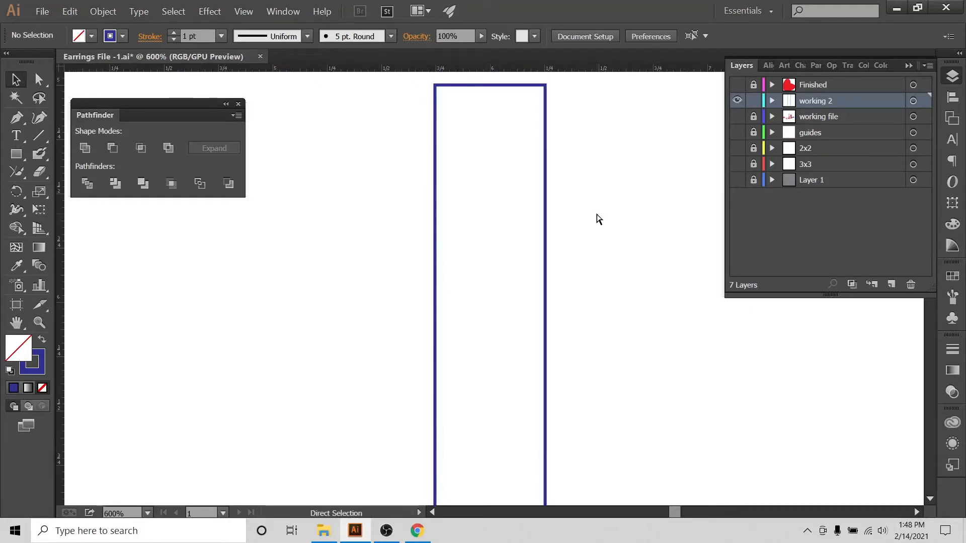
pyautogui.hotkey('ctrl', '-')
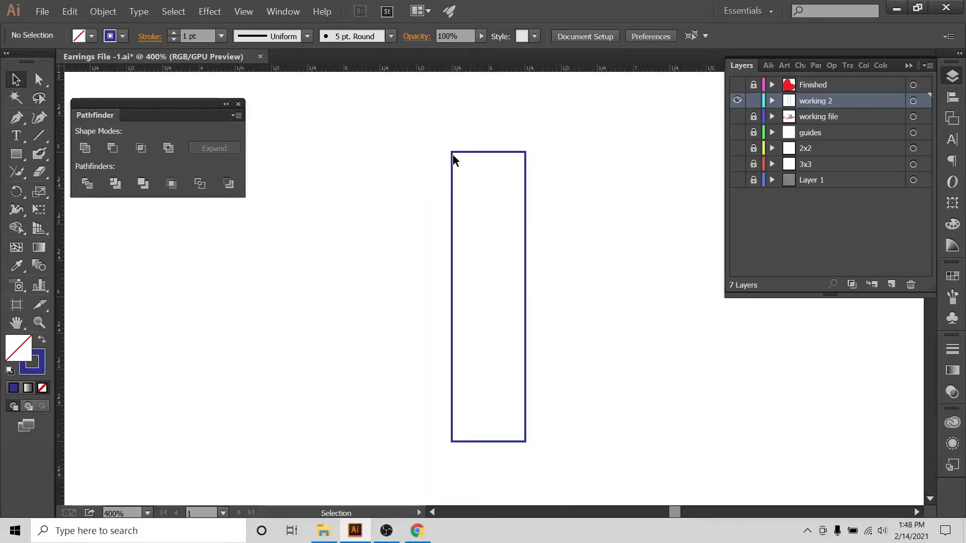
pyautogui.hotkey('ctrl', '+')
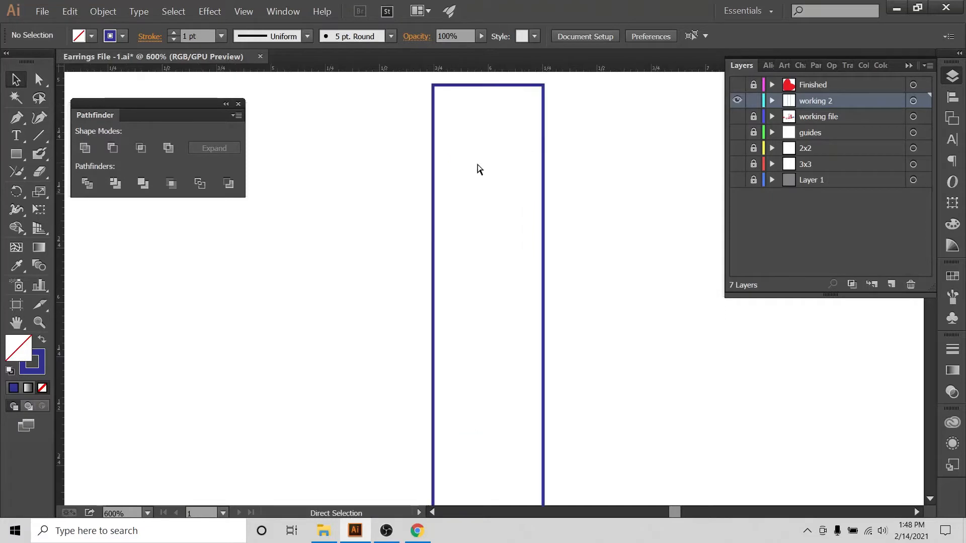
pyautogui.hotkey('ctrl', '+')
pyautogui.scroll(4, 478, 171)
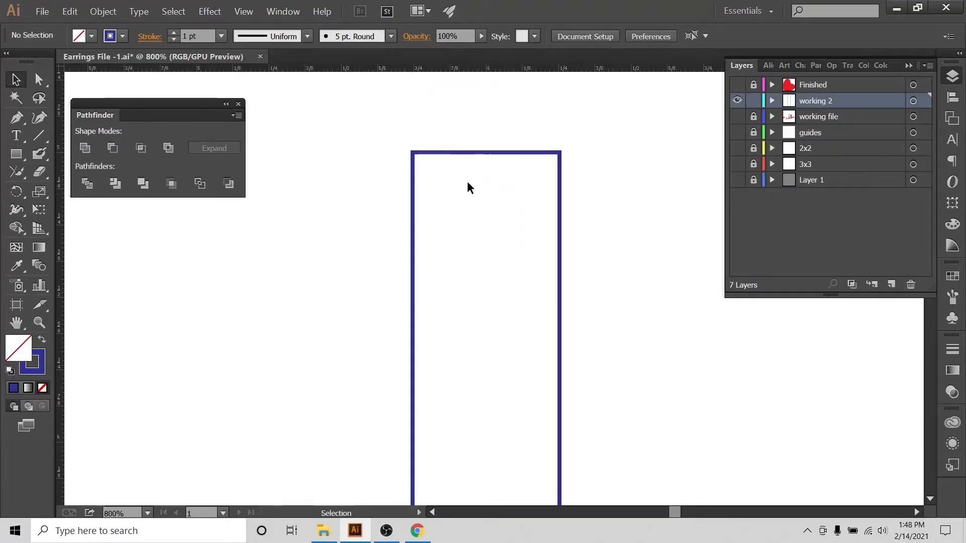
pyautogui.scroll(-3, 488, 190)
pyautogui.scroll(-3, 486, 206)
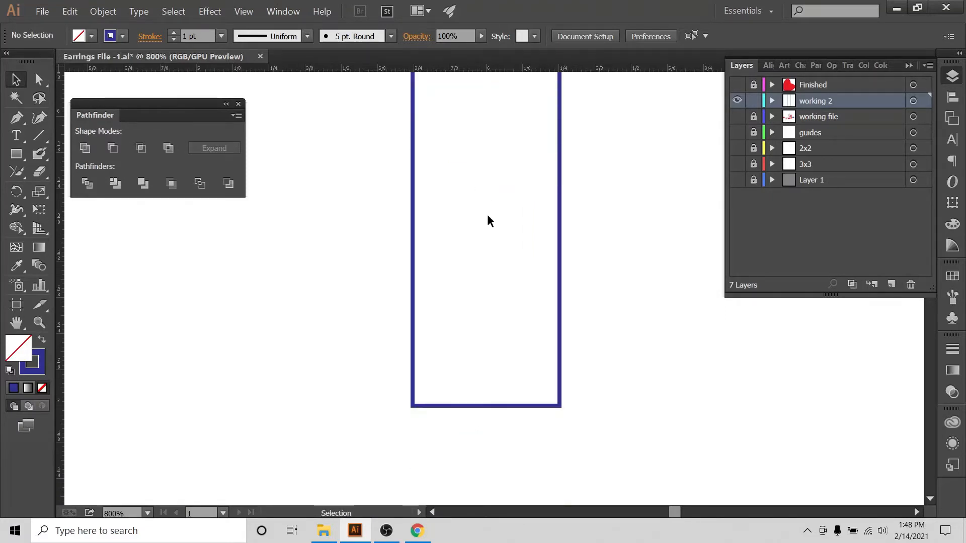
pyautogui.scroll(3, 492, 434)
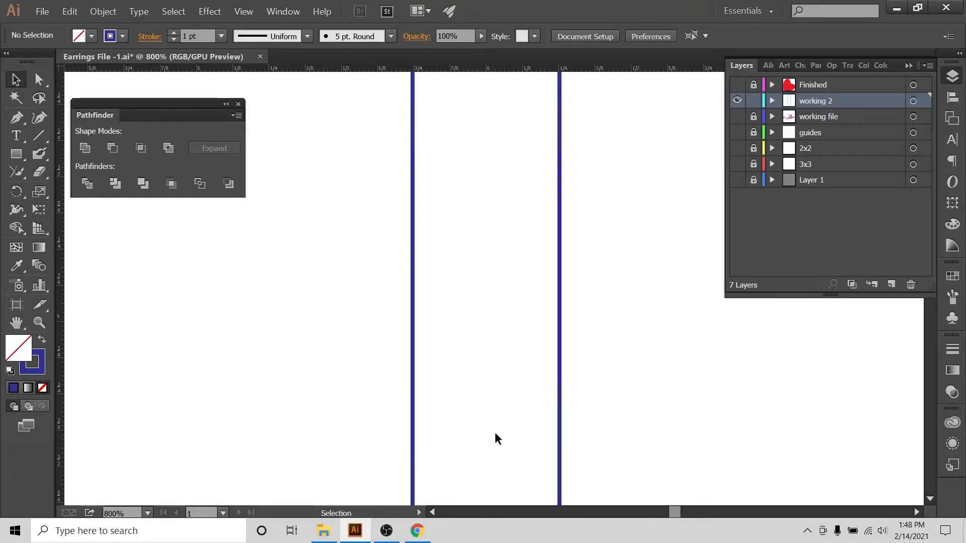
pyautogui.scroll(3, 494, 433)
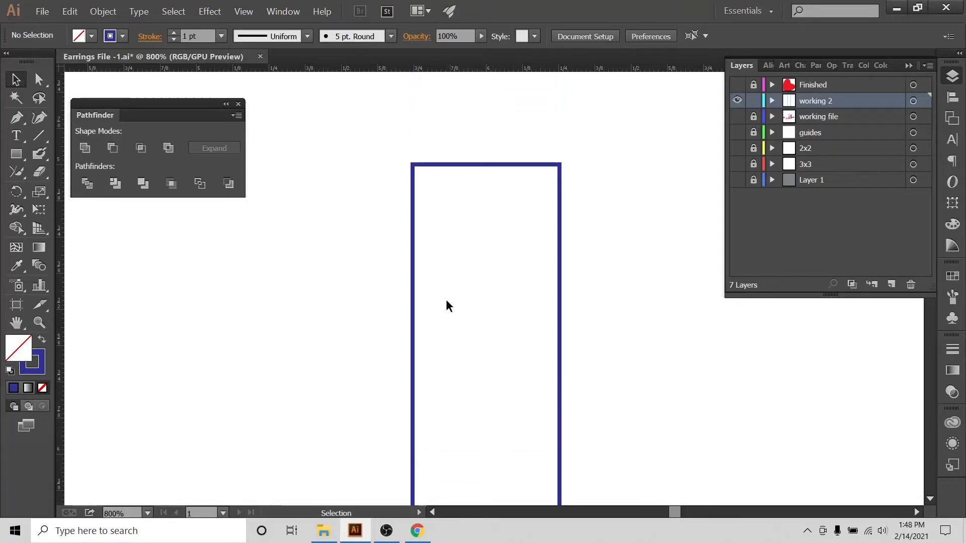
pyautogui.hotkey('ctrl', '+')
pyautogui.scroll(3, 451, 301)
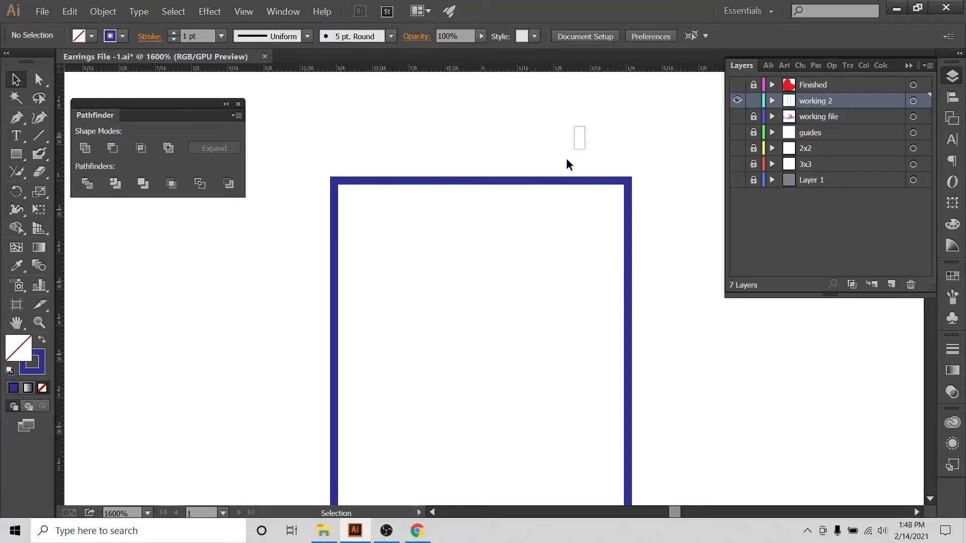
pyautogui.moveTo(566, 159); pyautogui.dragTo(514, 248)
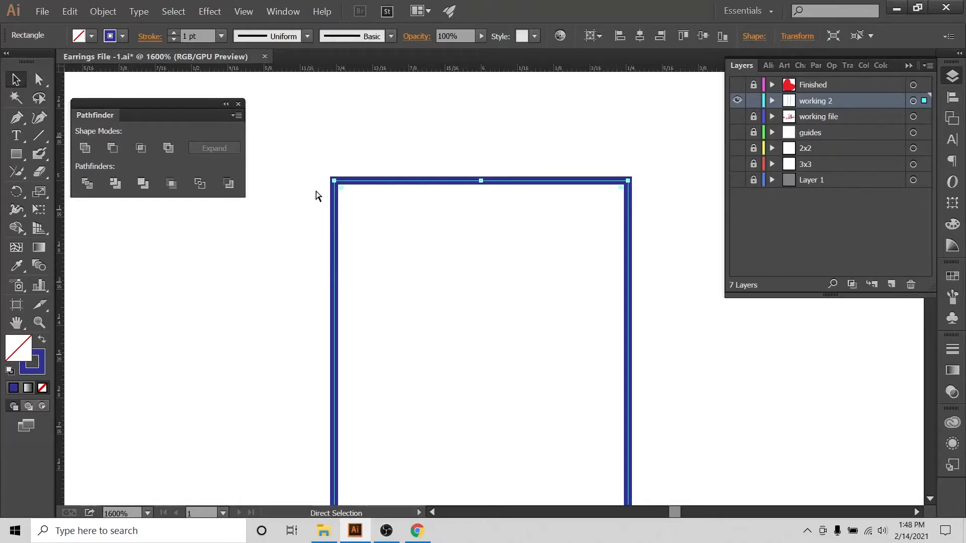
pyautogui.hotkey('ctrl', '+')
pyautogui.scroll(5, 322, 189)
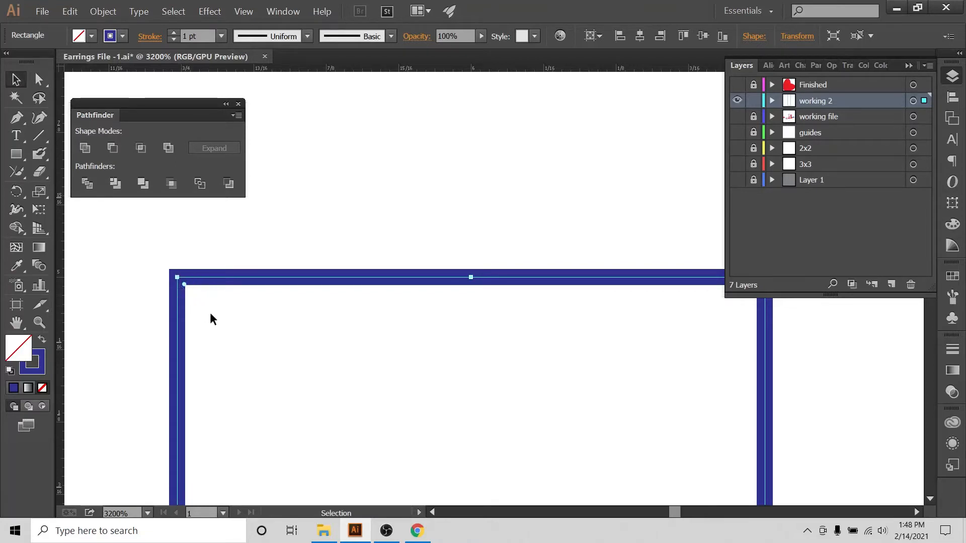
# Step: Switch to Chrome to examine the rounded corners of the Valentines bar earrings, and return to Illustrator
pyautogui.click(420, 537)
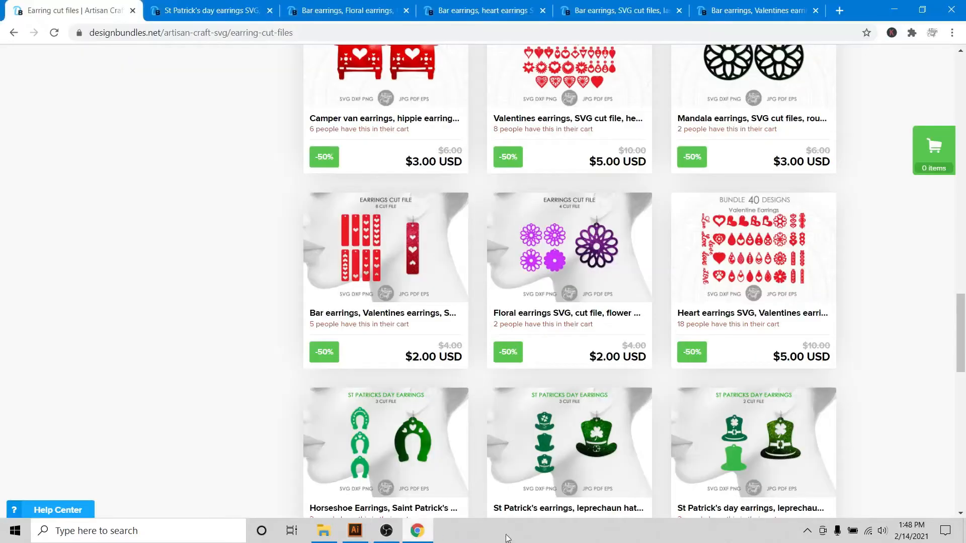
pyautogui.click(811, 10)
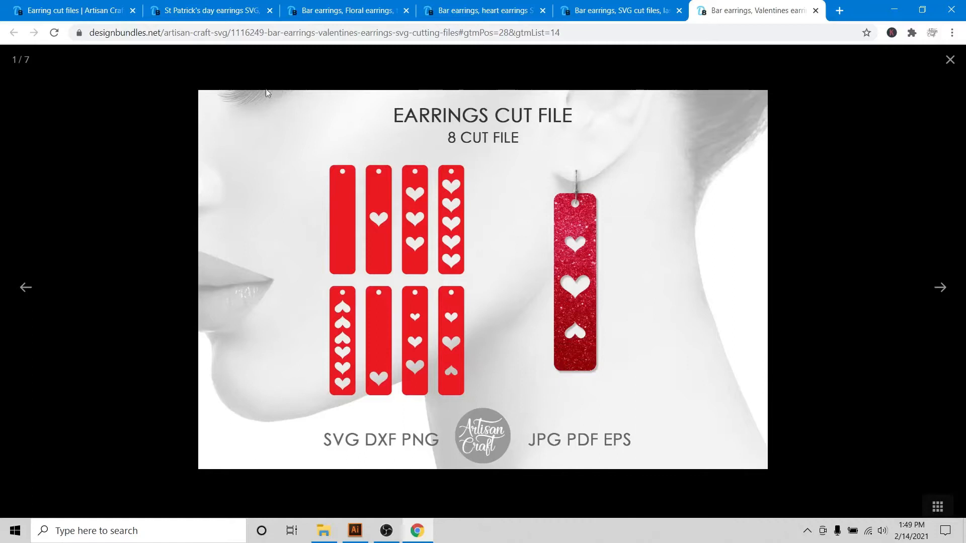
pyautogui.click(356, 531)
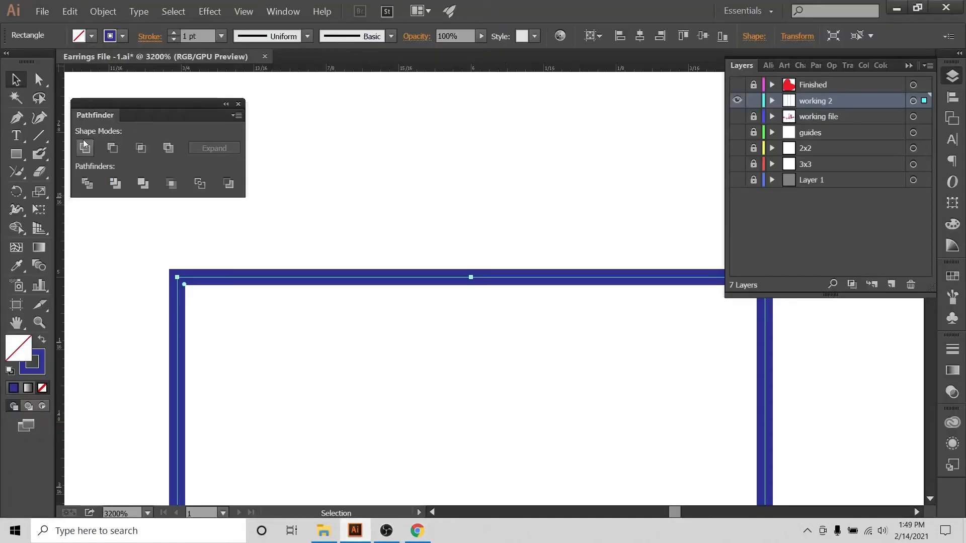
# Step: Try rounding all four corners of the rectangle to about 0.03 in
pyautogui.click(39, 79)
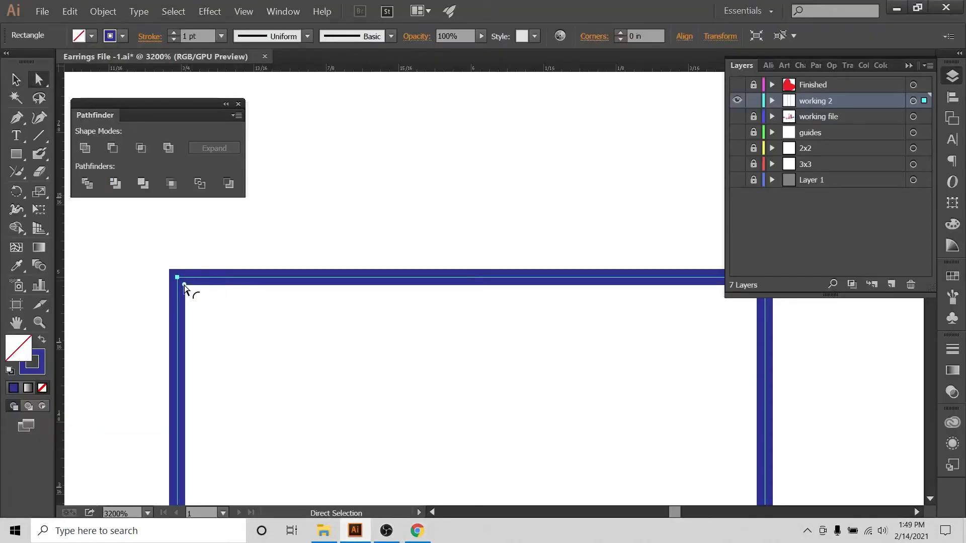
pyautogui.moveTo(185, 286); pyautogui.dragTo(239, 321)
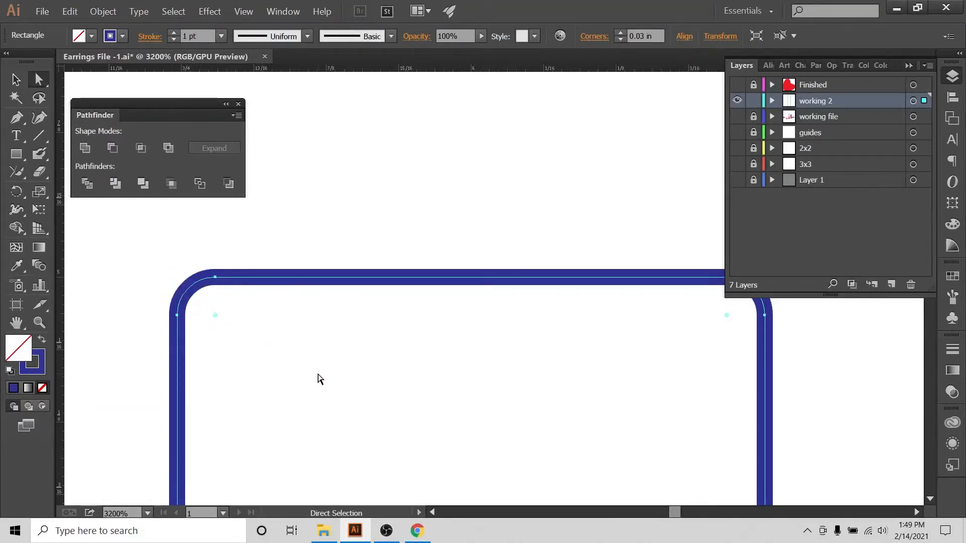
pyautogui.hotkey('ctrl', '-')
pyautogui.hotkey('ctrl', '-')
pyautogui.hotkey('ctrl', '-')
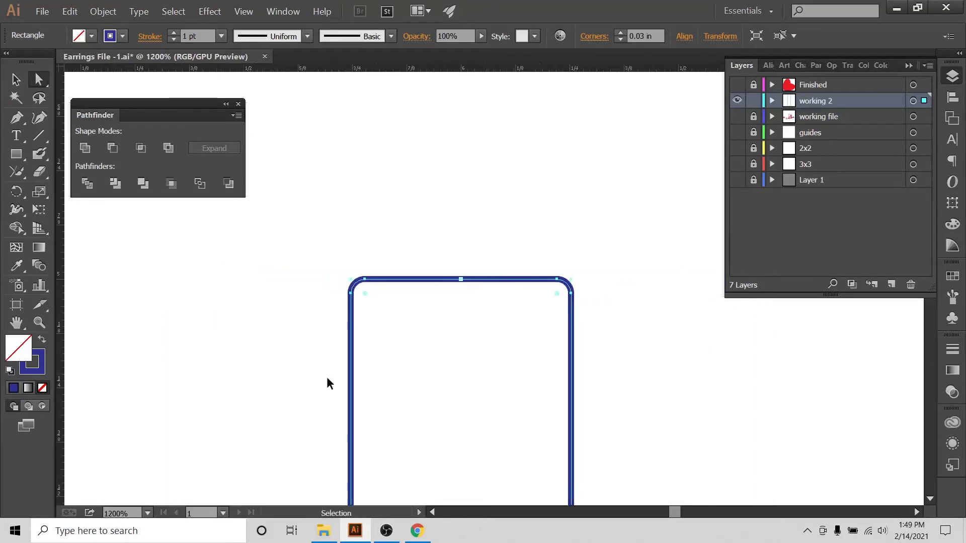
pyautogui.scroll(-6, 327, 378)
pyautogui.hotkey('ctrl', '-')
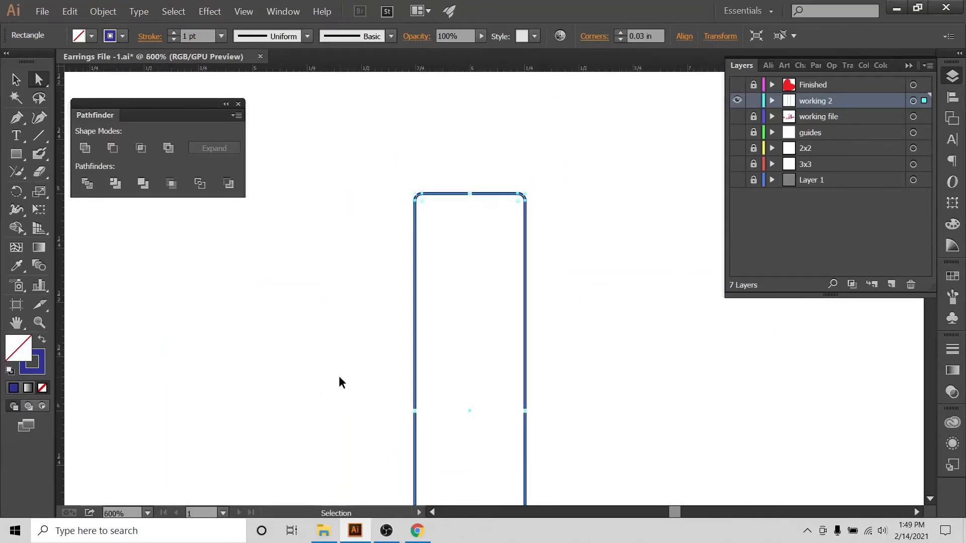
pyautogui.hscroll(1, 339, 378)
pyautogui.scroll(-5, 339, 379)
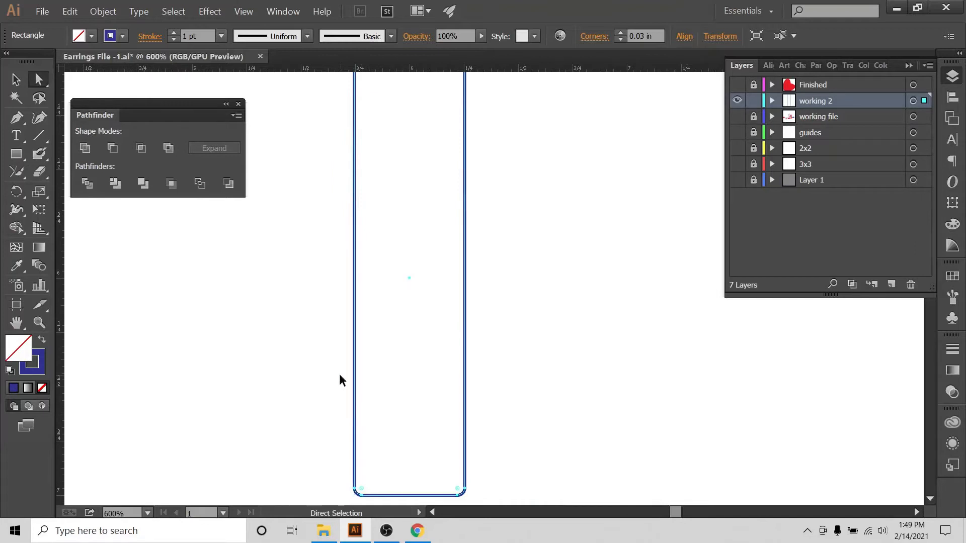
pyautogui.hotkey('ctrl', '-')
pyautogui.scroll(1, 340, 379)
pyautogui.click(673, 276)
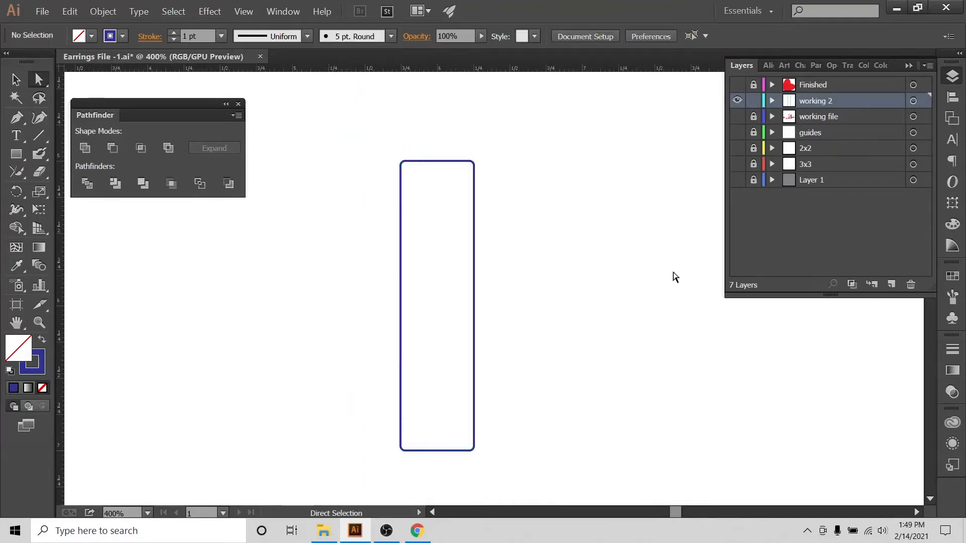
pyautogui.hotkey('ctrl', 'z')
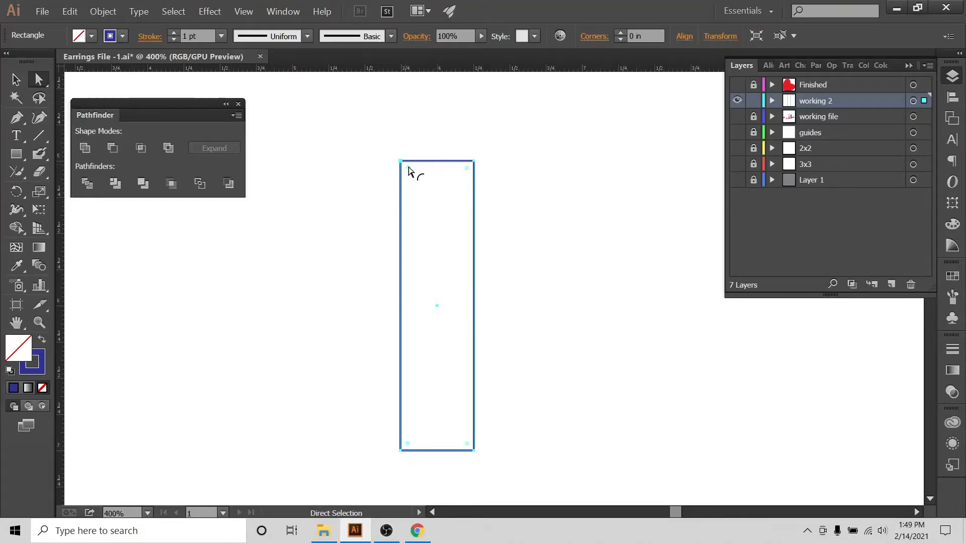
# Step: Round all four corners of the rectangle with a generous, equal radius and deselect it
pyautogui.moveTo(409, 171); pyautogui.dragTo(412, 177)
pyautogui.click(546, 184)
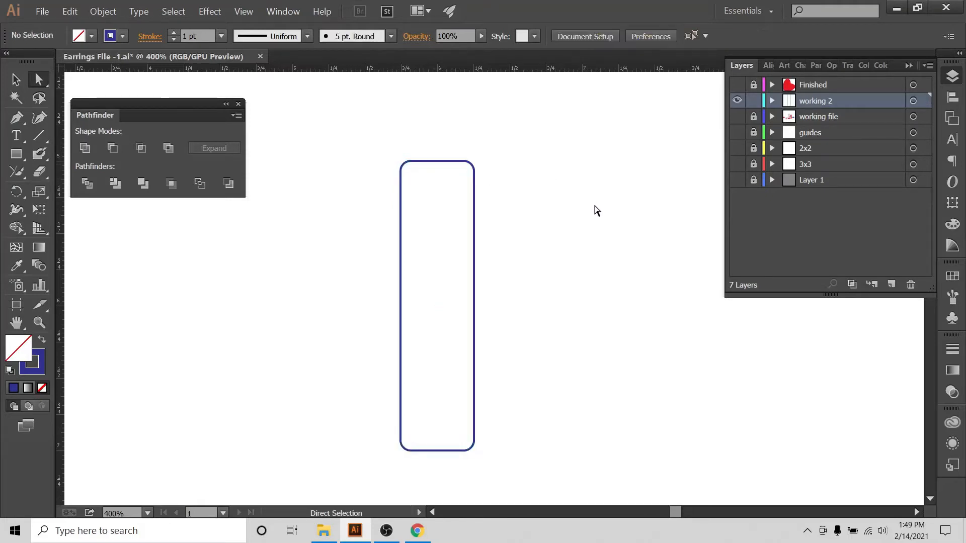
pyautogui.click(16, 79)
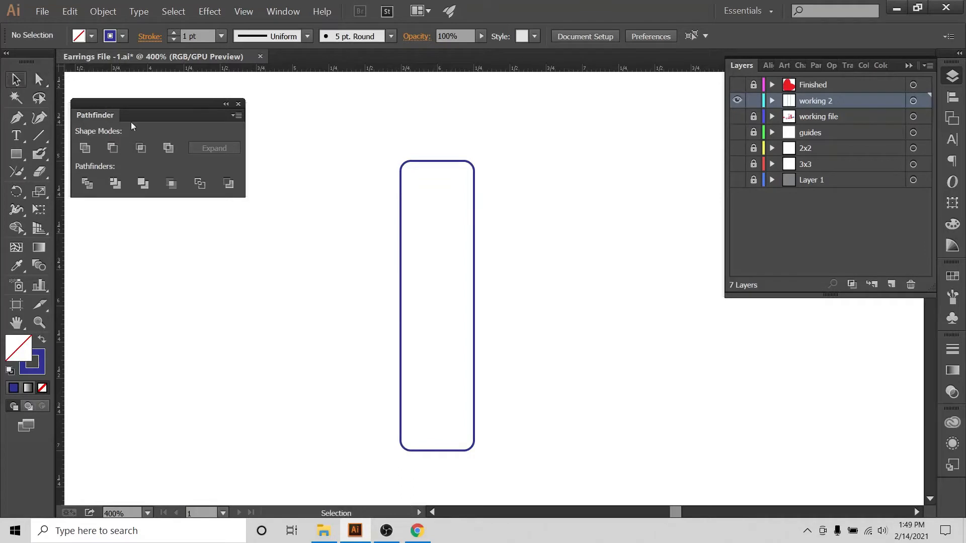
# Step: Switch to Chrome and examine the hanging hole in the Valentines, SVG cut file, heart, floral and St Patrick's Day bar earring previews
pyautogui.click(413, 529)
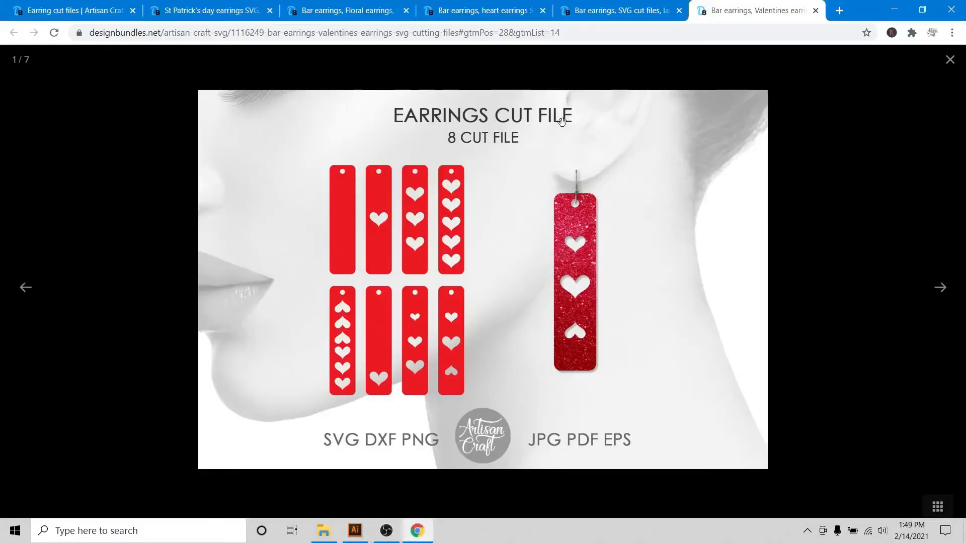
pyautogui.click(607, 10)
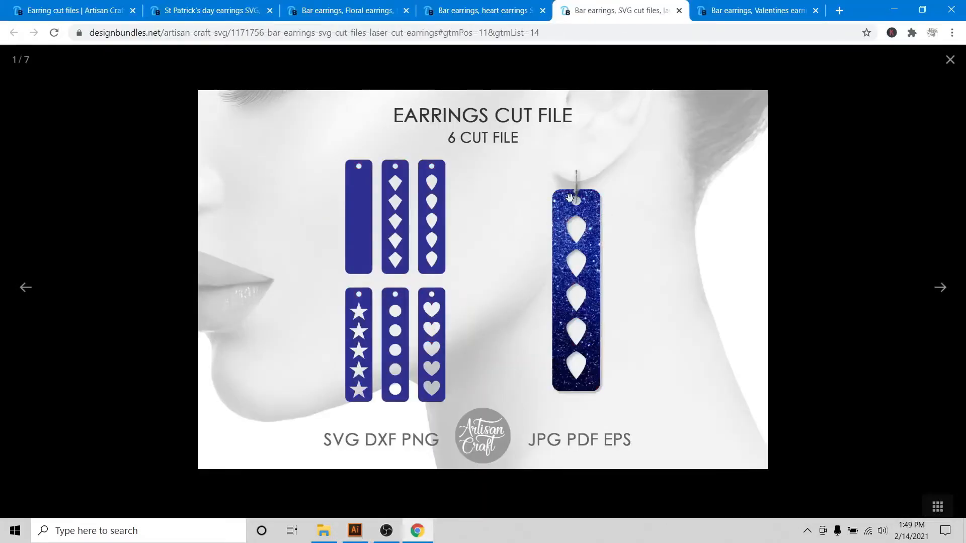
pyautogui.click(476, 9)
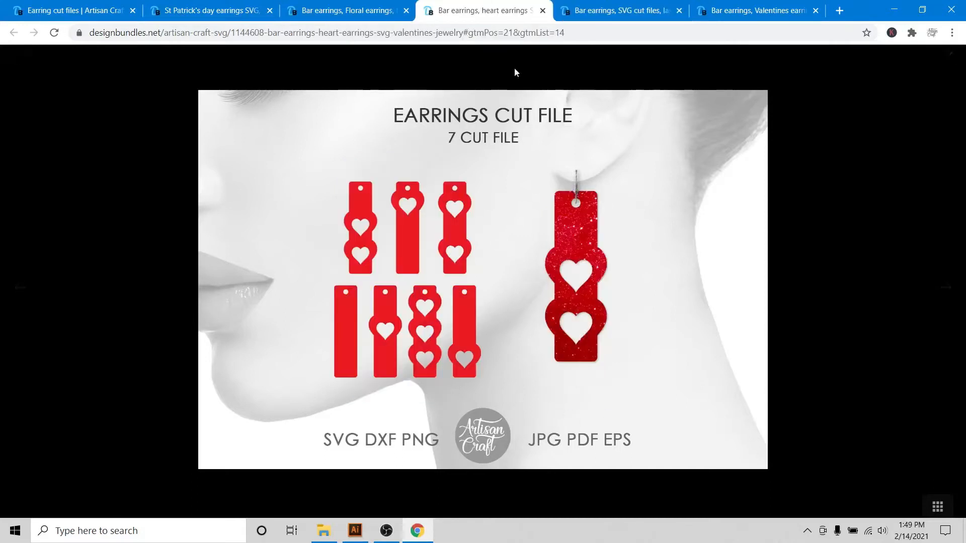
pyautogui.click(385, 14)
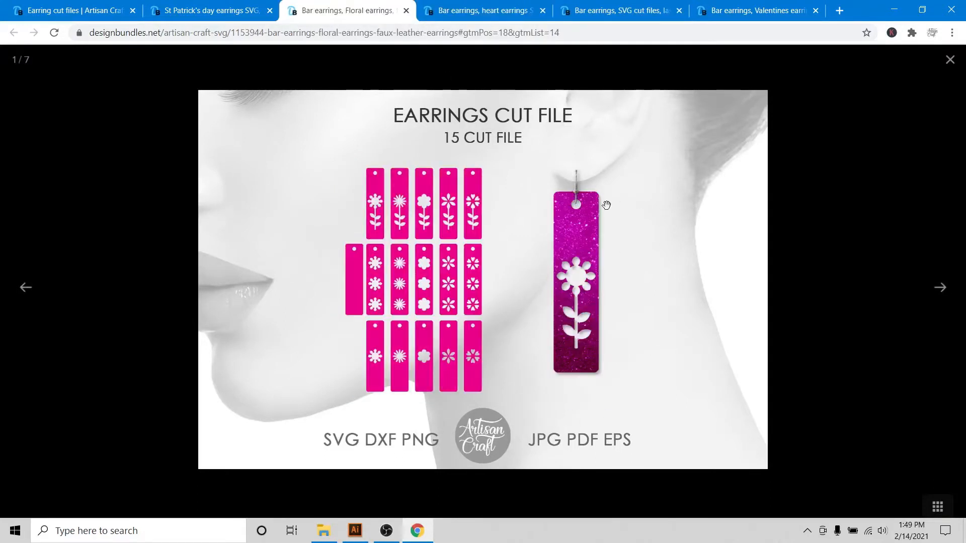
pyautogui.click(234, 13)
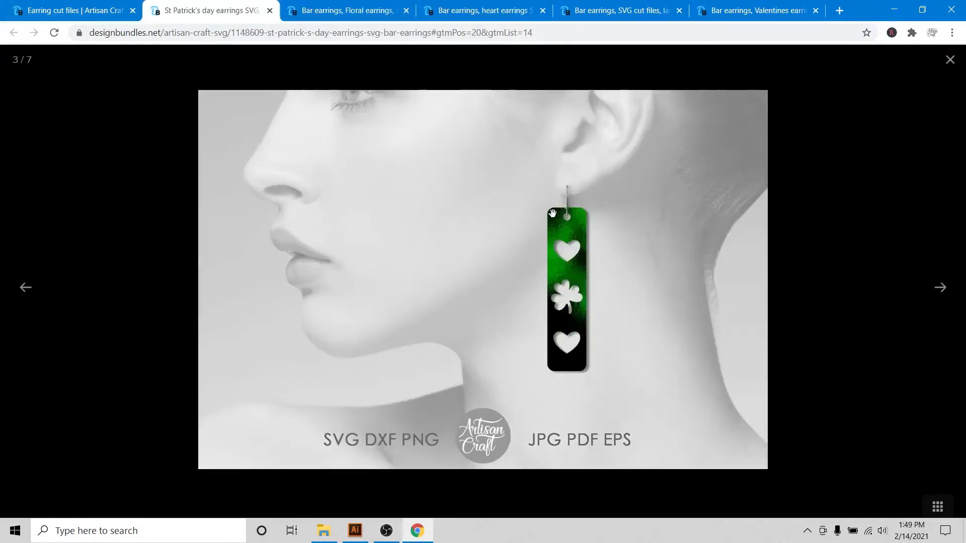
# Step: Check the Valentines bar earring preview, return to Illustrator and set a duplicate of the rounded rectangle aside on empty canvas
pyautogui.click(735, 9)
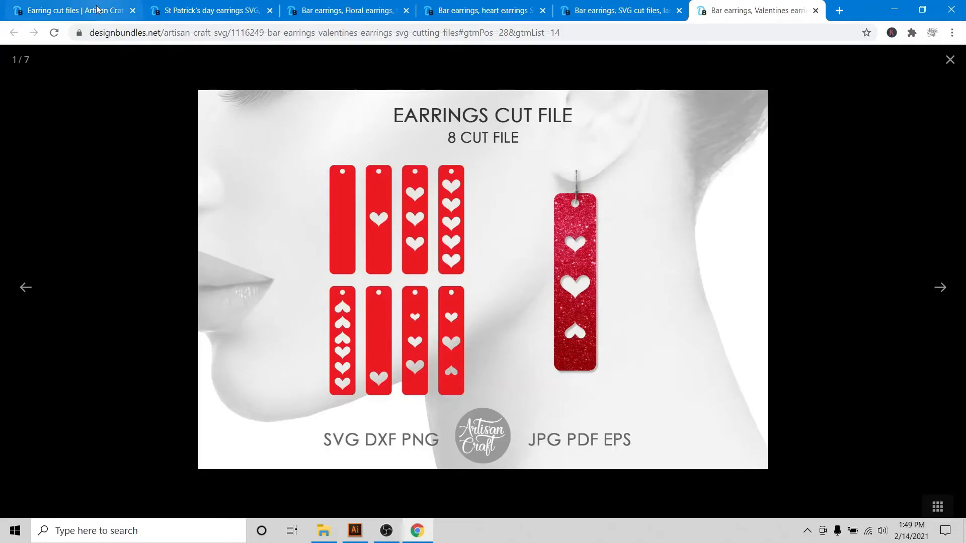
pyautogui.click(361, 527)
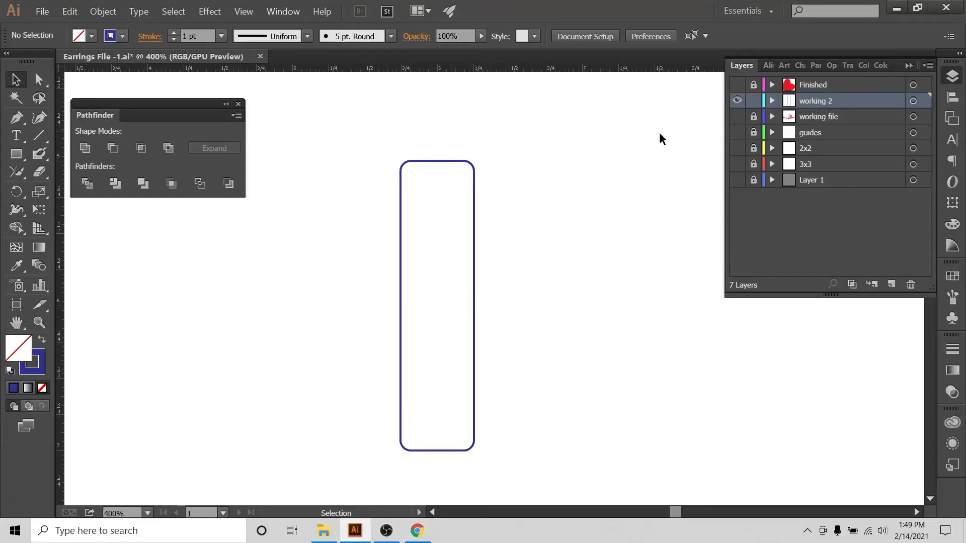
pyautogui.moveTo(378, 150); pyautogui.dragTo(523, 468)
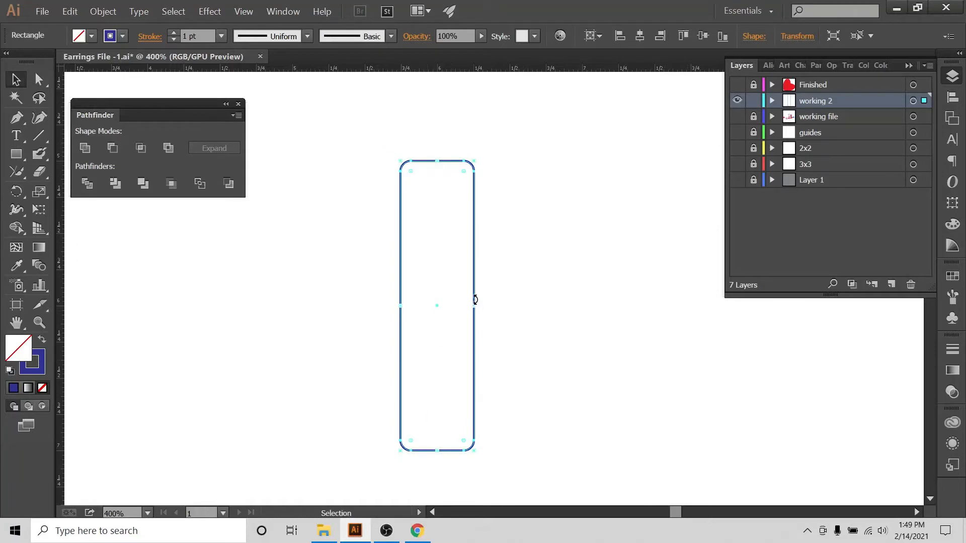
pyautogui.hotkey('ctrl', 'c')
pyautogui.hotkey('ctrl', 'v')
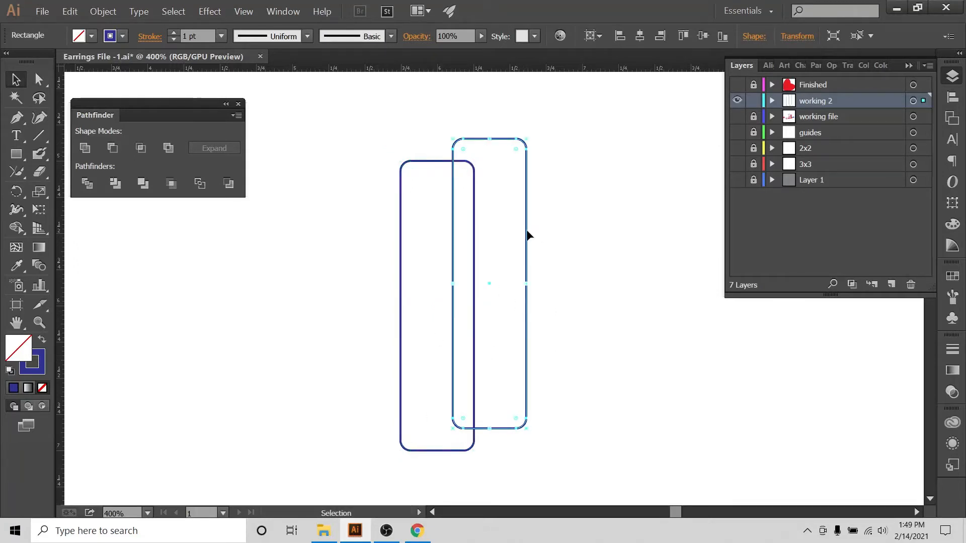
pyautogui.moveTo(526, 229); pyautogui.dragTo(866, 349)
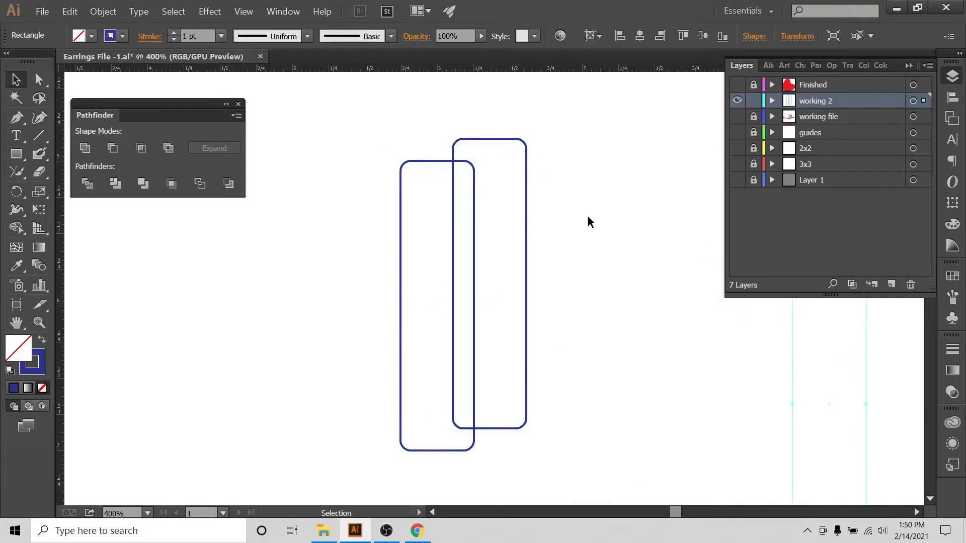
pyautogui.click(560, 197)
# Step: Swap the original rounded rectangle's stroke colour to its fill and convert it into a plain path with Unite
pyautogui.moveTo(521, 123); pyautogui.dragTo(345, 353)
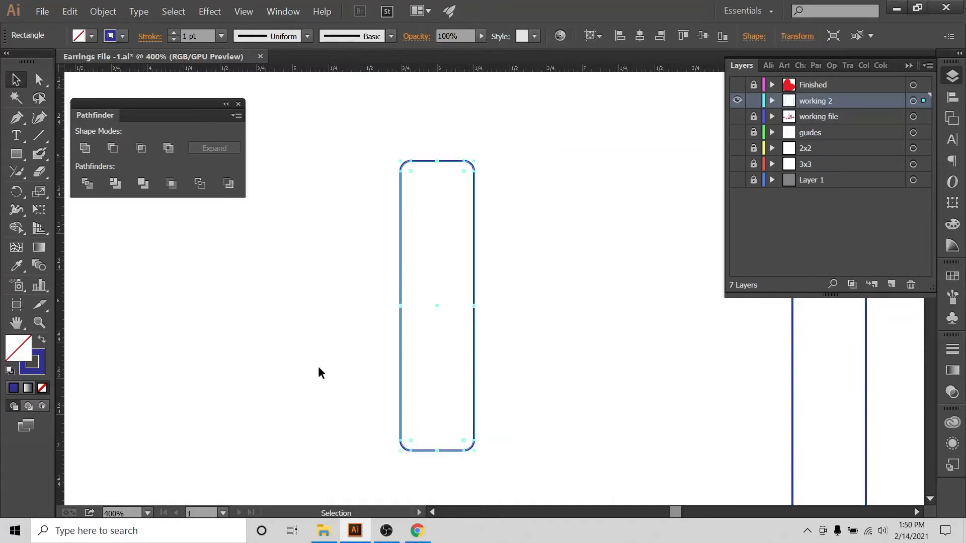
pyautogui.click(41, 341)
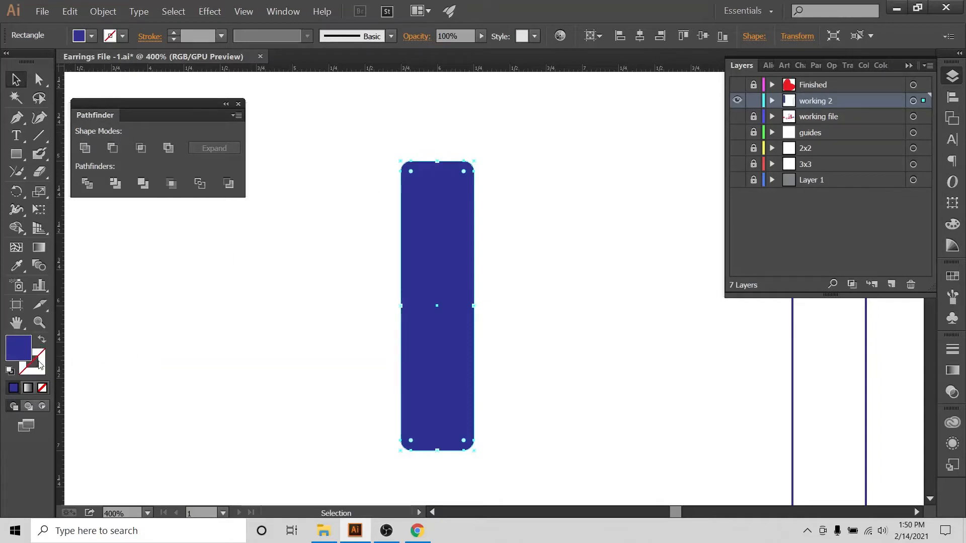
pyautogui.moveTo(351, 142); pyautogui.dragTo(508, 468)
pyautogui.moveTo(500, 128); pyautogui.dragTo(351, 459)
pyautogui.click(103, 11)
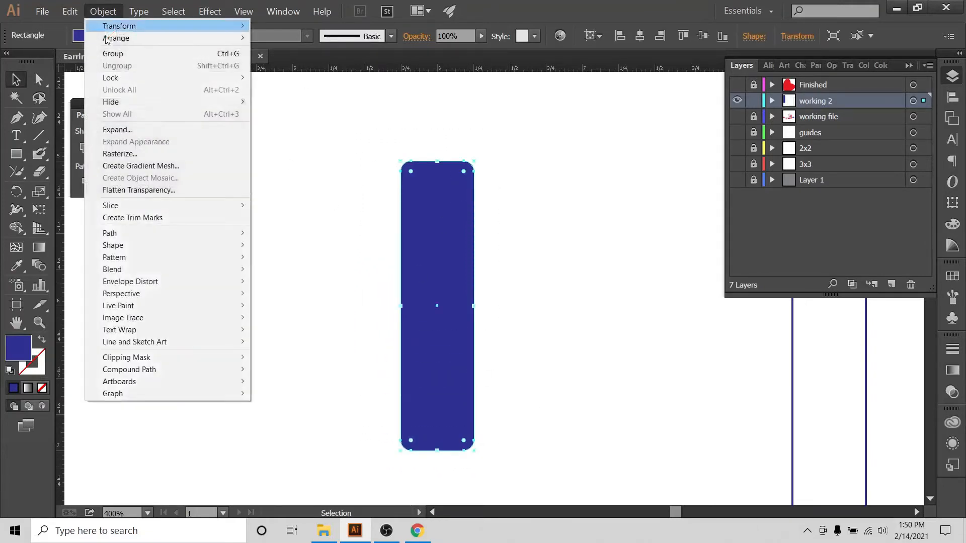
pyautogui.click(119, 132)
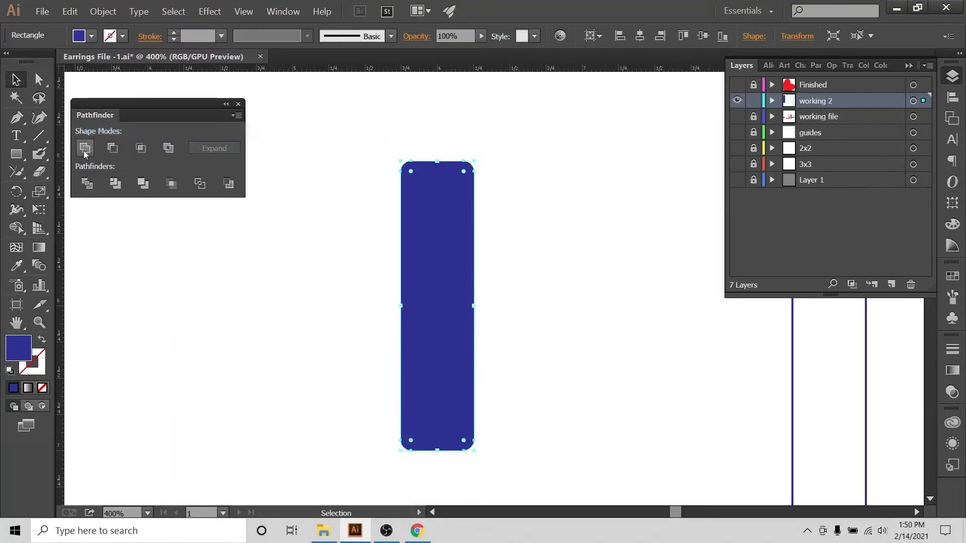
pyautogui.click(86, 148)
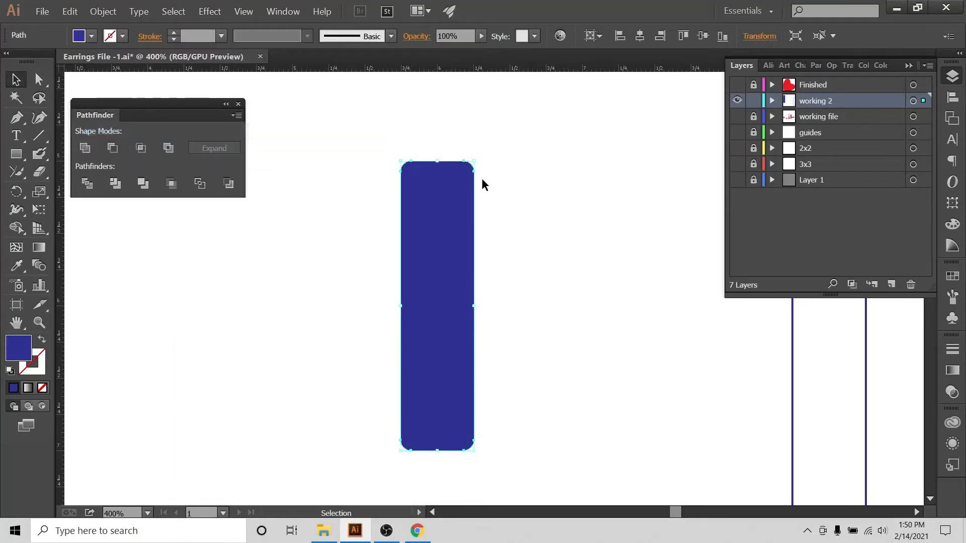
# Step: Inspect the objects inside the working 2 layer and collapse the layer again
pyautogui.click(772, 101)
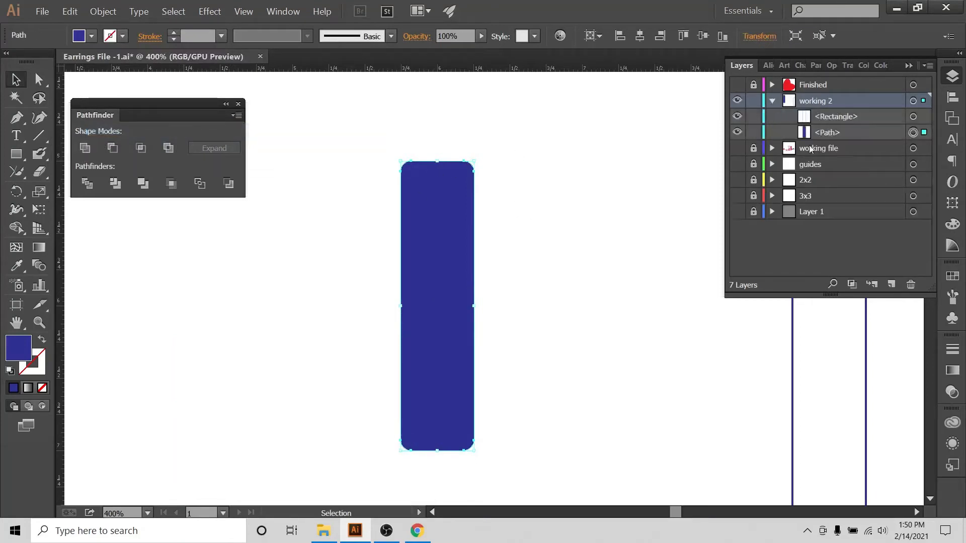
pyautogui.click(632, 178)
pyautogui.moveTo(563, 149); pyautogui.dragTo(432, 290)
pyautogui.click(647, 149)
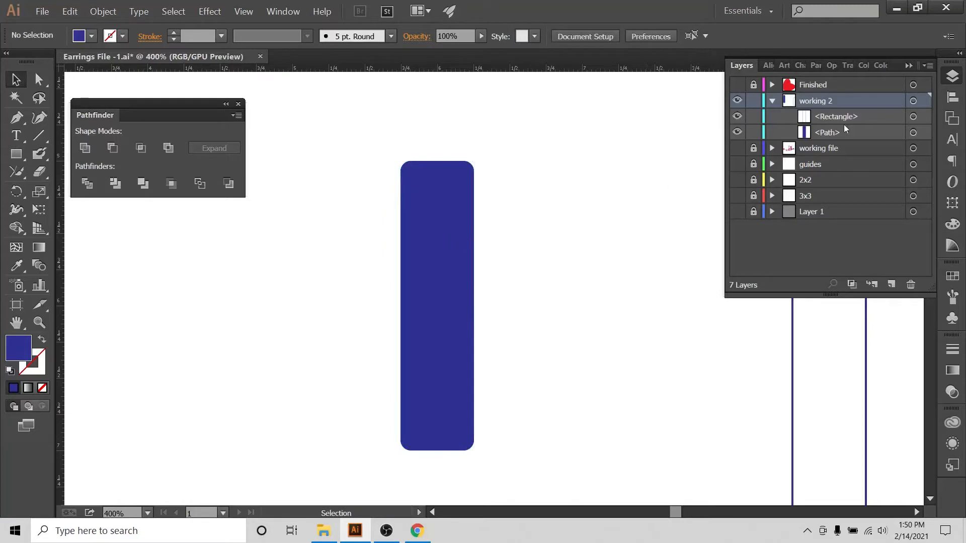
pyautogui.click(771, 99)
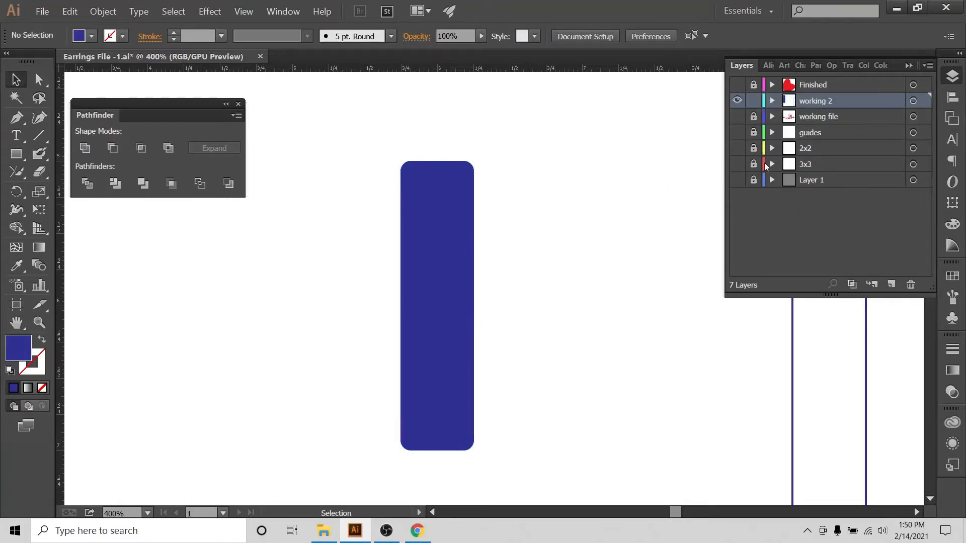
# Step: Show the guides layer and briefly display the 2x2 layer to check the bar against its square
pyautogui.click(737, 133)
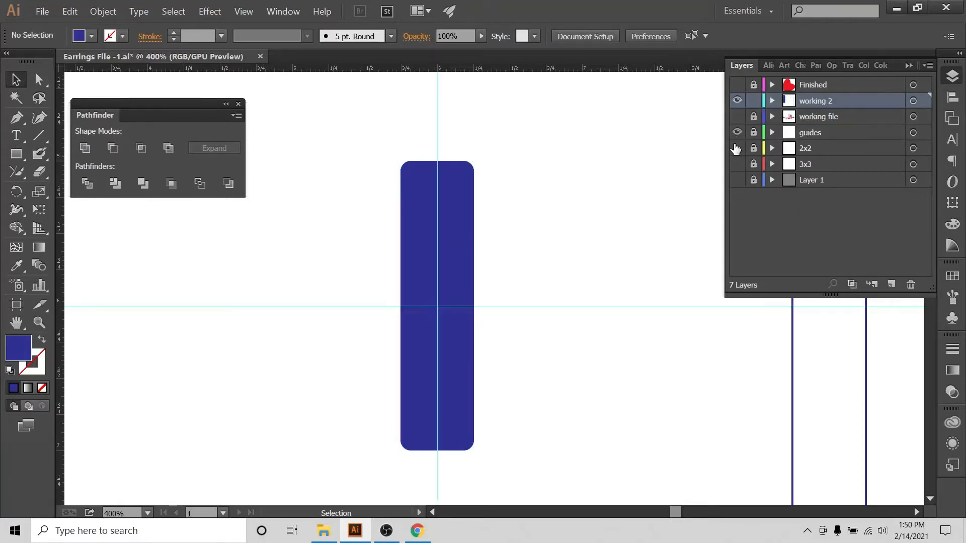
pyautogui.click(737, 148)
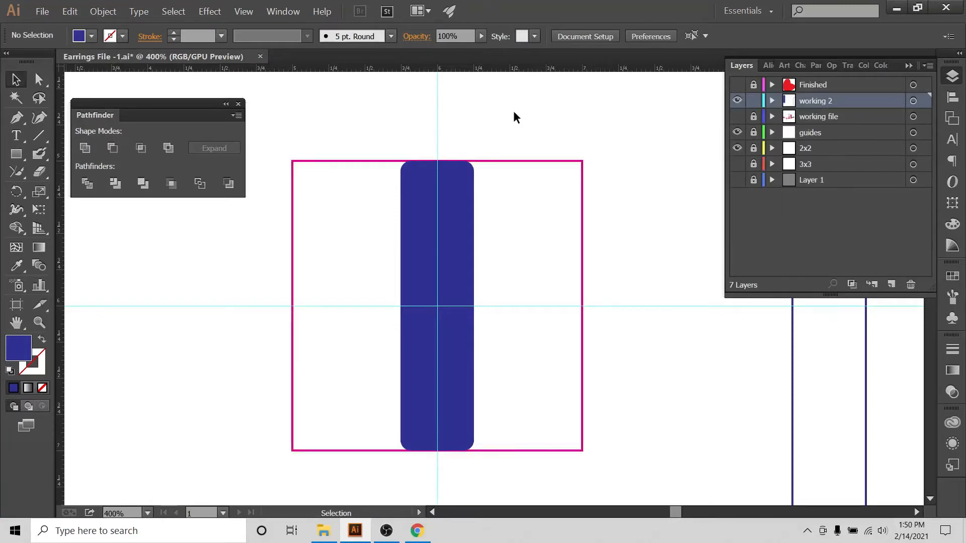
pyautogui.click(737, 148)
# Step: Centre the blue bar on the artboard, with alignment set to Align to Artboard, and deselect it
pyautogui.moveTo(485, 142); pyautogui.dragTo(428, 241)
pyautogui.click(953, 97)
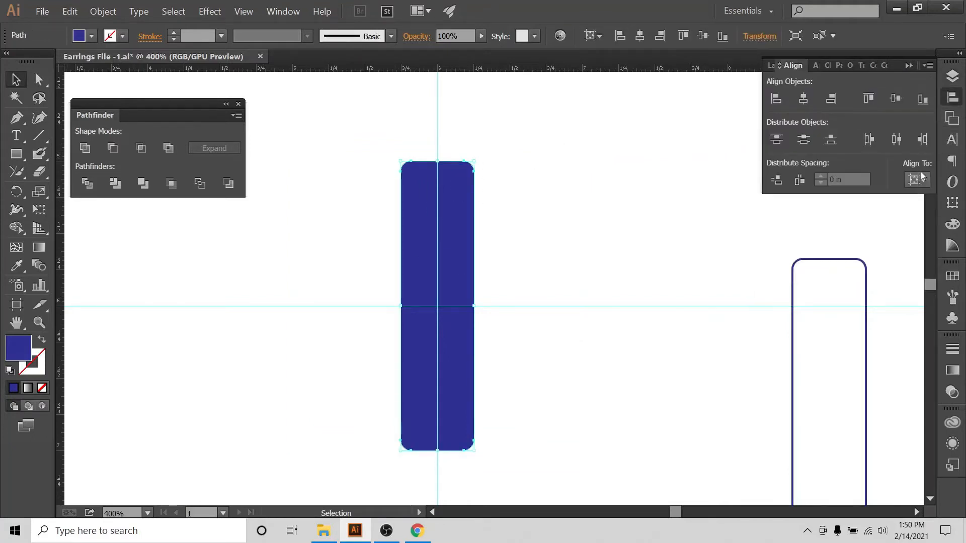
pyautogui.click(918, 180)
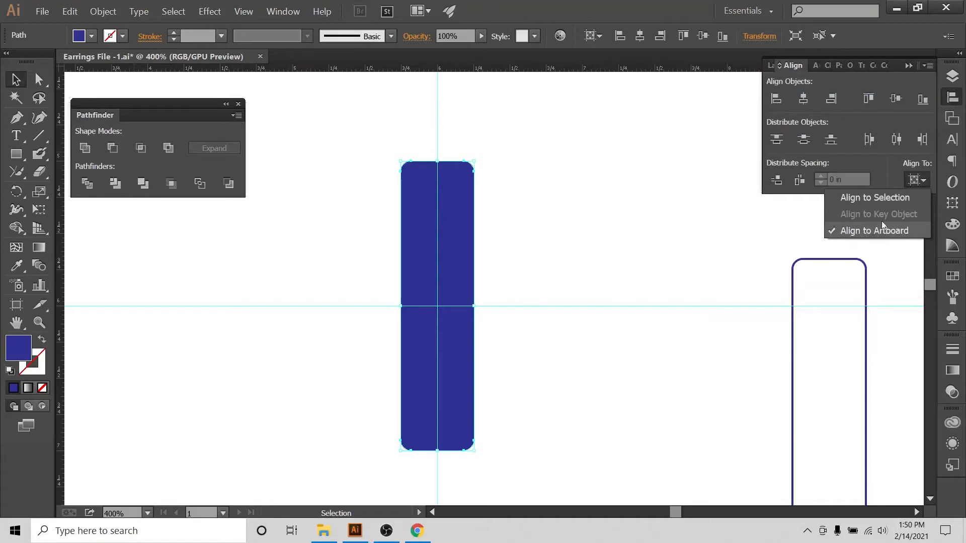
pyautogui.click(882, 227)
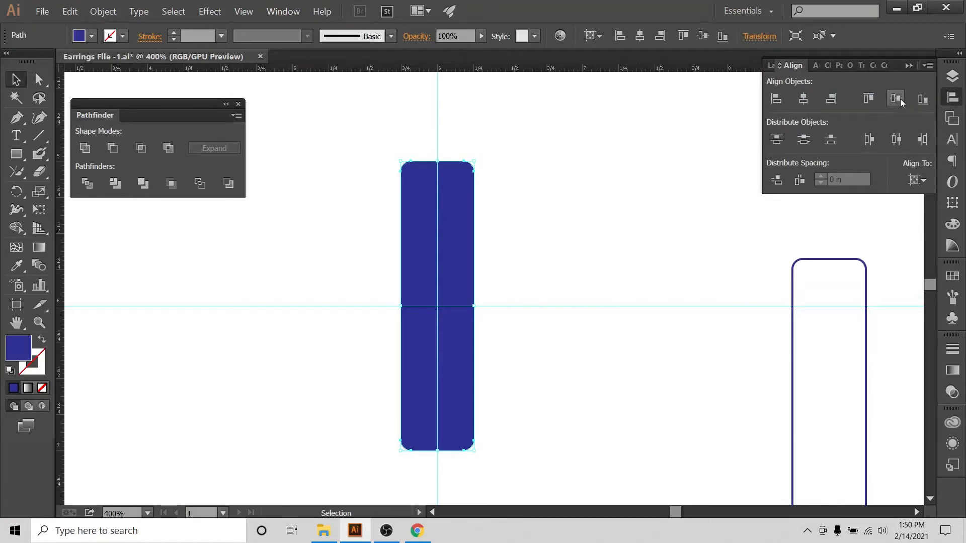
pyautogui.click(574, 212)
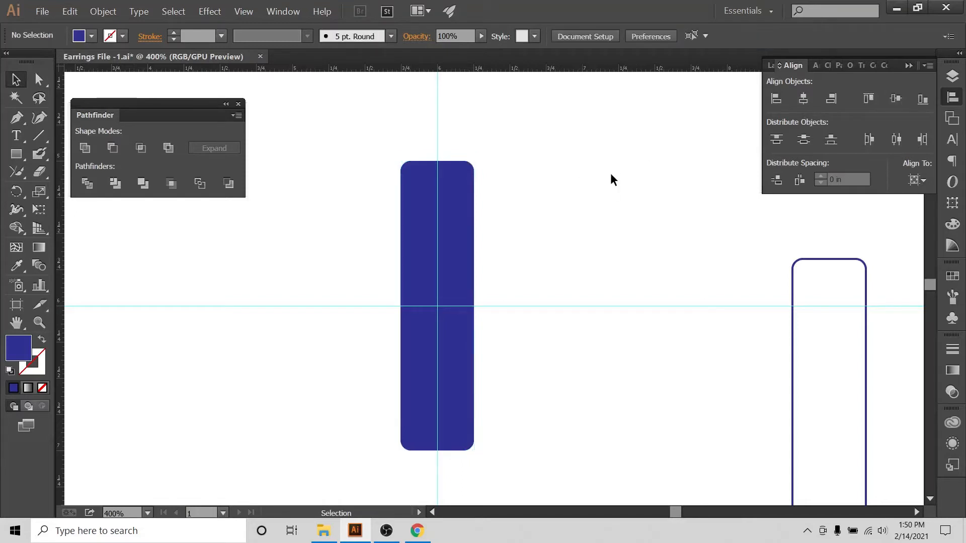
pyautogui.click(952, 76)
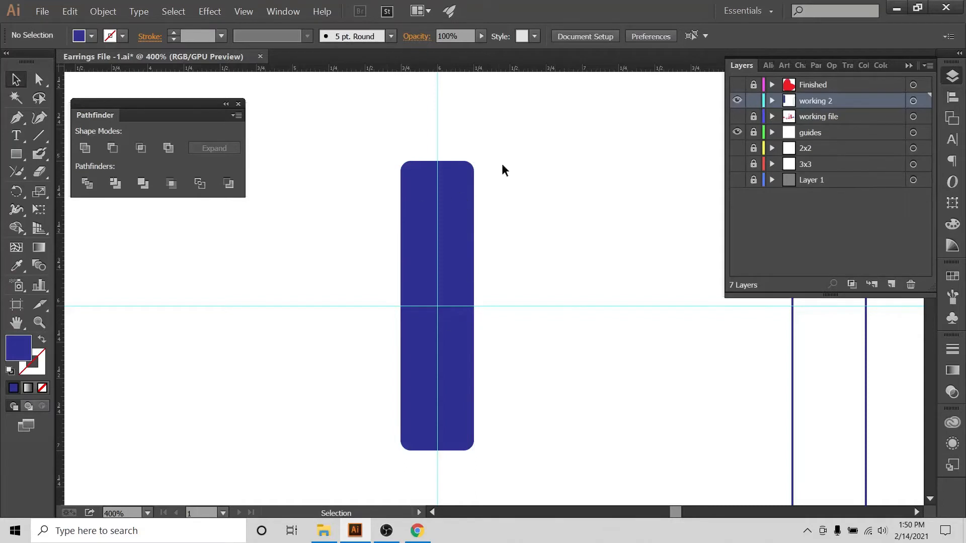
# Step: Check the hanging hole in the Valentines preview in Chrome, return to Illustrator and set the fill colour to magenta
pyautogui.click(417, 531)
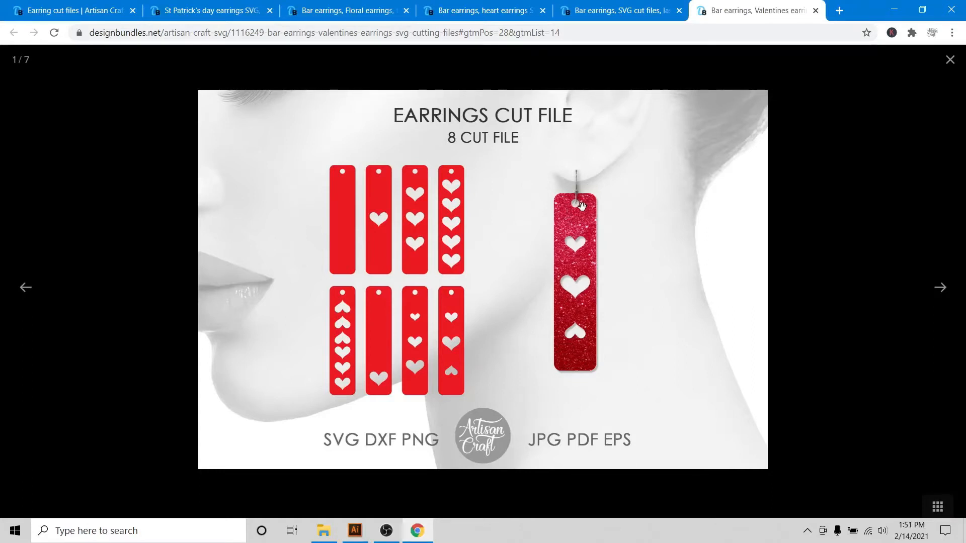
pyautogui.click(355, 531)
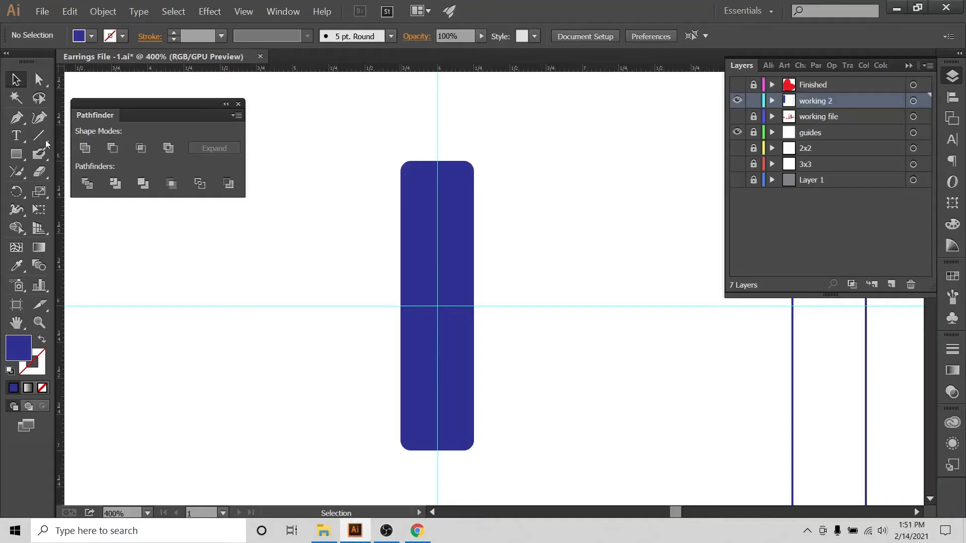
pyautogui.click(16, 154)
pyautogui.click(91, 35)
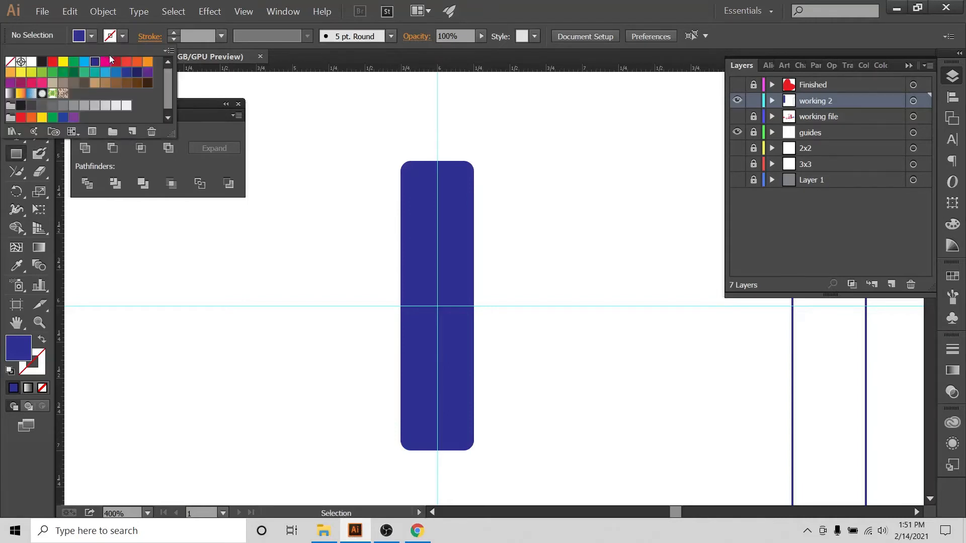
pyautogui.click(105, 61)
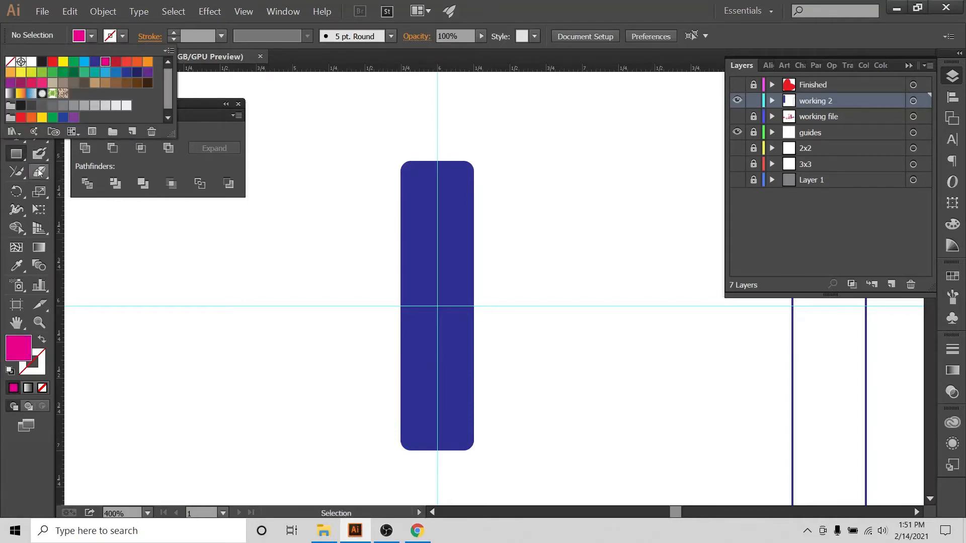
# Step: Create an ellipse 0.11 in wide and 0.11 in high beside the bar for the hanging hole and deselect it
pyautogui.click(12, 155)
pyautogui.moveTo(10, 155); pyautogui.dragTo(55, 190)
pyautogui.click(532, 233)
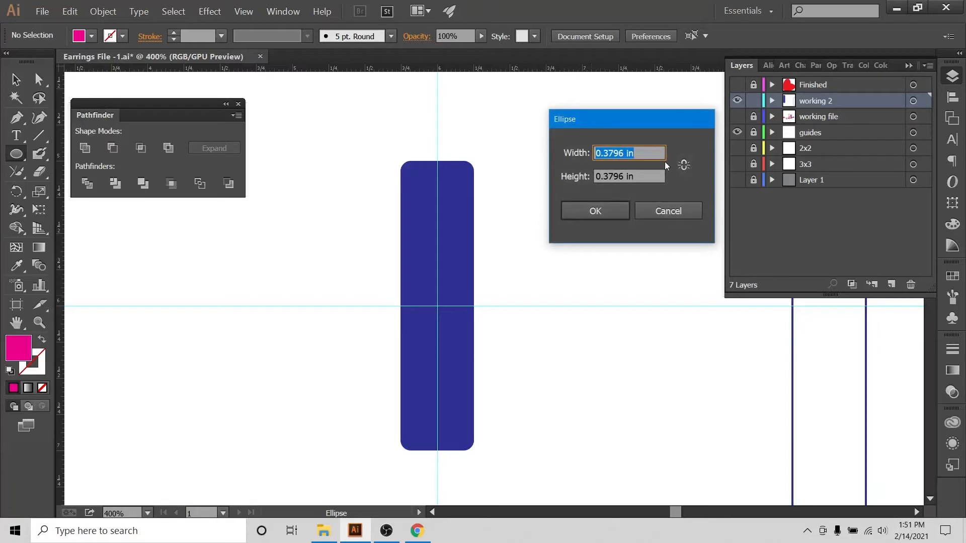
pyautogui.write('.')
pyautogui.moveTo(618, 151); pyautogui.dragTo(531, 158)
pyautogui.press('Tab')
pyautogui.write('.11')
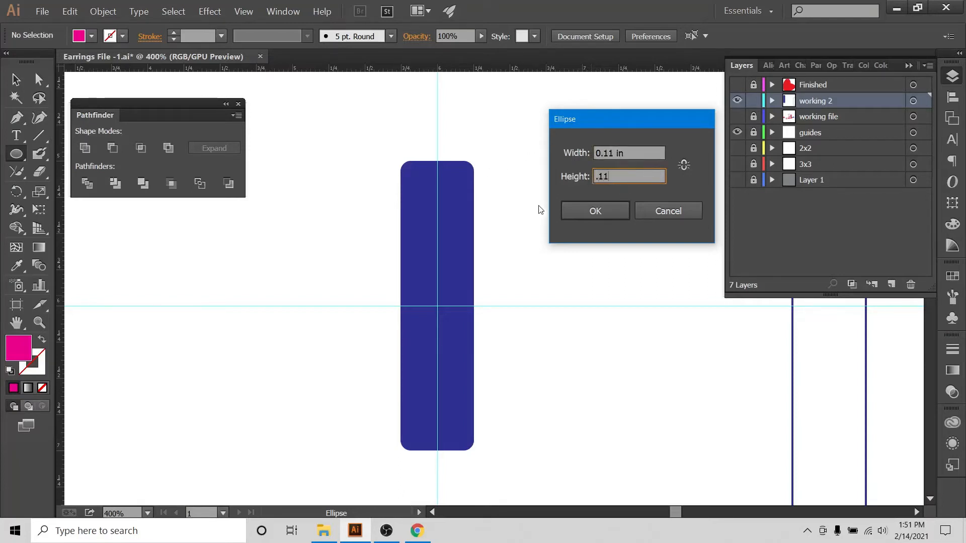
pyautogui.click(579, 214)
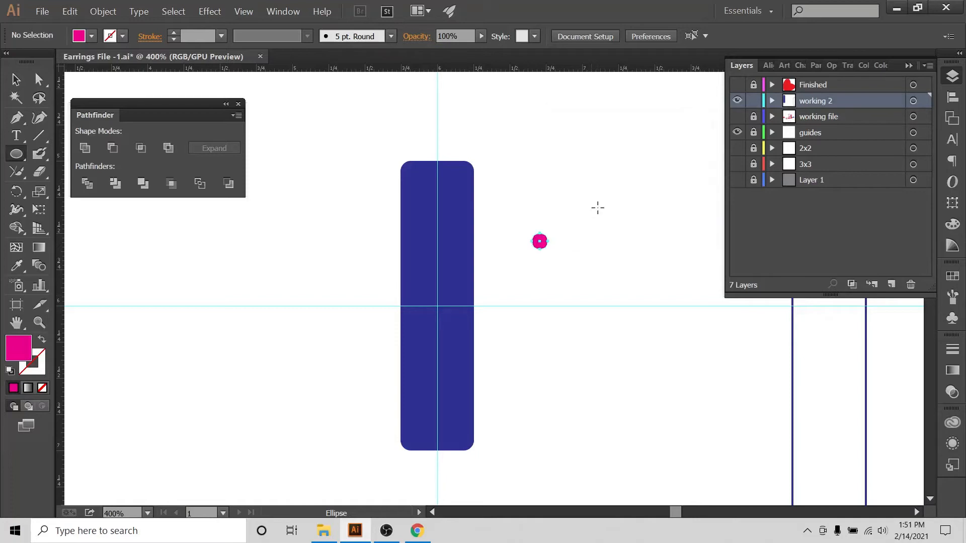
pyautogui.click(16, 79)
pyautogui.click(562, 261)
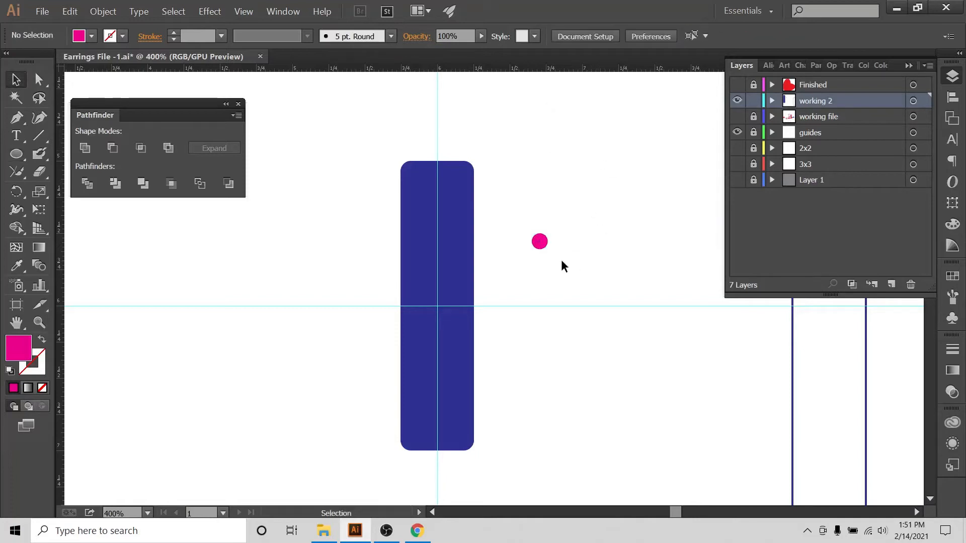
# Step: Check the hole position in the Valentines preview in Chrome and move the magenta circle near the bar's upper edge in Illustrator
pyautogui.click(417, 530)
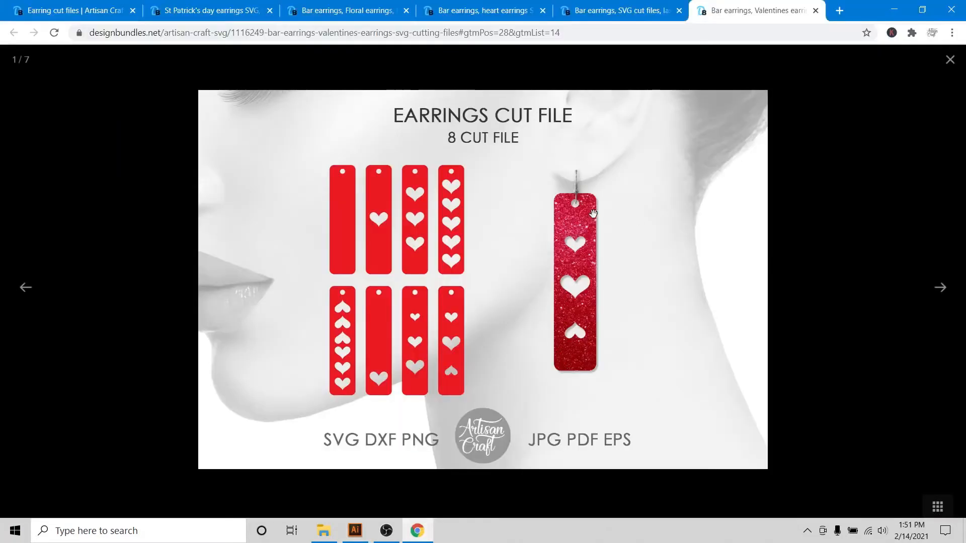
pyautogui.click(355, 531)
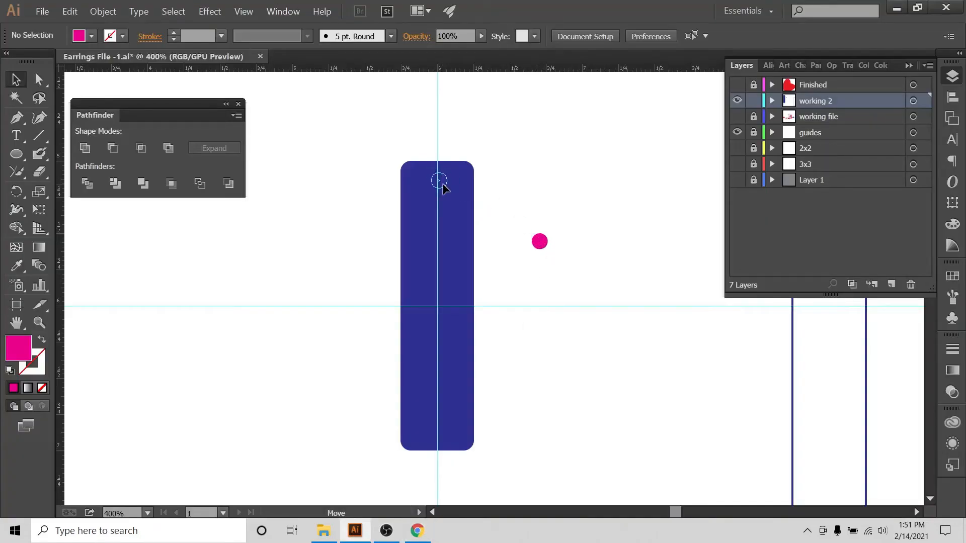
pyautogui.moveTo(441, 187); pyautogui.dragTo(441, 187)
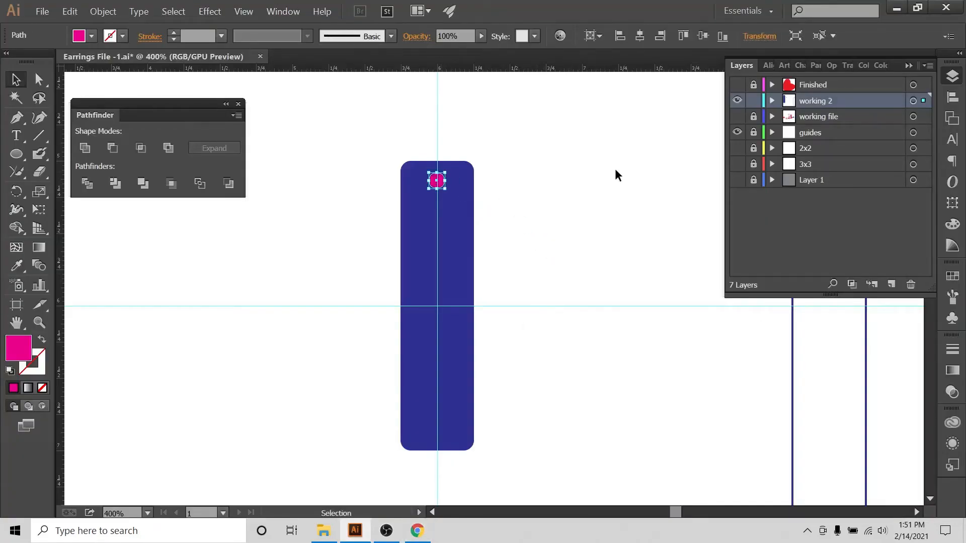
pyautogui.click(590, 176)
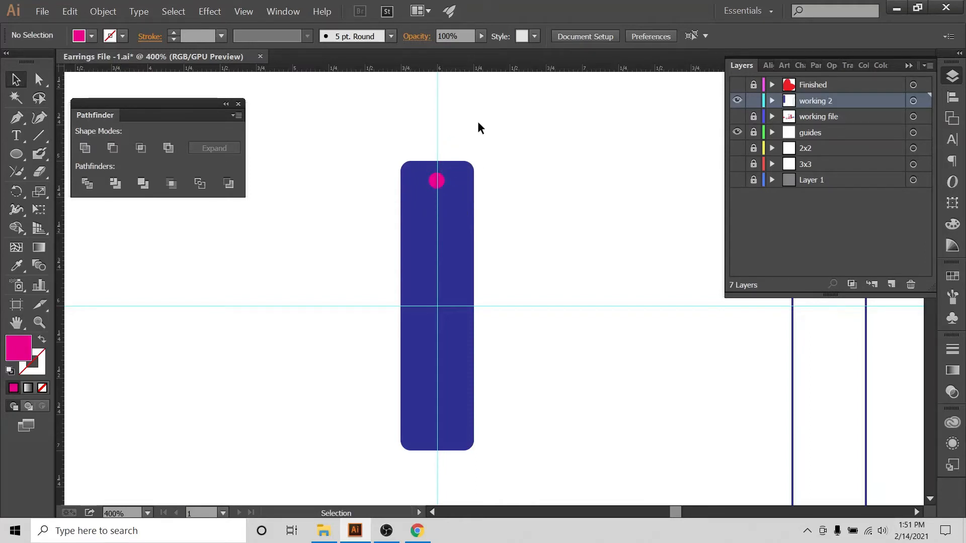
# Step: Centre the blue bar and magenta circle horizontally on the artboard, checking that alignment is set to Align to Artboard, and deselect them
pyautogui.moveTo(479, 121); pyautogui.dragTo(350, 428)
pyautogui.click(953, 97)
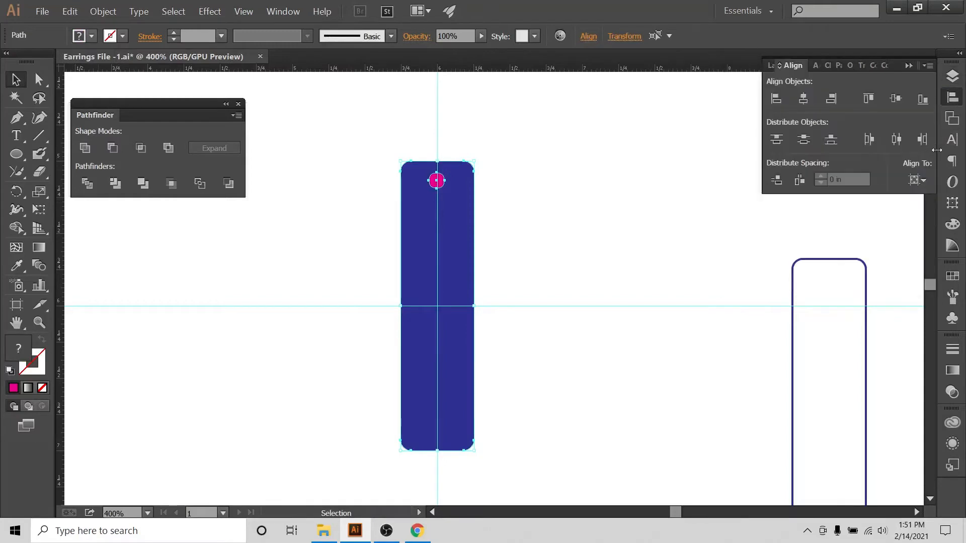
pyautogui.click(917, 180)
pyautogui.click(802, 102)
pyautogui.click(654, 136)
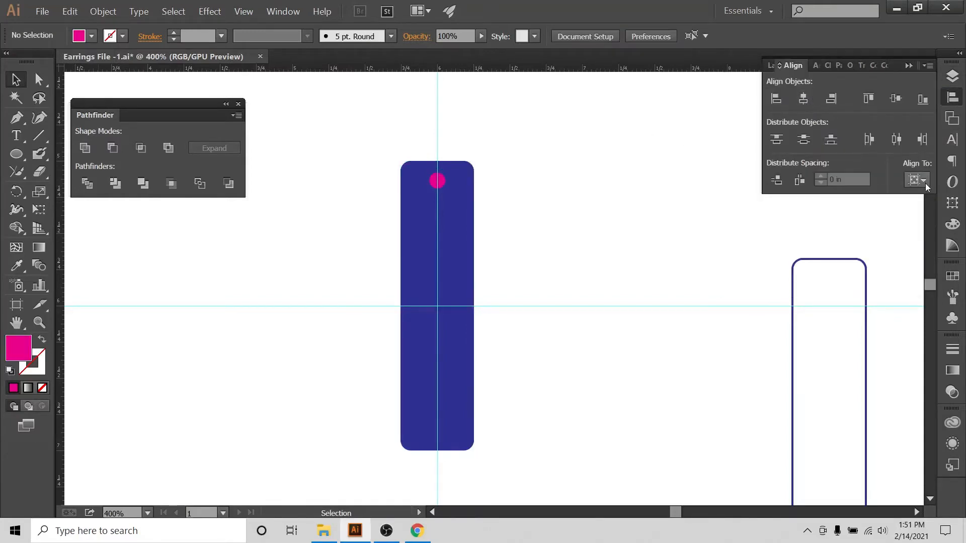
pyautogui.moveTo(475, 132); pyautogui.dragTo(367, 307)
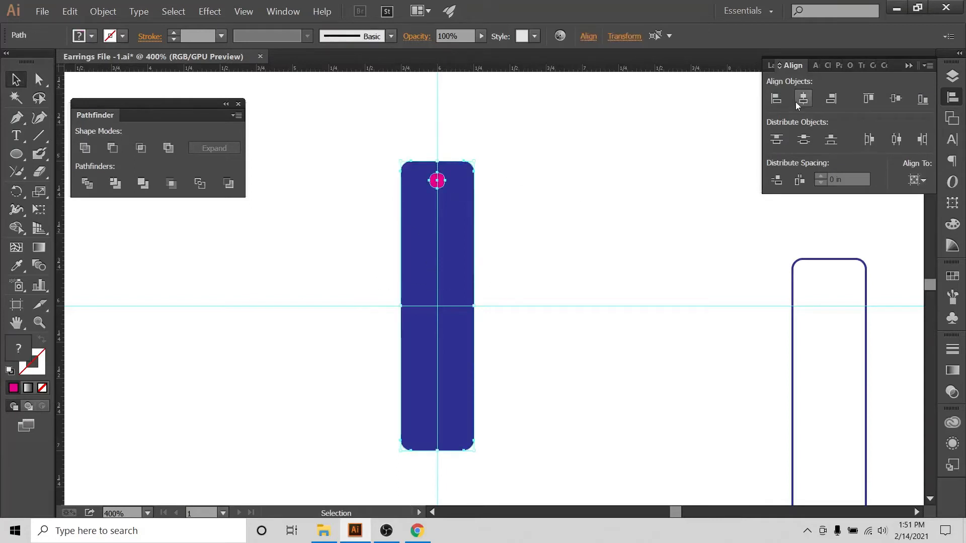
pyautogui.click(917, 180)
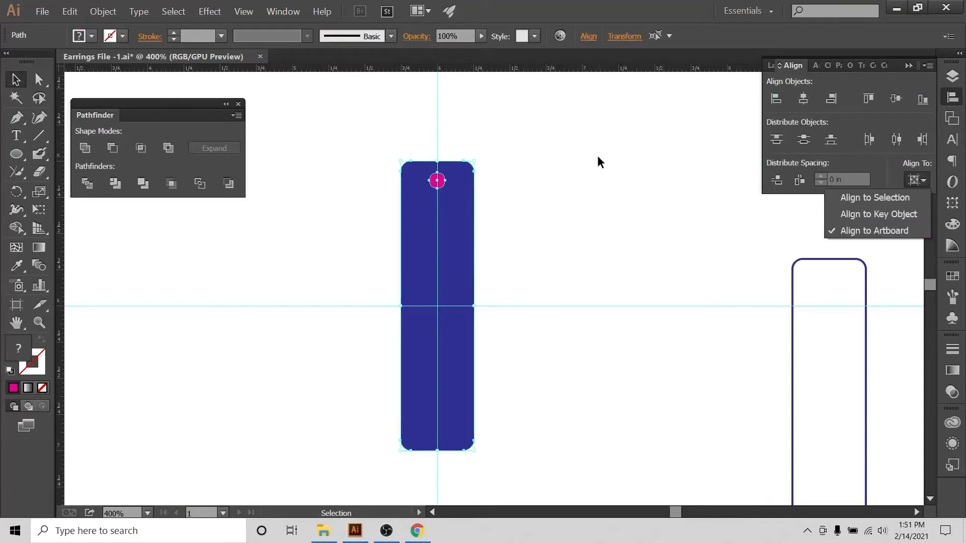
pyautogui.click(478, 148)
pyautogui.moveTo(478, 149); pyautogui.dragTo(403, 234)
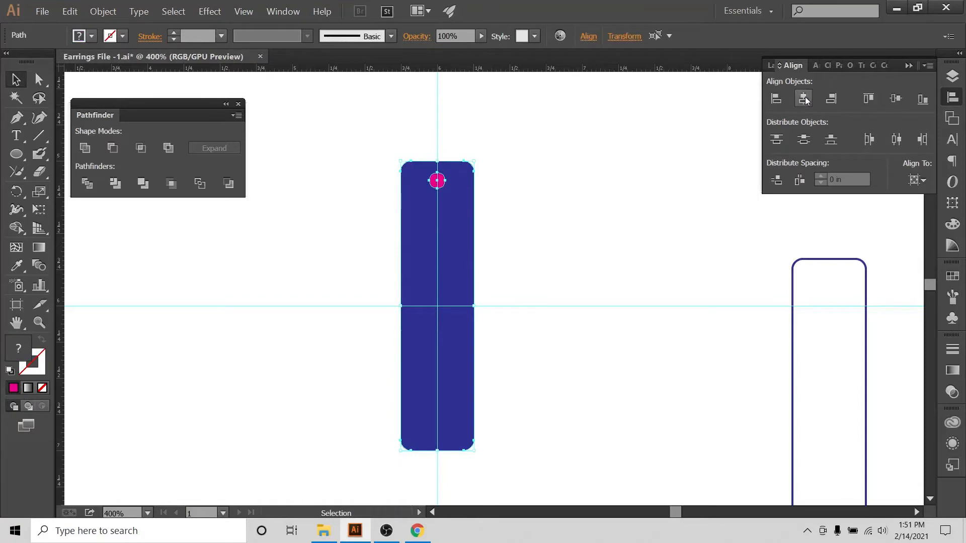
pyautogui.click(607, 126)
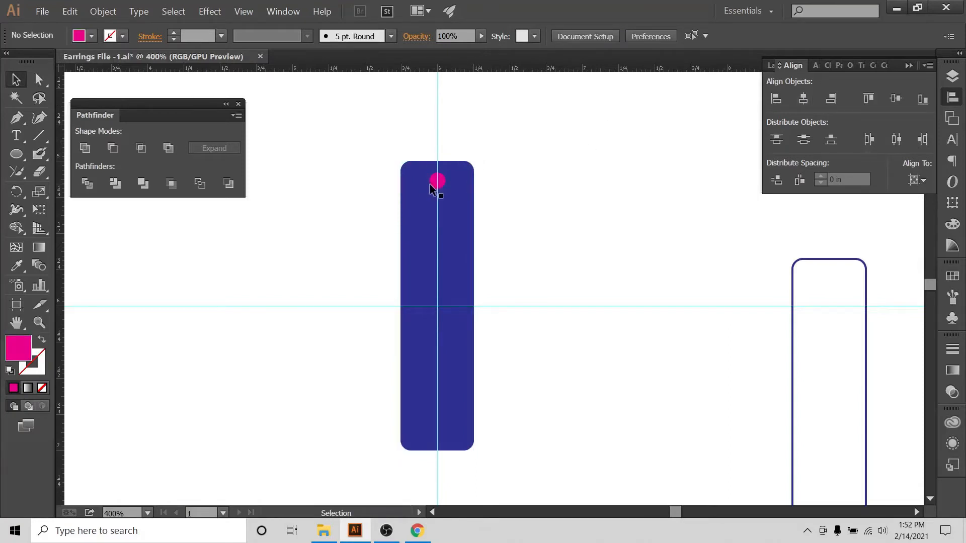
# Step: Punch the hanging hole by subtracting the magenta circle from the blue bar with Pathfinder Minus Front, and deselect the result
pyautogui.click(465, 177)
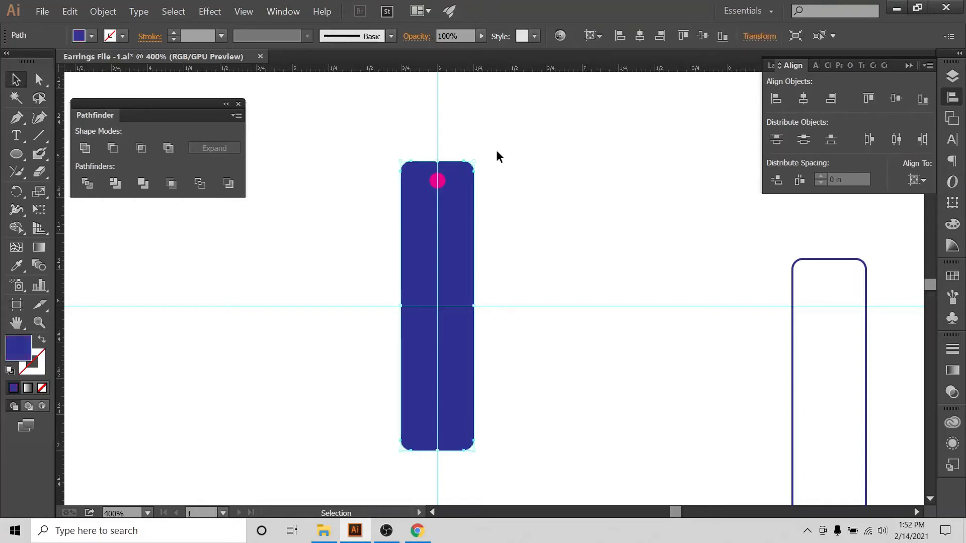
pyautogui.click(463, 150)
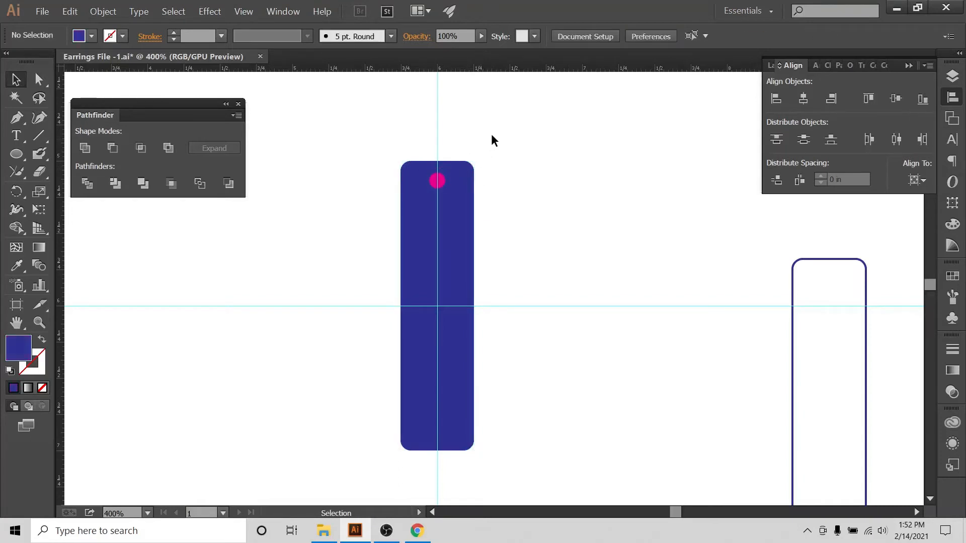
pyautogui.moveTo(495, 137); pyautogui.dragTo(378, 249)
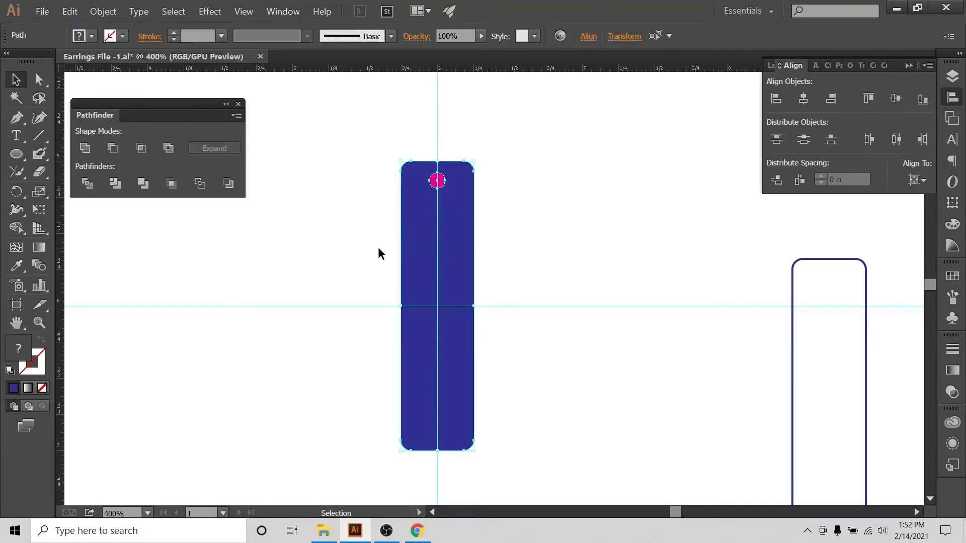
pyautogui.moveTo(370, 146); pyautogui.dragTo(558, 322)
pyautogui.click(276, 13)
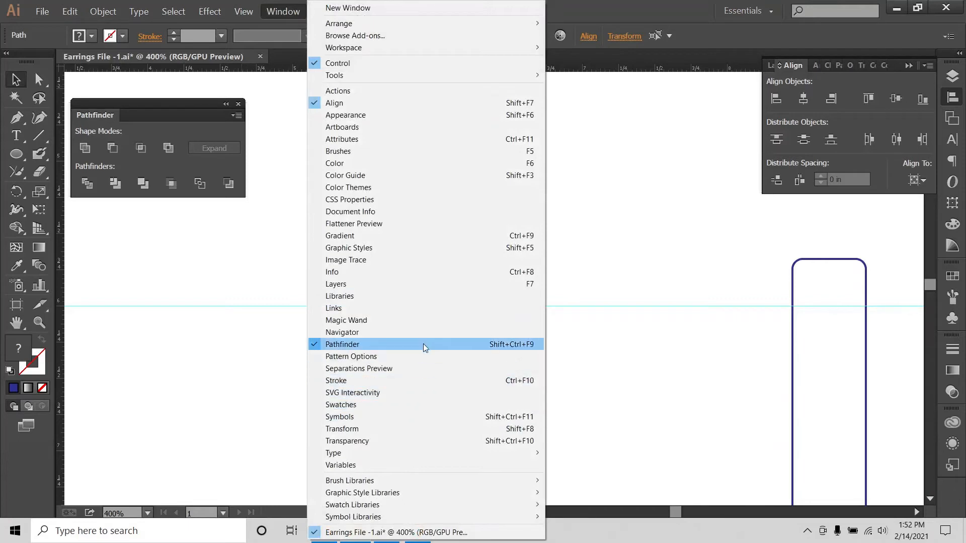
pyautogui.click(183, 91)
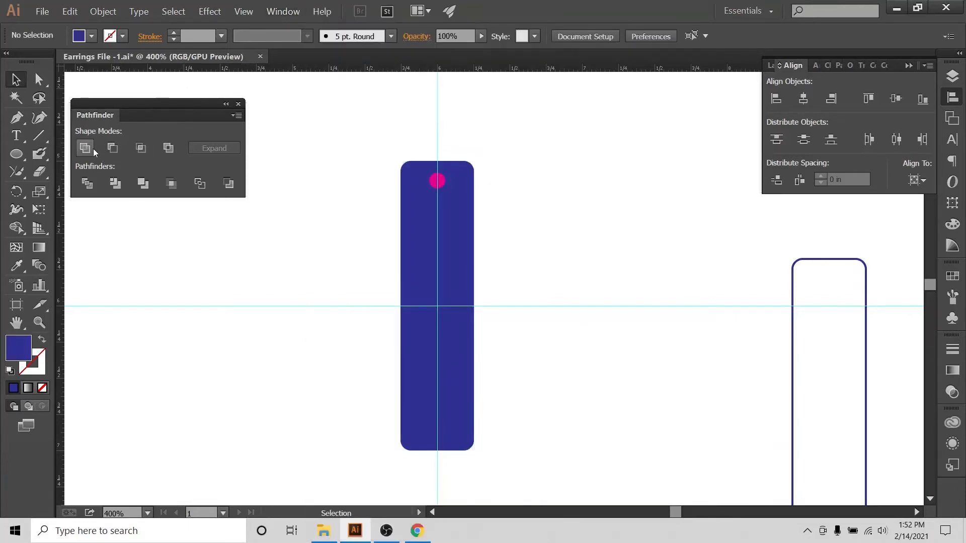
pyautogui.moveTo(365, 136); pyautogui.dragTo(478, 247)
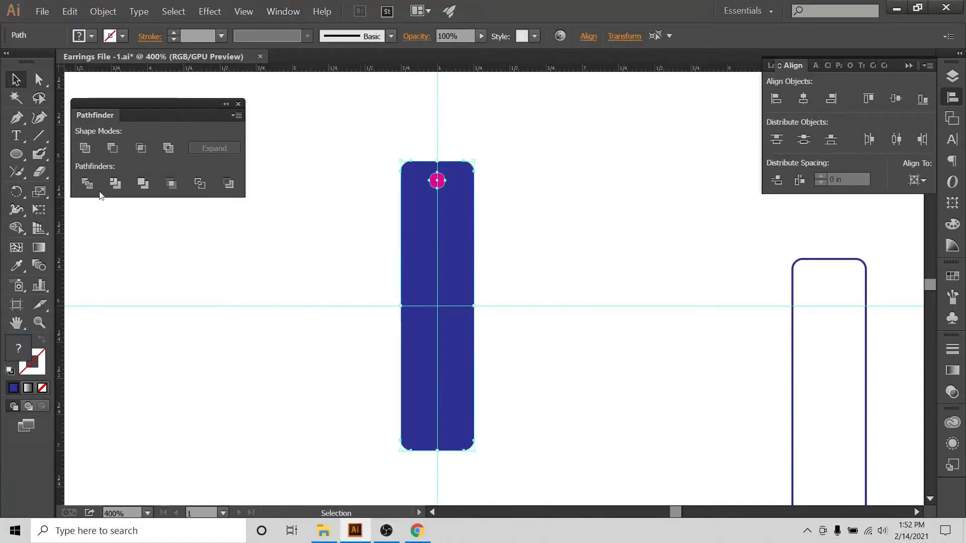
pyautogui.click(115, 150)
pyautogui.click(597, 199)
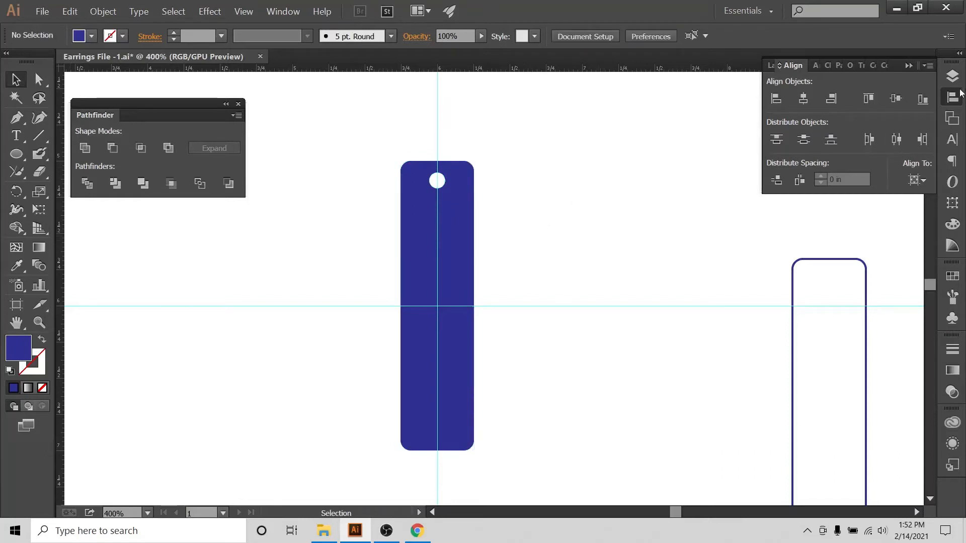
# Step: Expand the working 2 layer and check that the bar and its hole form one compound path
pyautogui.click(952, 75)
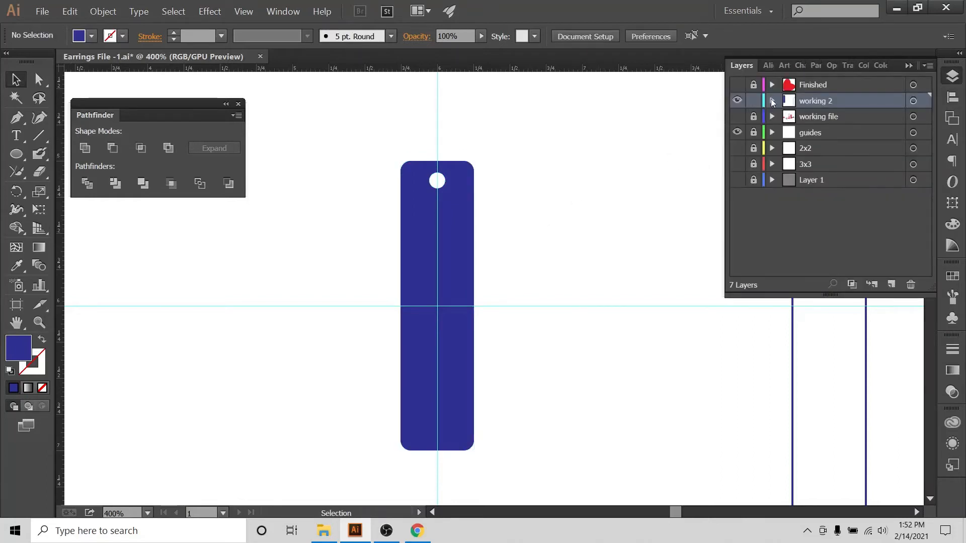
pyautogui.click(773, 100)
pyautogui.moveTo(343, 141); pyautogui.dragTo(567, 473)
pyautogui.click(697, 129)
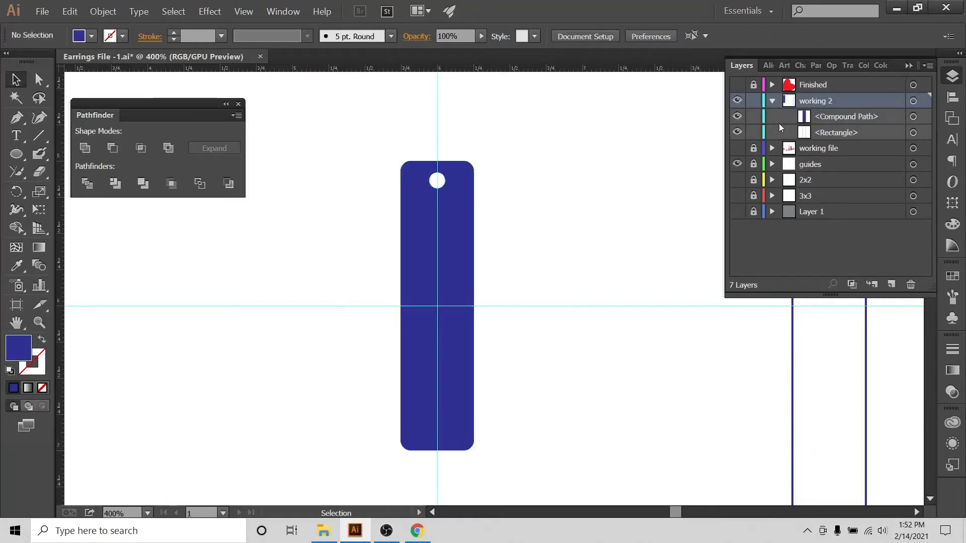
pyautogui.click(820, 116)
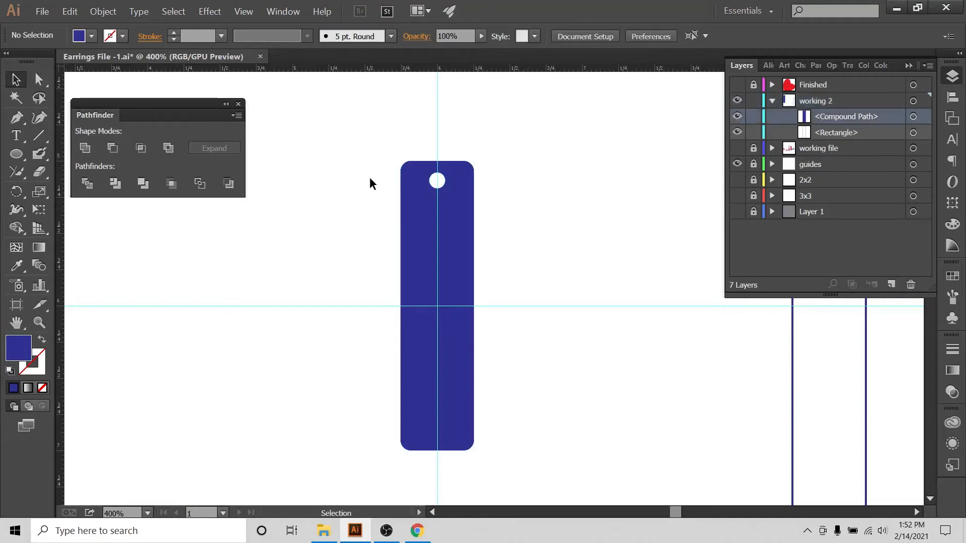
# Step: Duplicate the punched blue bar to its right and shift the copy farther away from the original
pyautogui.click(421, 221)
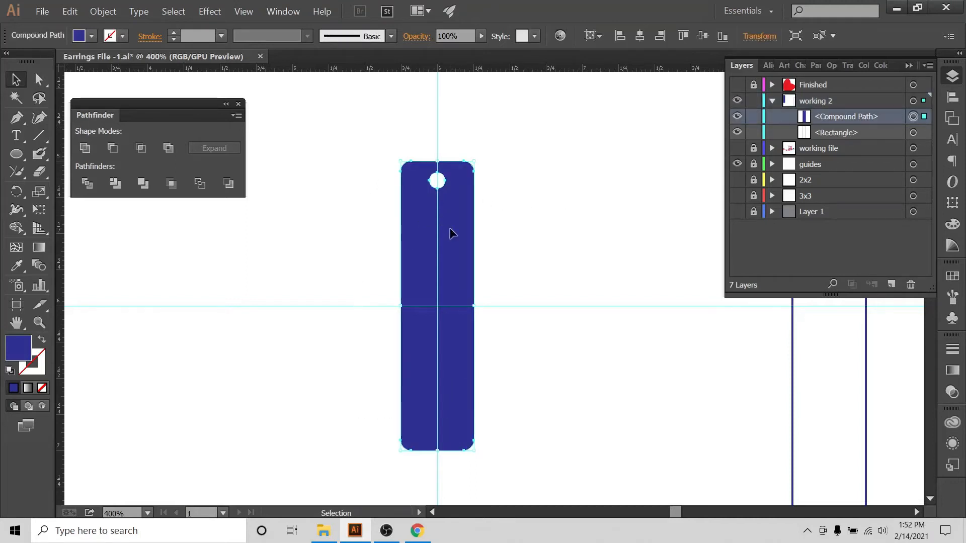
pyautogui.moveTo(451, 230); pyautogui.dragTo(632, 218)
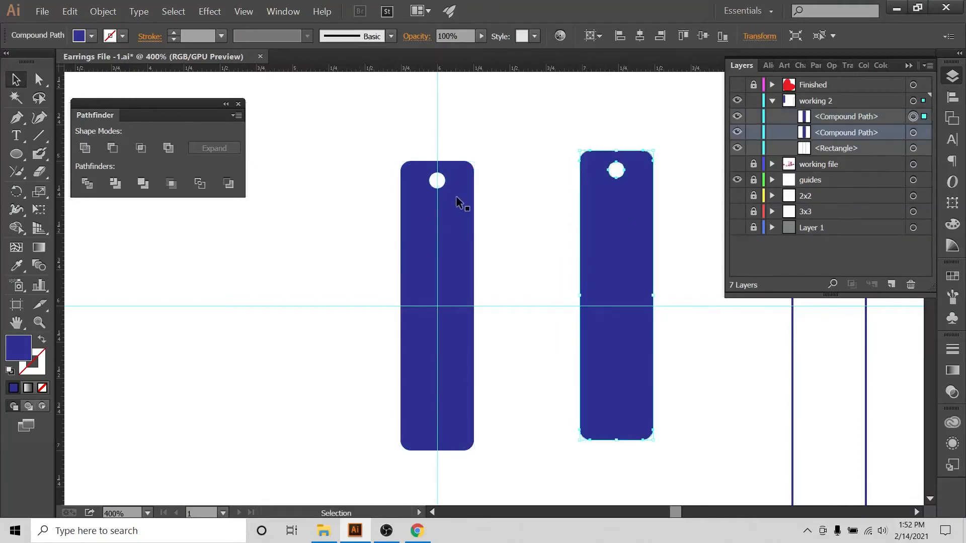
pyautogui.click(522, 176)
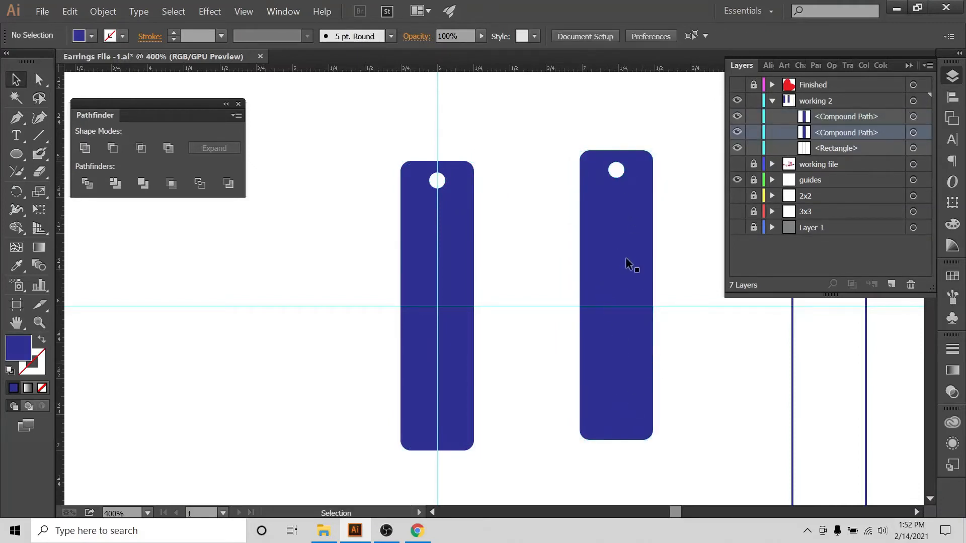
pyautogui.moveTo(624, 246); pyautogui.dragTo(673, 247)
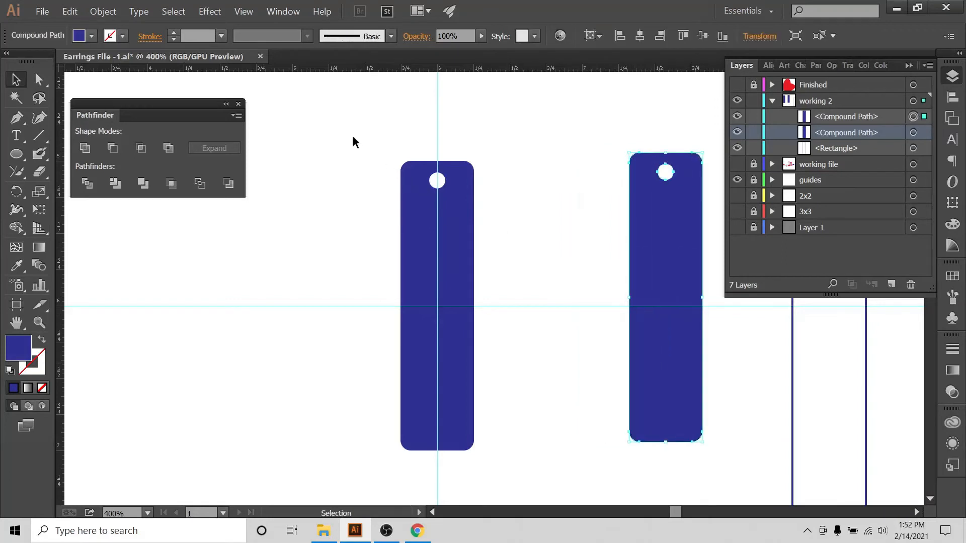
# Step: Change the fill of the original bar on the centre guide to red and deselect it
pyautogui.moveTo(354, 137); pyautogui.dragTo(531, 460)
pyautogui.click(91, 36)
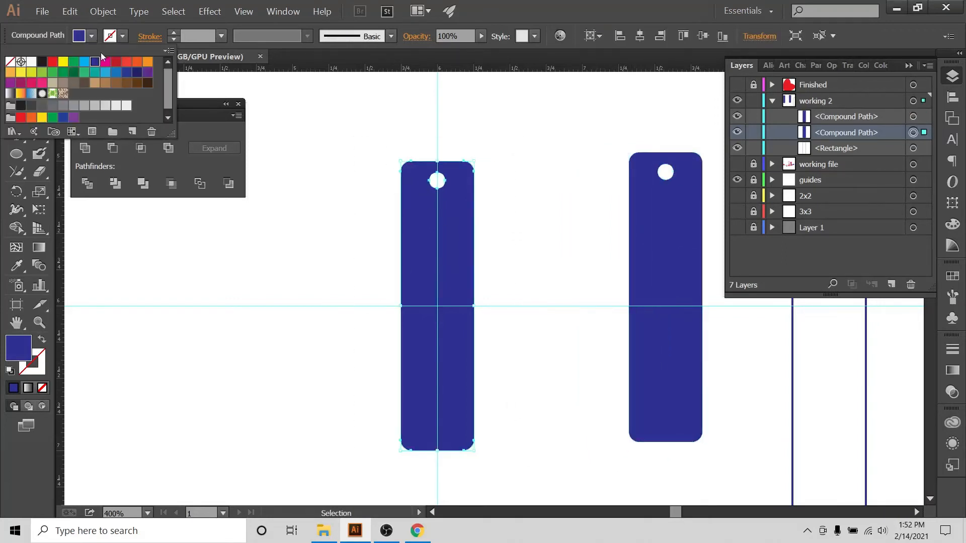
pyautogui.click(52, 62)
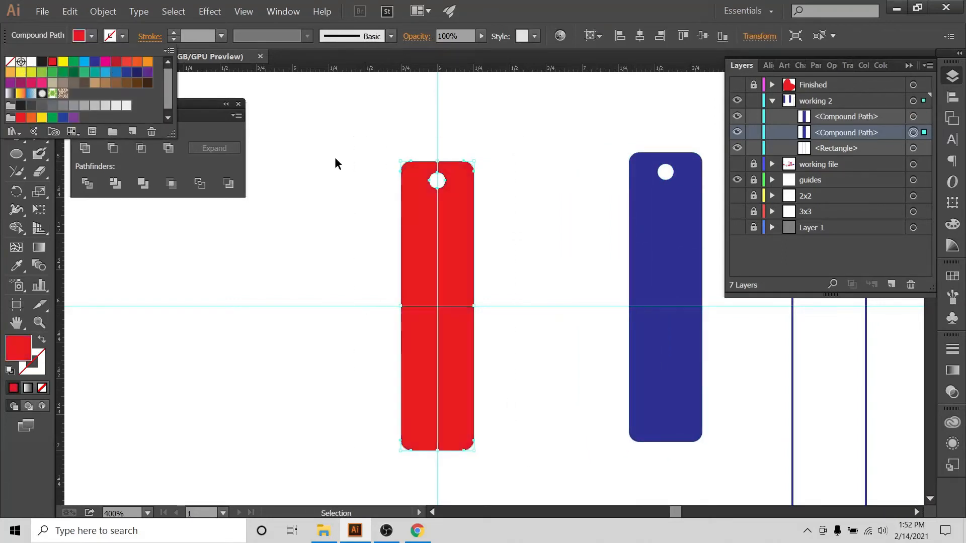
pyautogui.click(312, 151)
pyautogui.click(332, 161)
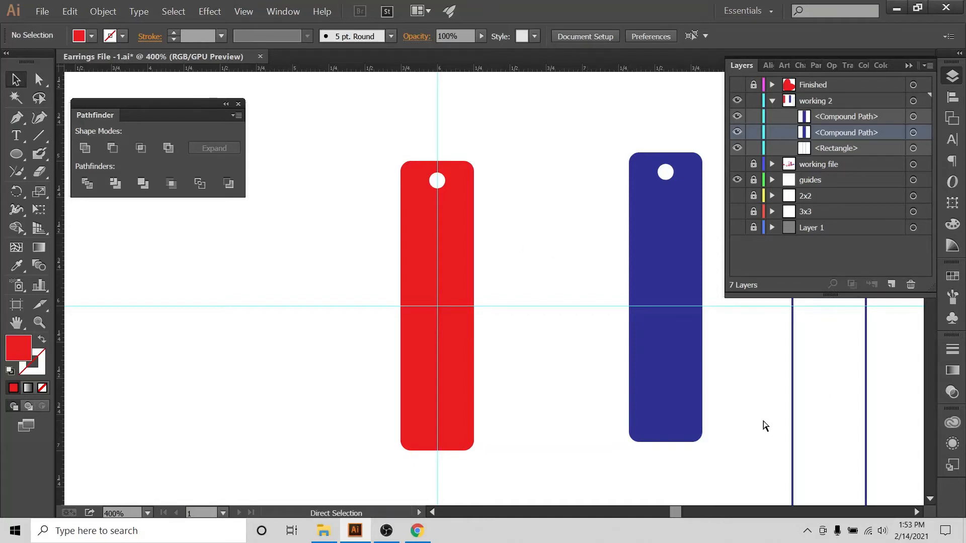
# Step: Collapse the working 2 layer, show and unlock the working file layer, and copy its solid red heart
pyautogui.hotkey('ctrl', '-')
pyautogui.hotkey('ctrl', '-')
pyautogui.hotkey('ctrl', '-')
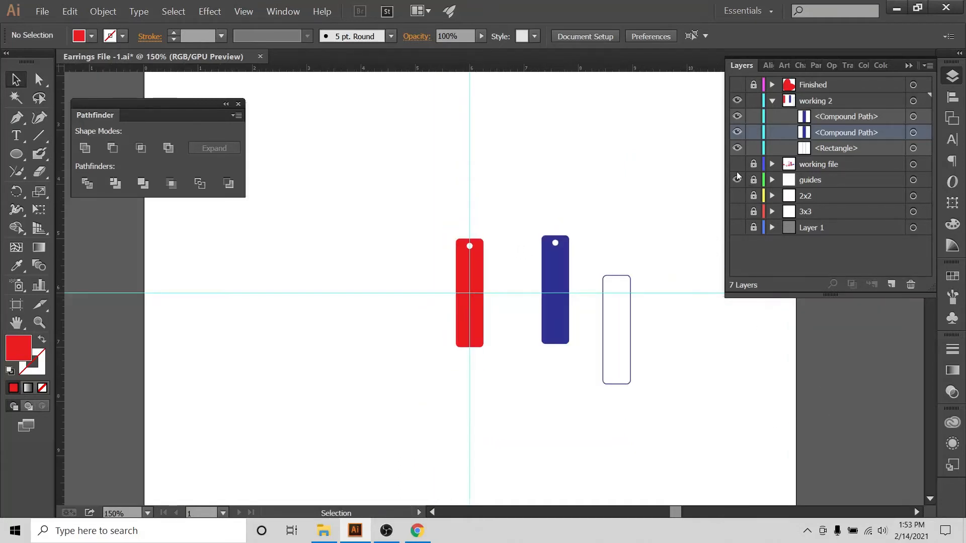
pyautogui.click(772, 101)
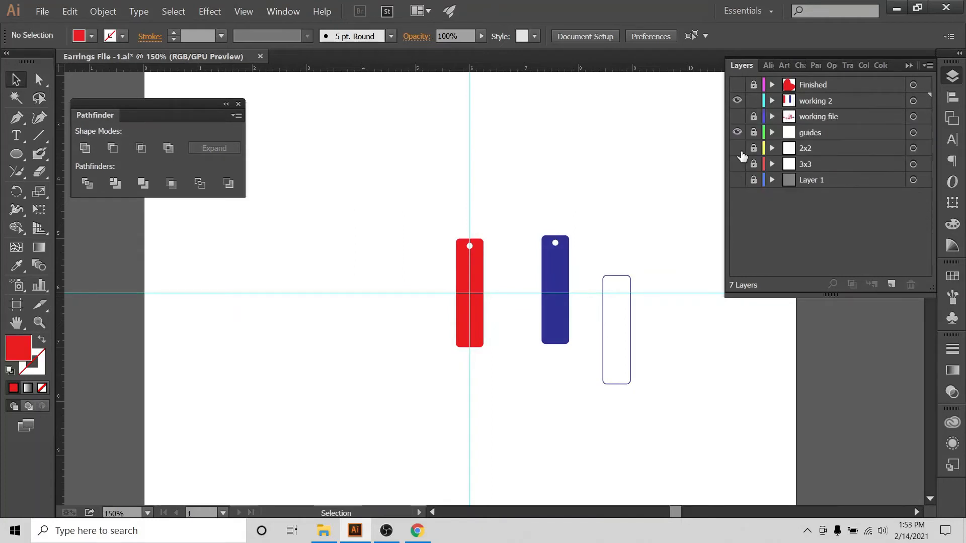
pyautogui.click(738, 117)
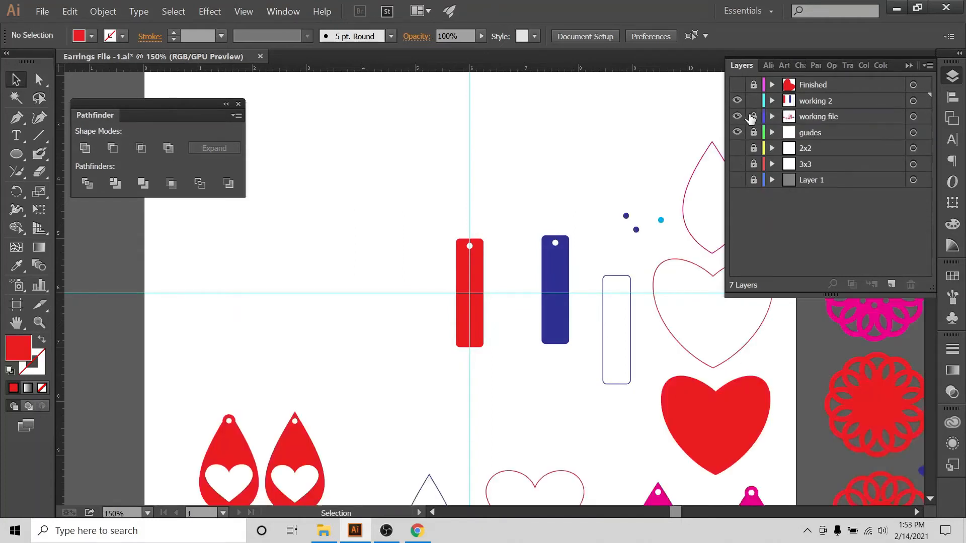
pyautogui.click(753, 117)
pyautogui.click(734, 409)
pyautogui.press('a')
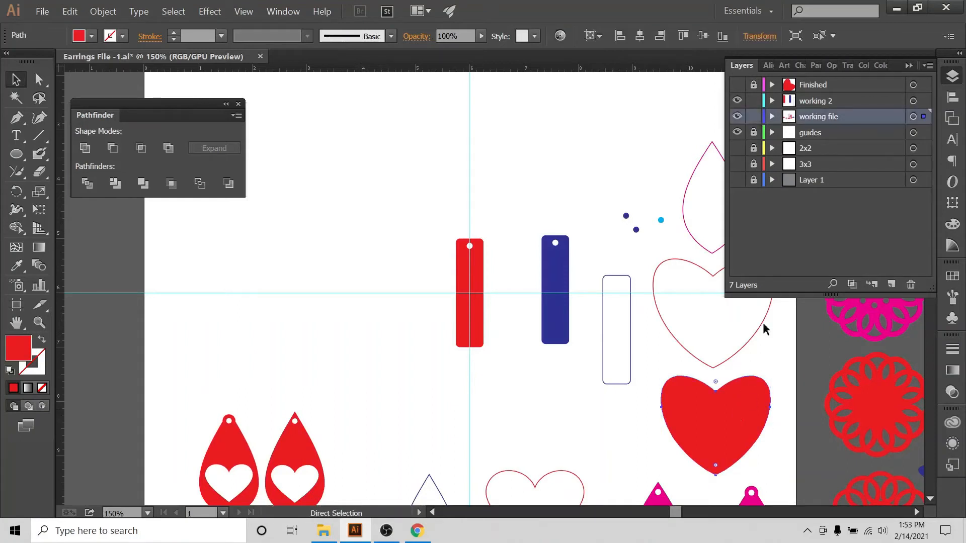
pyautogui.press('v')
# Step: Lock and hide the working file layer, and paste the copied heart into the working 2 layer
pyautogui.click(753, 116)
pyautogui.click(738, 116)
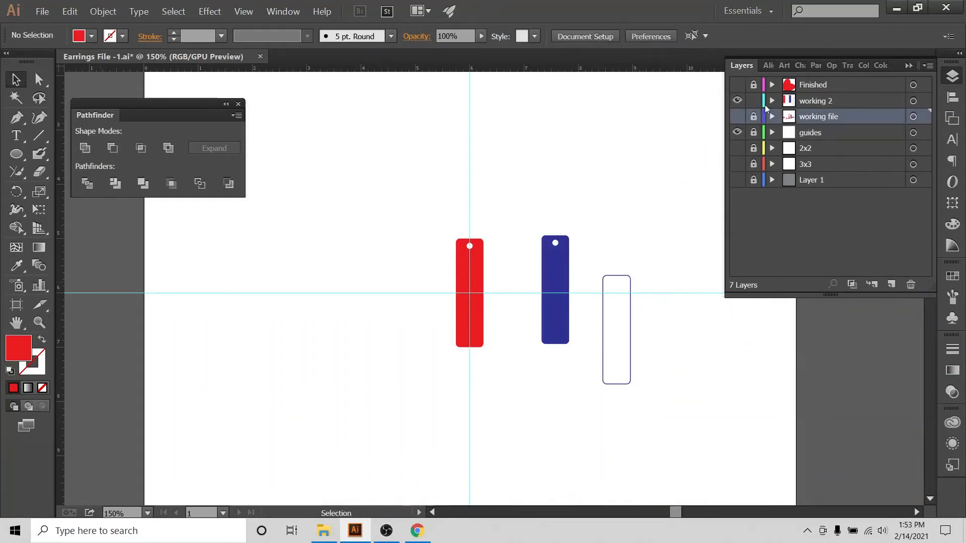
pyautogui.click(818, 101)
pyautogui.hotkey('ctrl', 'v')
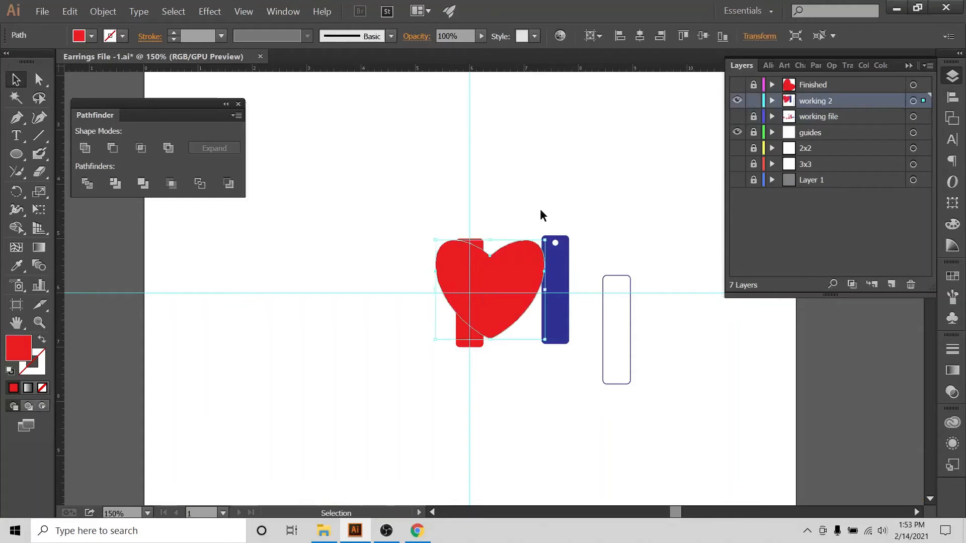
# Step: Change the pasted heart's fill to dark navy blue
pyautogui.click(91, 37)
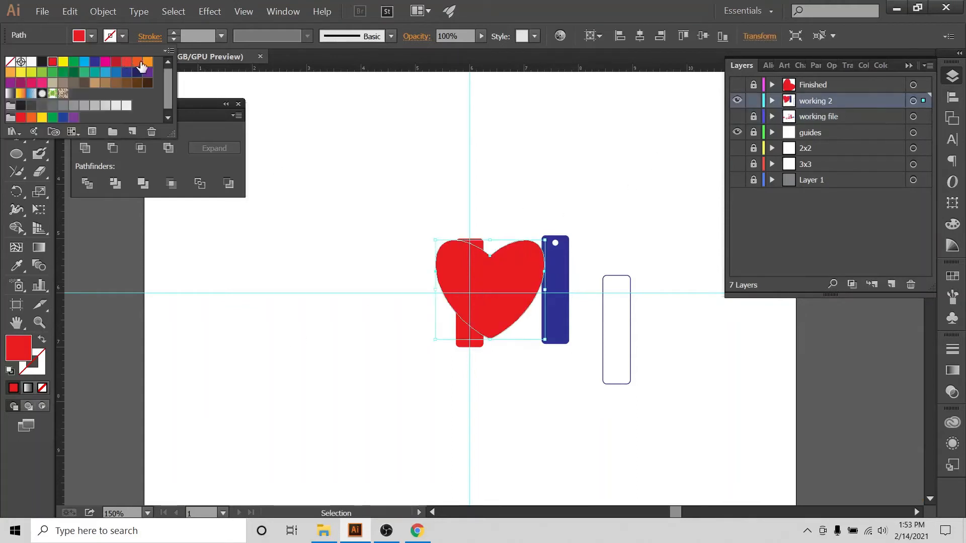
pyautogui.click(139, 74)
pyautogui.click(534, 167)
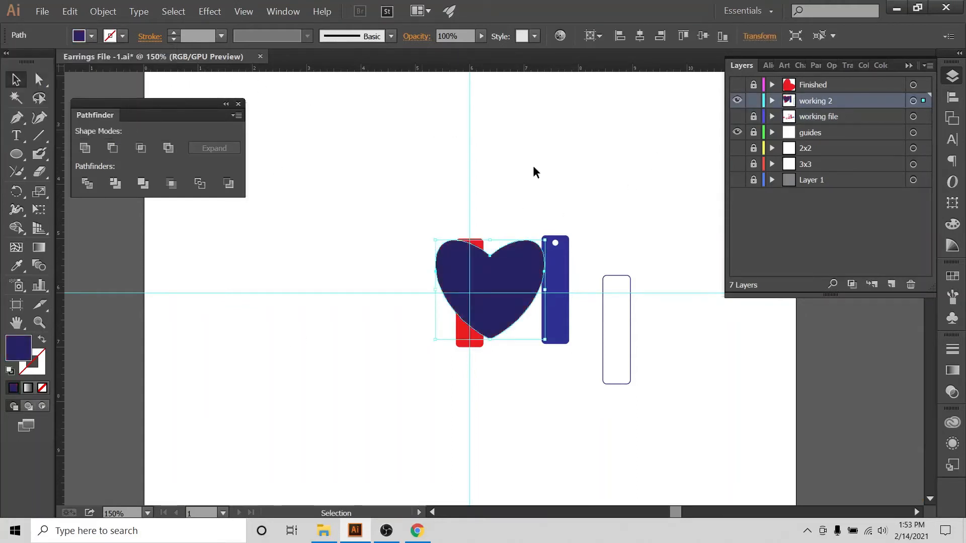
# Step: Shrink the navy heart to fit within the red bar's width, place it at the guide intersection and deselect it
pyautogui.hotkey('ctrl', '+')
pyautogui.hotkey('ctrl', '+')
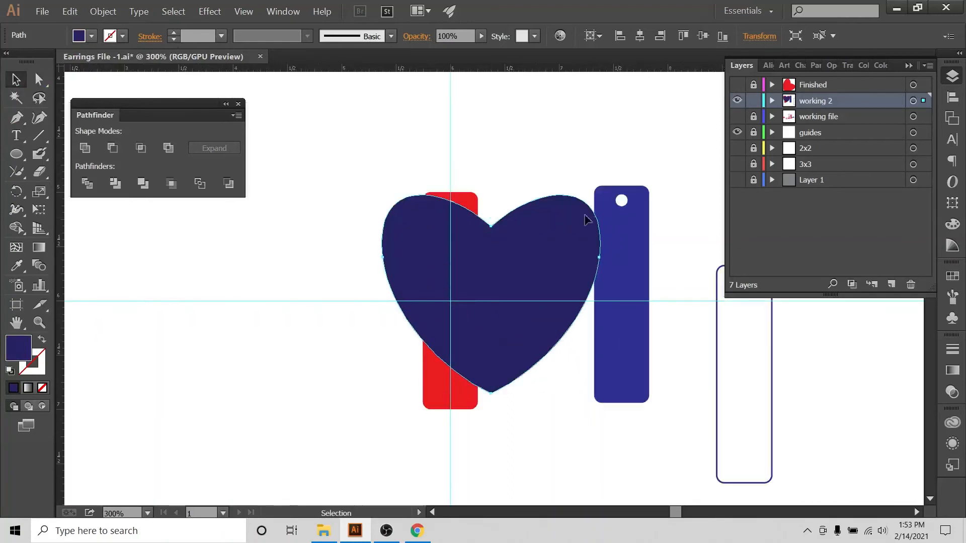
pyautogui.click(491, 133)
pyautogui.click(570, 241)
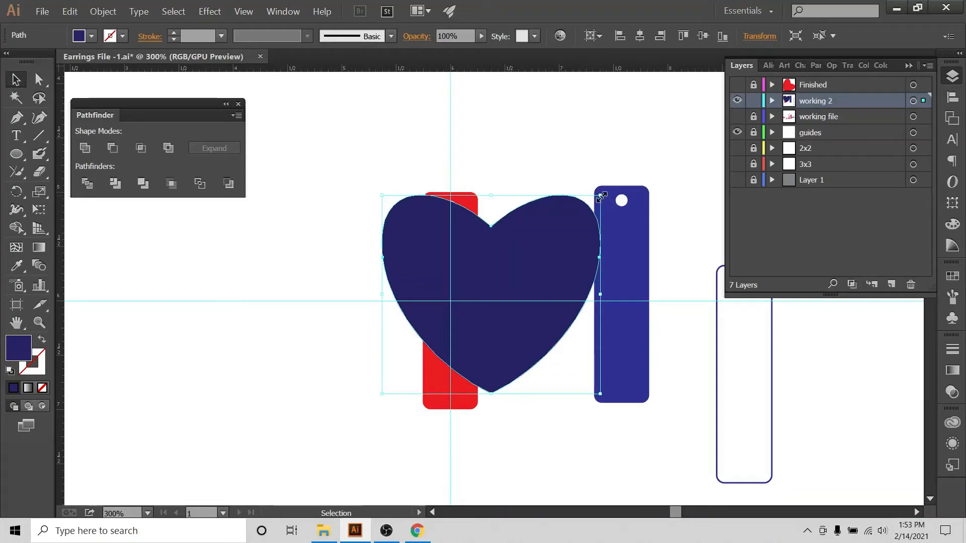
pyautogui.moveTo(602, 197); pyautogui.dragTo(452, 303)
pyautogui.click(542, 294)
pyautogui.click(500, 273)
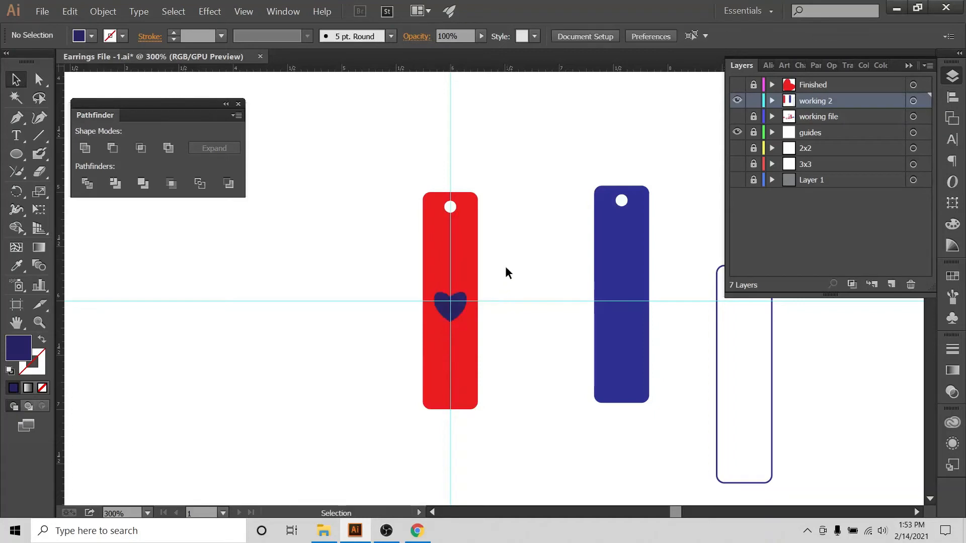
# Step: Move the red bar slightly down and to the right behind the navy heart
pyautogui.click(458, 302)
pyautogui.click(487, 289)
pyautogui.moveTo(424, 305); pyautogui.dragTo(429, 316)
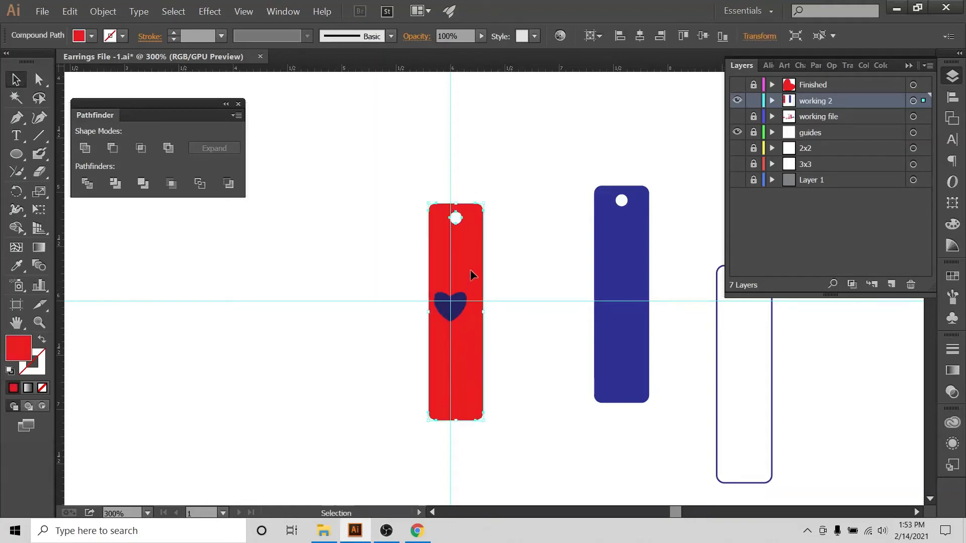
# Step: Align the red bar and navy heart to the artboard's horizontal and vertical centres
pyautogui.moveTo(515, 171); pyautogui.dragTo(377, 449)
pyautogui.click(953, 97)
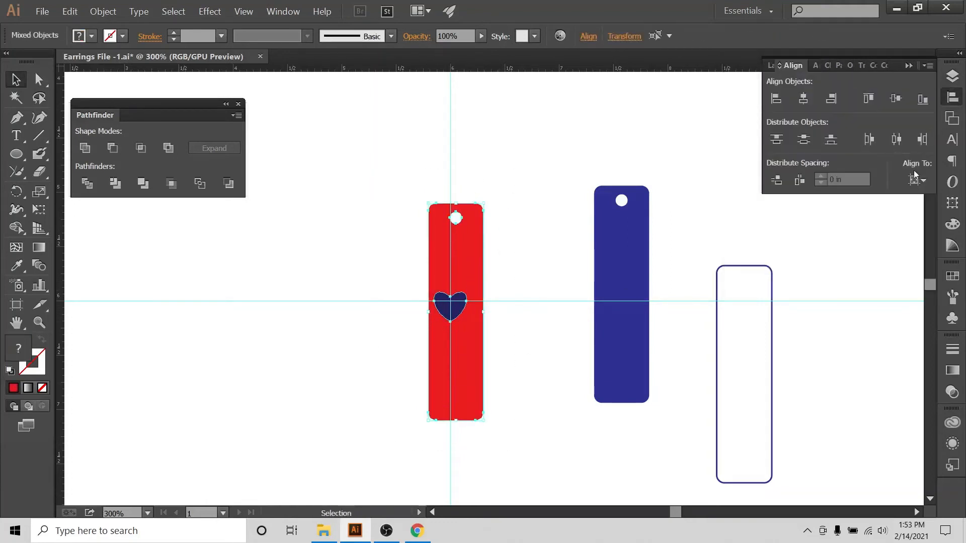
pyautogui.click(917, 179)
pyautogui.click(811, 105)
pyautogui.click(808, 103)
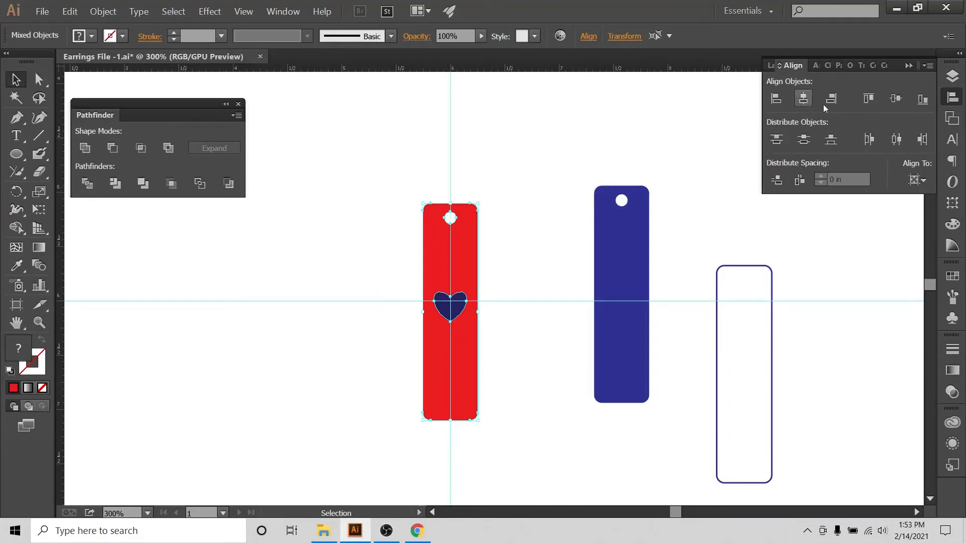
pyautogui.click(891, 97)
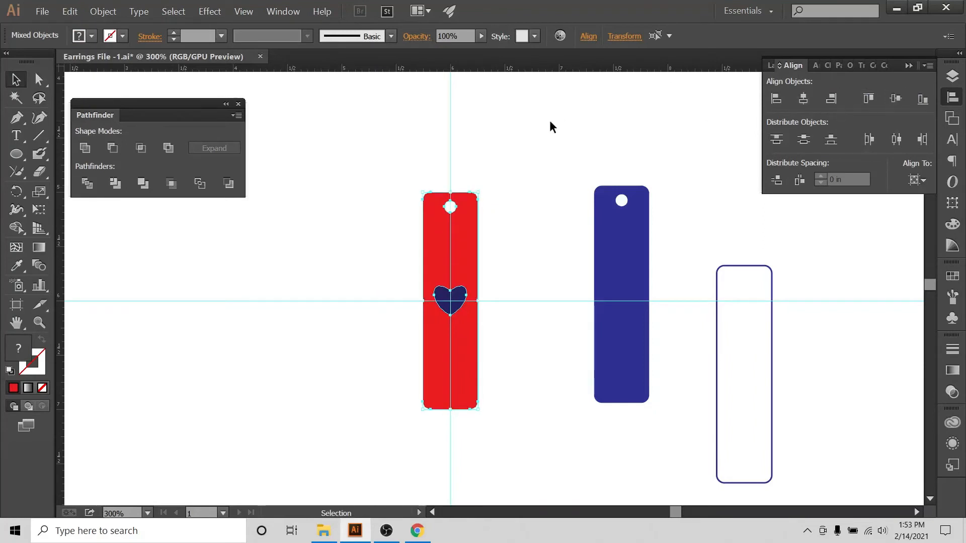
pyautogui.click(508, 201)
pyautogui.moveTo(498, 161); pyautogui.dragTo(400, 397)
pyautogui.click(403, 213)
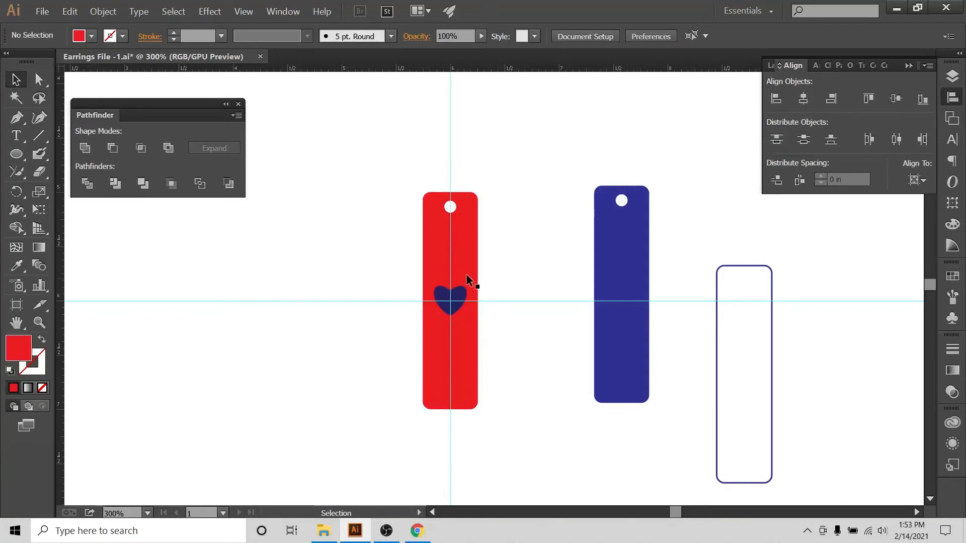
# Step: Enlarge the navy heart slightly about its centre, keeping it inside the red bar, and deselect it
pyautogui.click(459, 299)
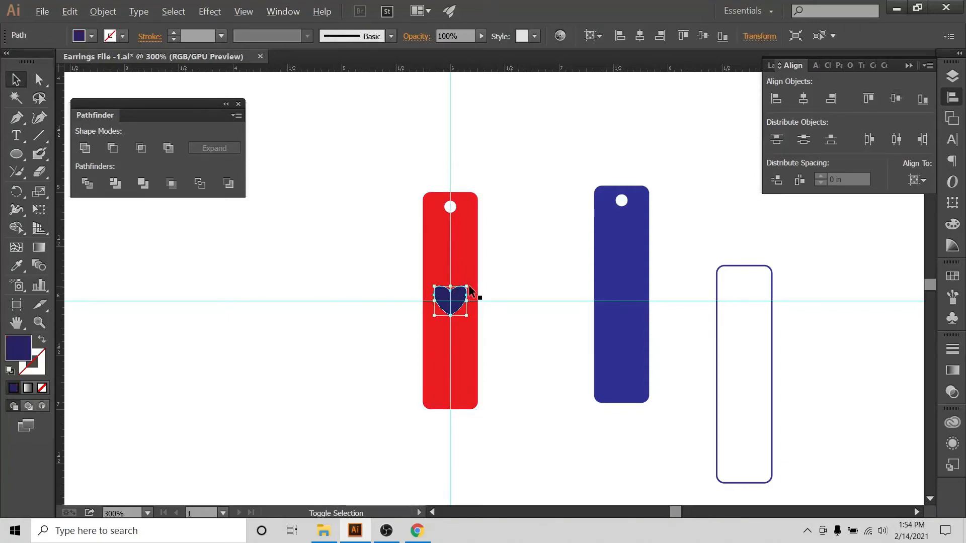
pyautogui.moveTo(468, 288); pyautogui.dragTo(471, 284)
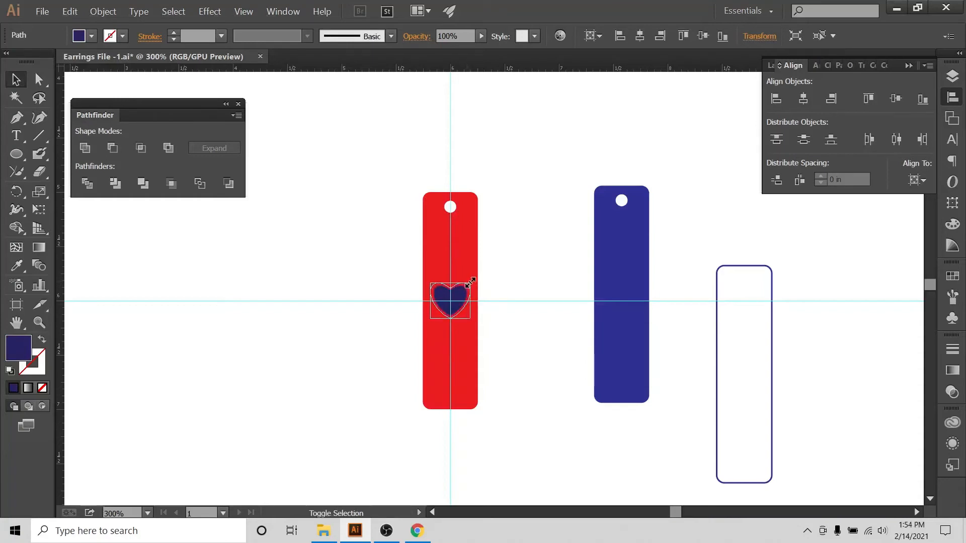
pyautogui.click(490, 277)
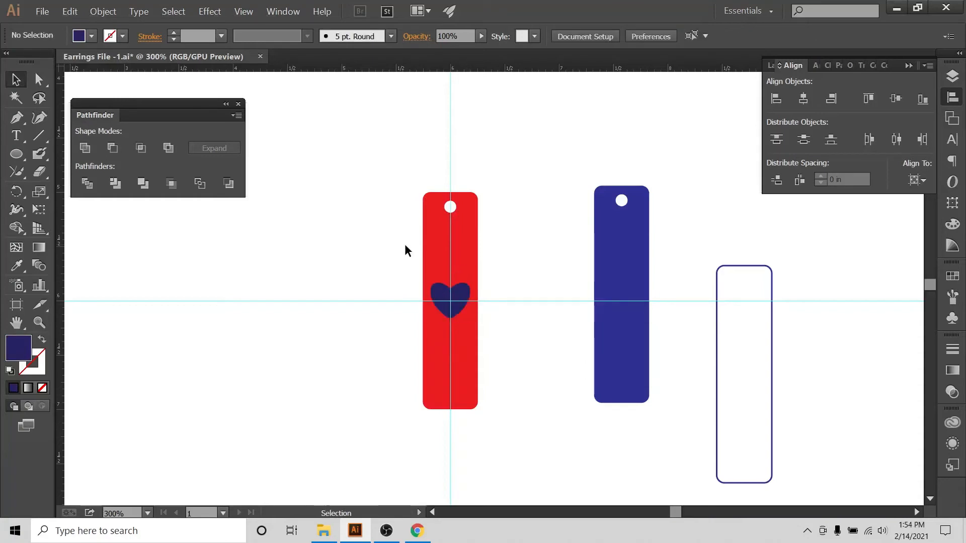
# Step: Duplicate the red bar with its navy heart to the empty area left of the original
pyautogui.hotkey('ctrl', '-')
pyautogui.hotkey('ctrl', '+')
pyautogui.hotkey('ctrl', '+')
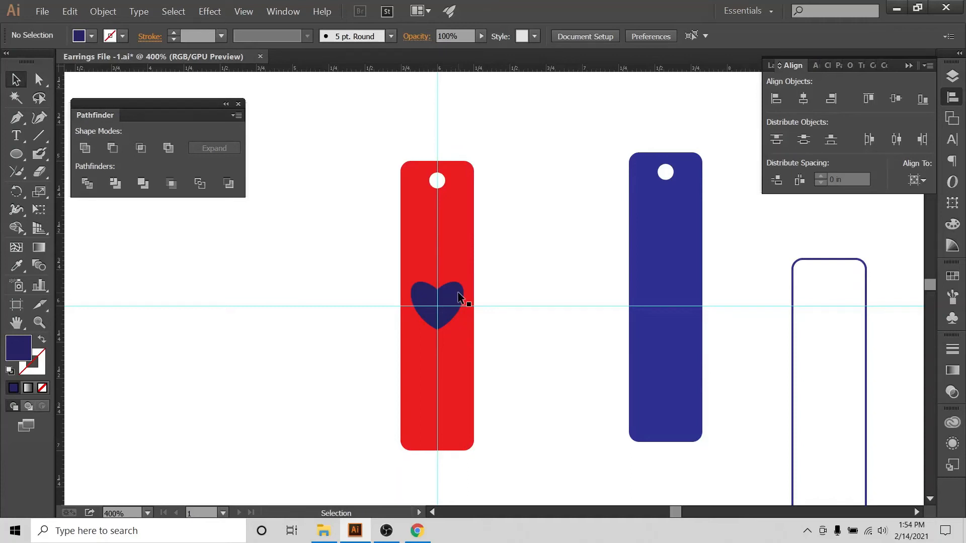
pyautogui.moveTo(363, 161); pyautogui.dragTo(506, 467)
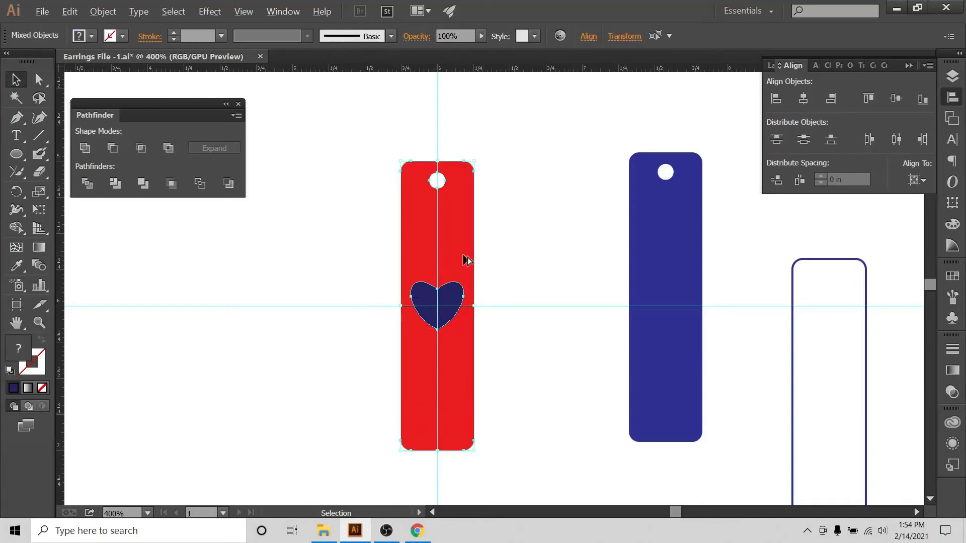
pyautogui.moveTo(348, 146); pyautogui.dragTo(512, 449)
pyautogui.moveTo(464, 240); pyautogui.dragTo(194, 279)
pyautogui.click(280, 274)
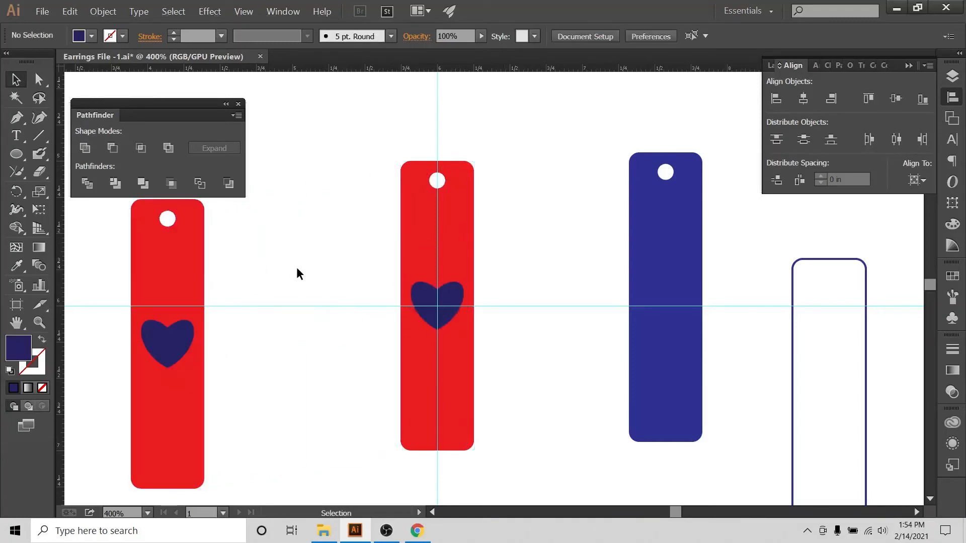
# Step: Align the original red bar and its heart to the artboard's horizontal centre
pyautogui.moveTo(372, 151); pyautogui.dragTo(502, 467)
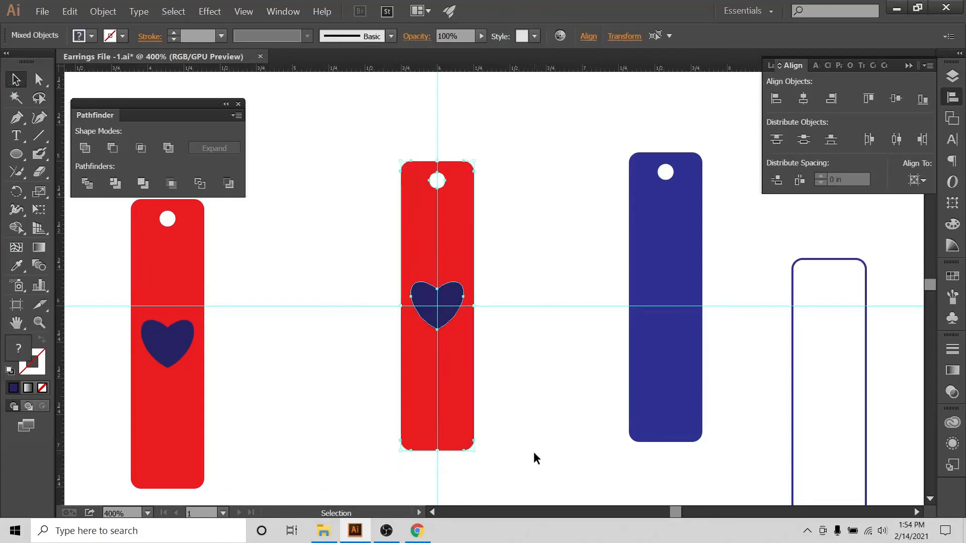
pyautogui.click(803, 104)
pyautogui.click(520, 246)
pyautogui.moveTo(395, 145); pyautogui.dragTo(514, 342)
pyautogui.click(506, 396)
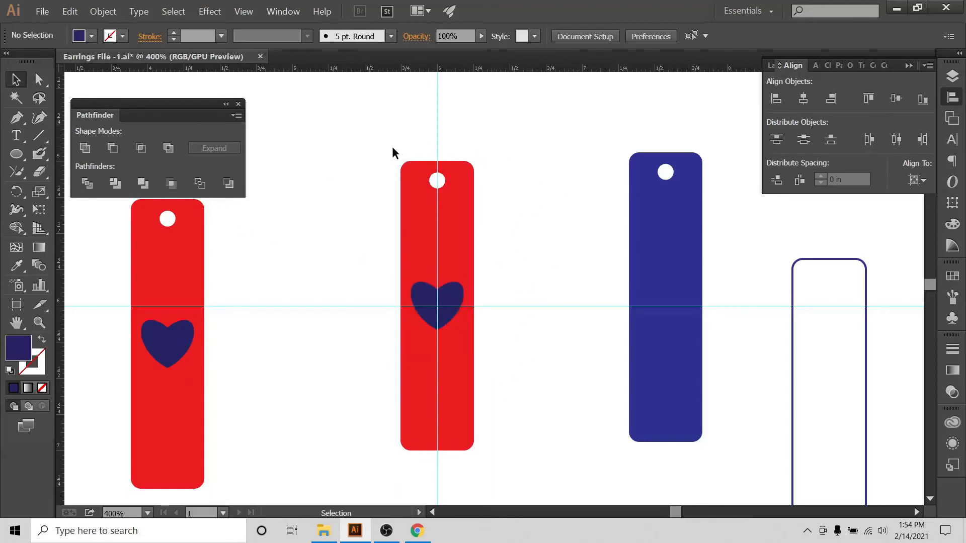
# Step: Cut the navy heart out of the centre red bar with Minus Front and deselect the result
pyautogui.moveTo(378, 141); pyautogui.dragTo(503, 407)
pyautogui.click(111, 148)
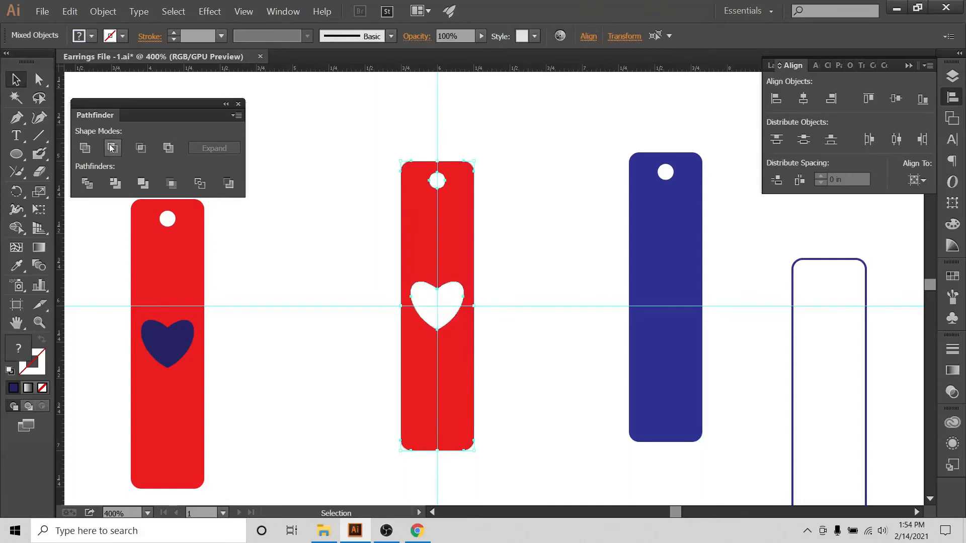
pyautogui.click(347, 268)
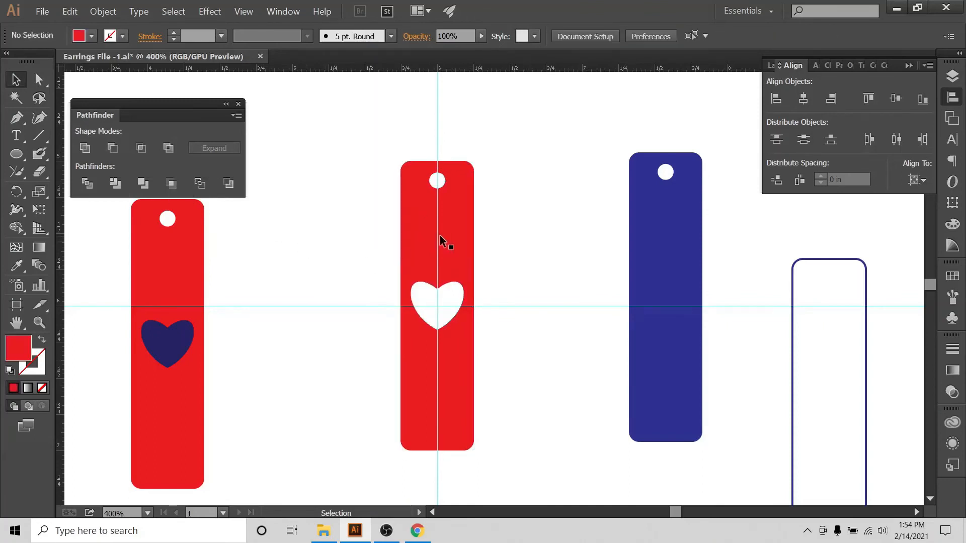
# Step: Expand the working 2 layer to inspect the cut bar's compound path, and move that bar beside the blue bar
pyautogui.click(453, 239)
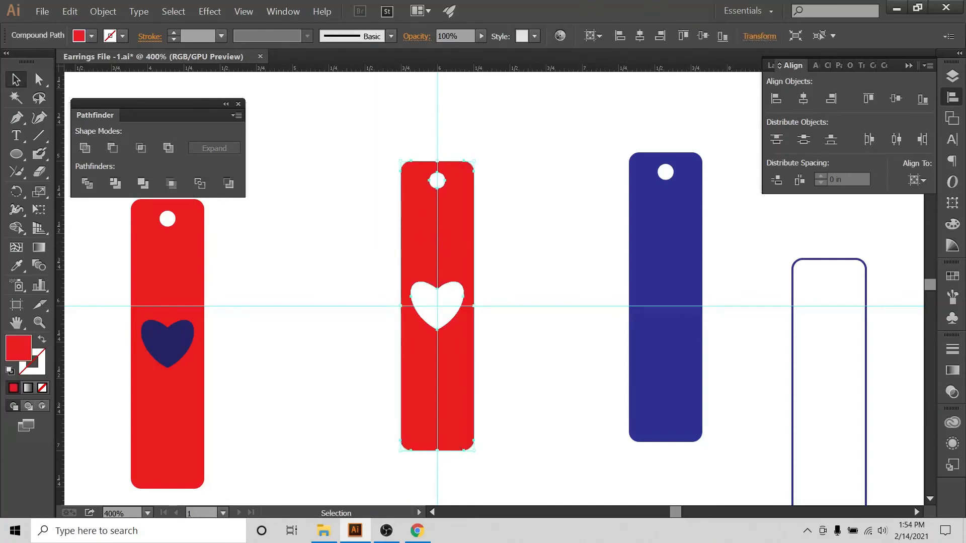
pyautogui.click(957, 78)
pyautogui.click(772, 100)
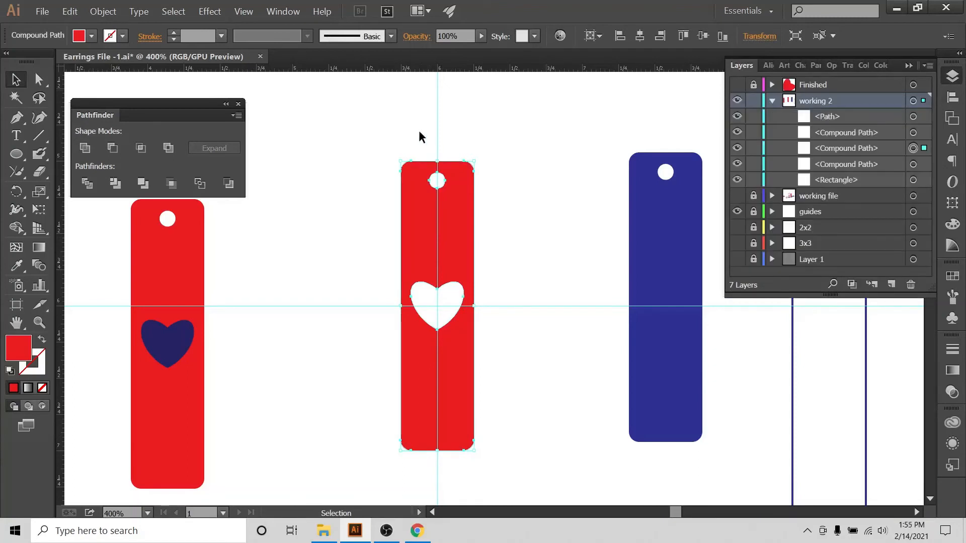
pyautogui.click(346, 145)
pyautogui.moveTo(346, 143); pyautogui.dragTo(511, 481)
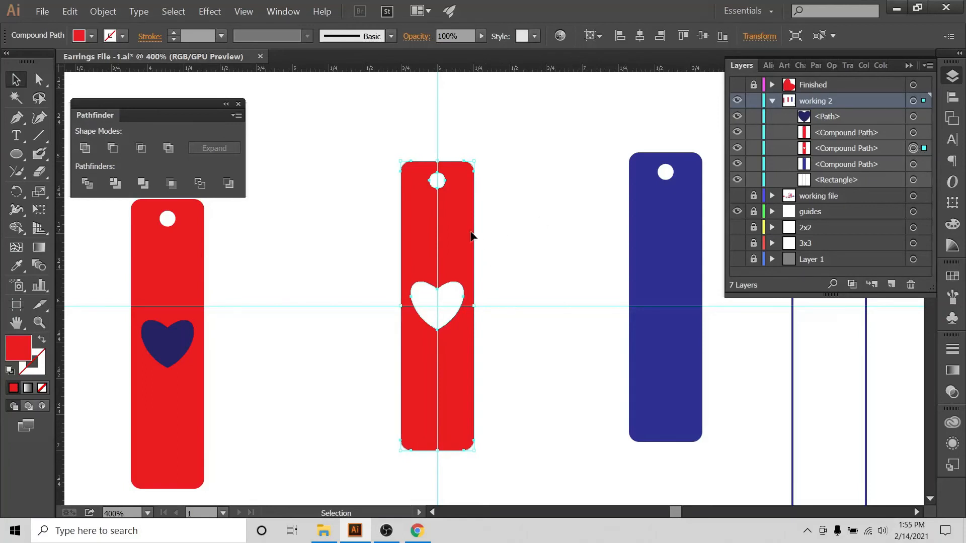
pyautogui.click(510, 236)
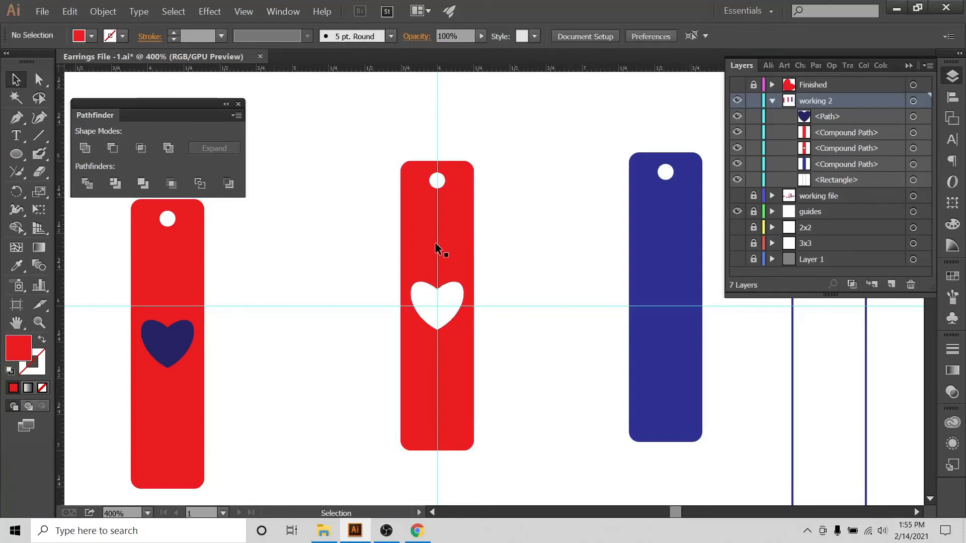
pyautogui.moveTo(457, 247); pyautogui.dragTo(596, 235)
# Step: Check the heart bar earrings reference image in Chrome, and duplicate the left bar with its heart onto the vertical guide in Illustrator
pyautogui.moveTo(93, 210); pyautogui.dragTo(198, 372)
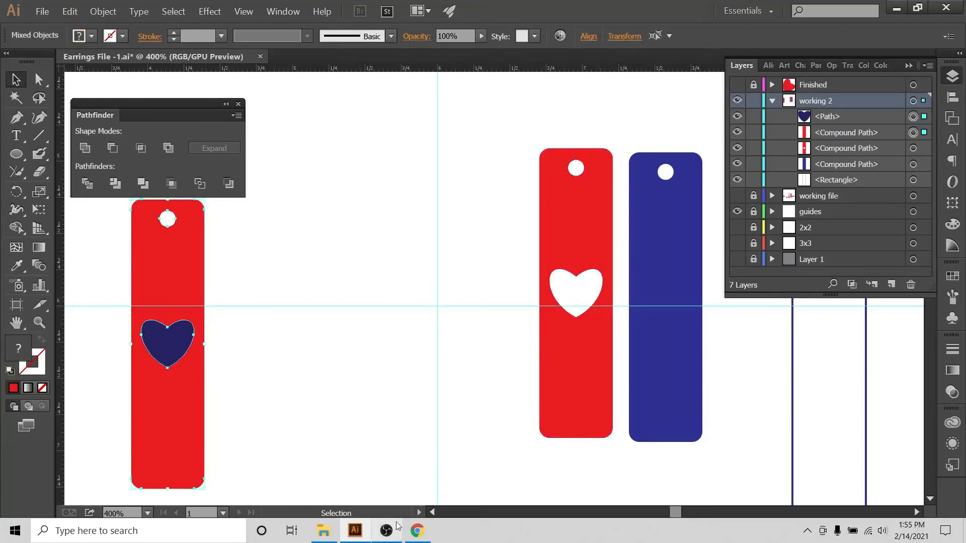
pyautogui.click(417, 531)
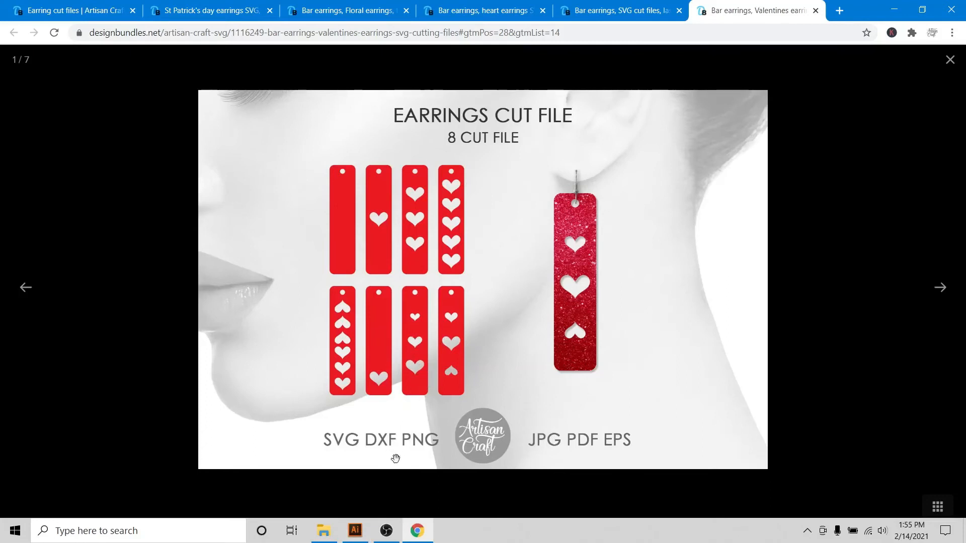
pyautogui.click(354, 531)
pyautogui.moveTo(103, 259); pyautogui.dragTo(447, 302)
# Step: Align the duplicated bar and heart to the artboard's horizontal centre and deselect them
pyautogui.moveTo(482, 119); pyautogui.dragTo(334, 385)
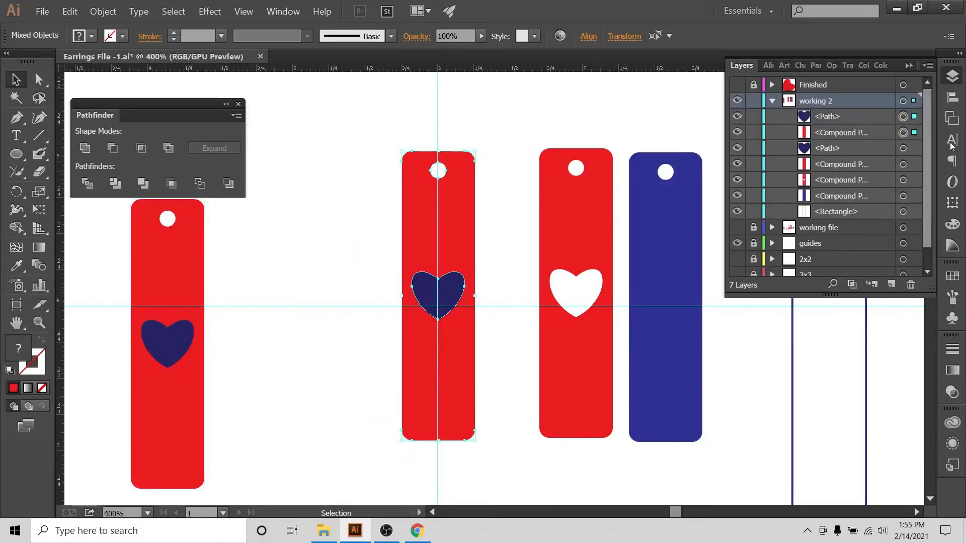
pyautogui.click(954, 98)
pyautogui.click(918, 179)
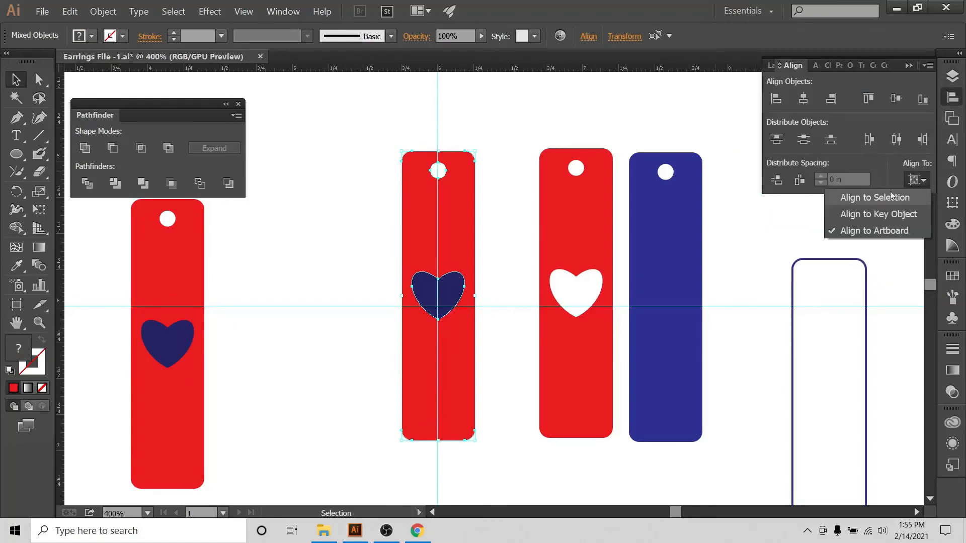
pyautogui.click(804, 99)
pyautogui.click(389, 106)
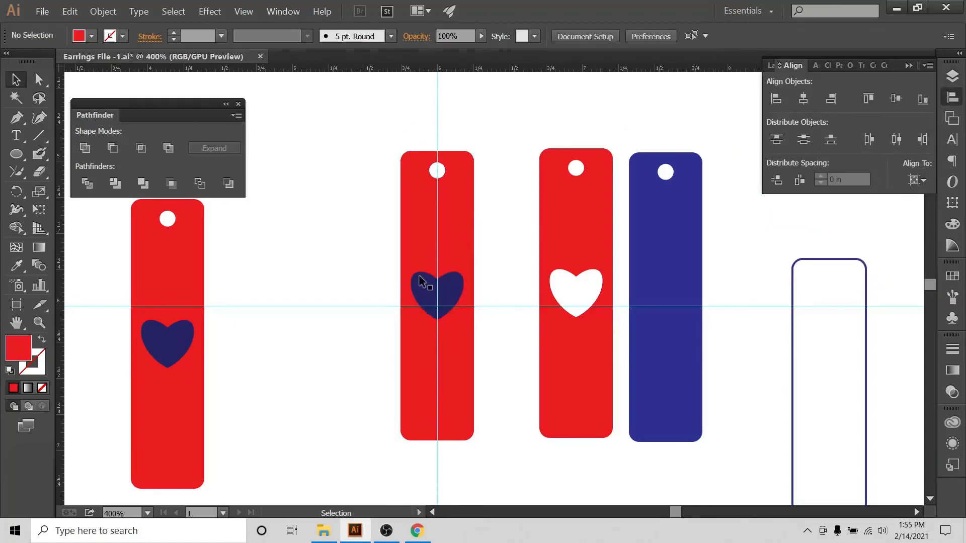
# Step: Duplicate the navy heart below and above the middle one to make a column of three on the centre bar
pyautogui.click(453, 294)
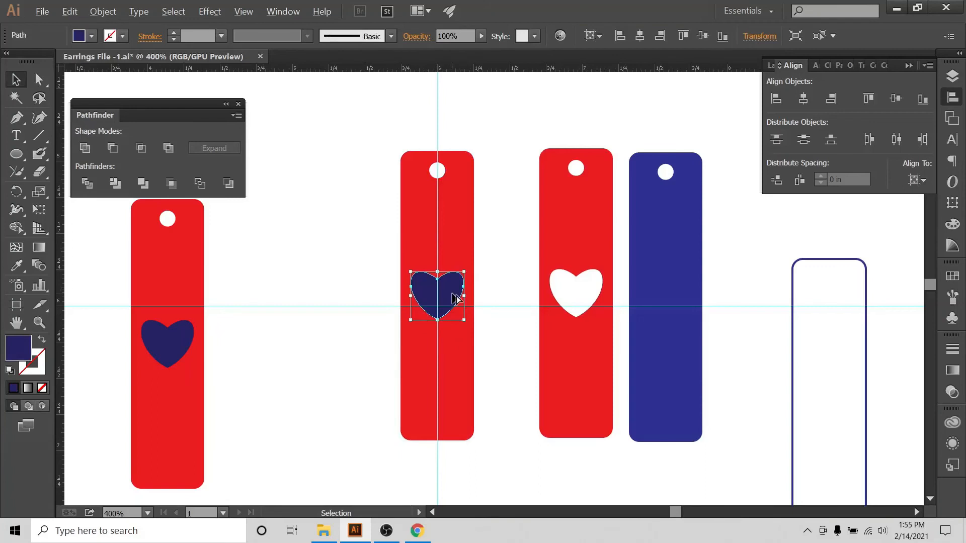
pyautogui.click(367, 280)
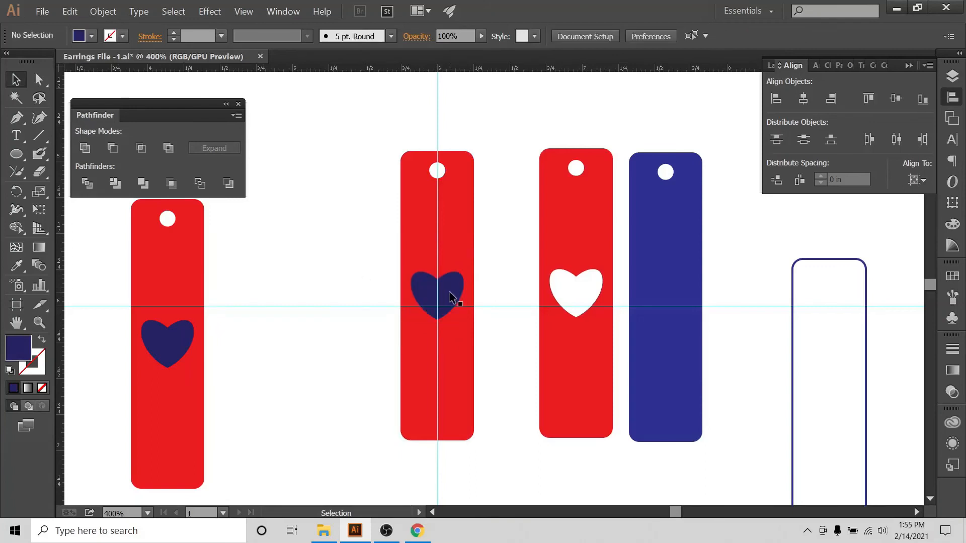
pyautogui.click(453, 294)
pyautogui.moveTo(453, 294); pyautogui.dragTo(457, 375)
pyautogui.click(305, 255)
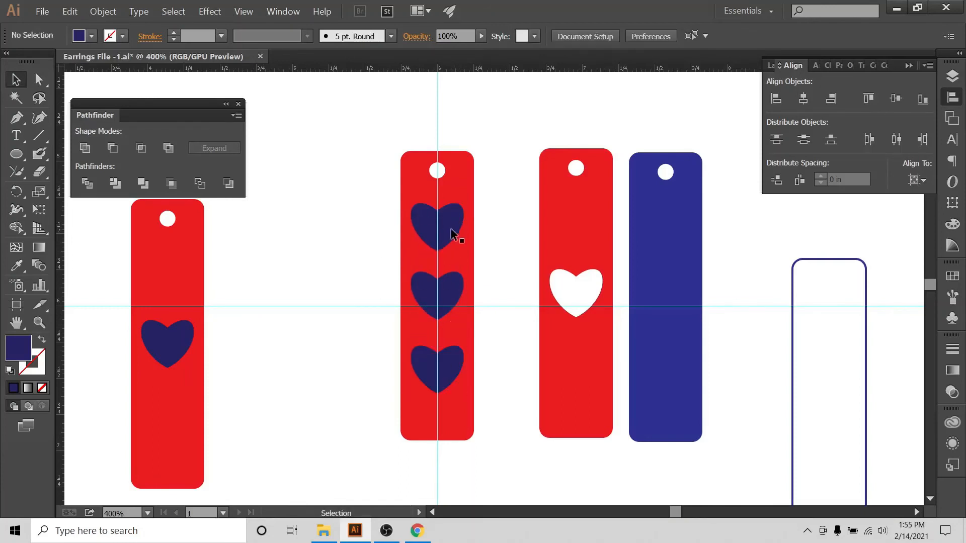
# Step: Move the lowest heart closer to the bar's bottom end and shift the middle heart down to even out the gaps
pyautogui.click(450, 228)
pyautogui.keyDown('shift'); pyautogui.click(447, 301); pyautogui.keyUp('shift')
pyautogui.keyDown('shift'); pyautogui.click(443, 376); pyautogui.keyUp('shift')
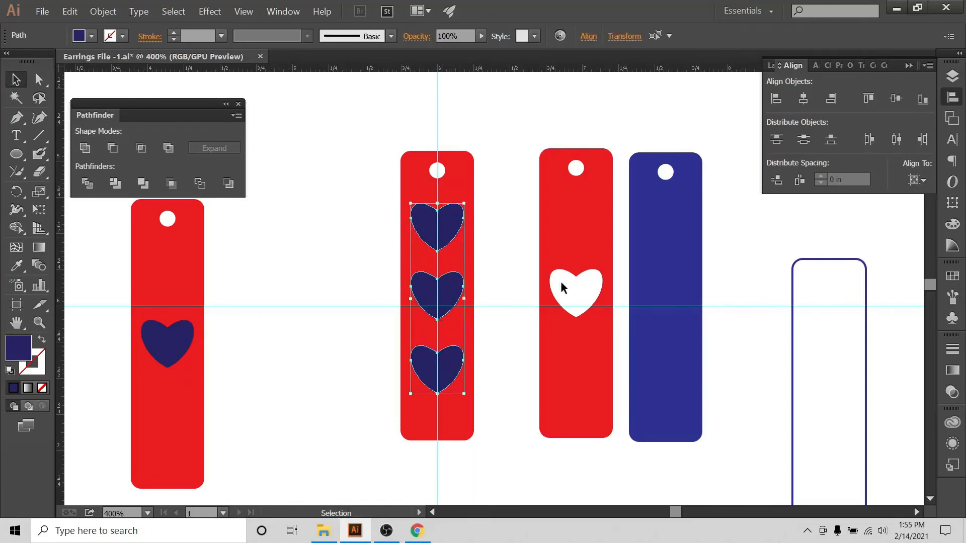
pyautogui.click(341, 141)
pyautogui.moveTo(455, 370); pyautogui.dragTo(457, 402)
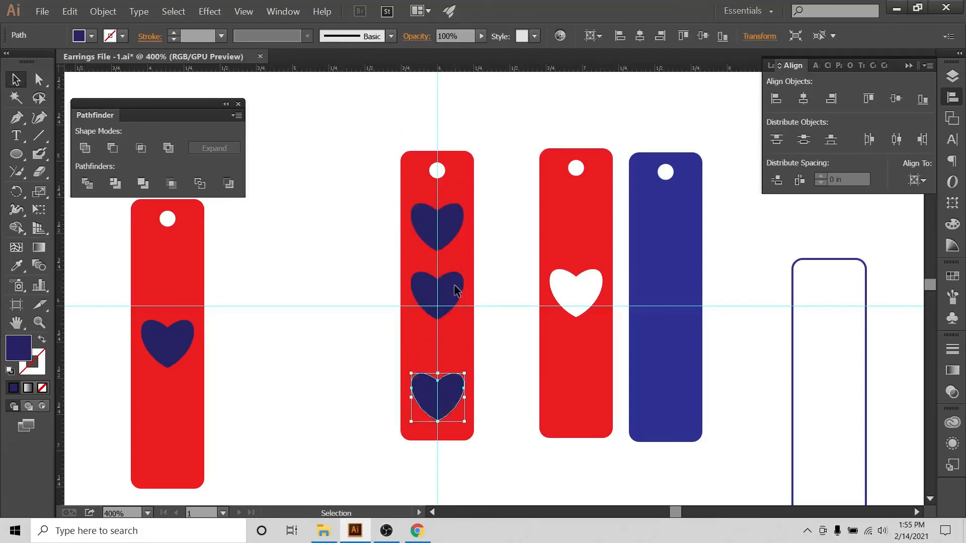
pyautogui.moveTo(454, 287); pyautogui.dragTo(456, 306)
pyautogui.click(498, 207)
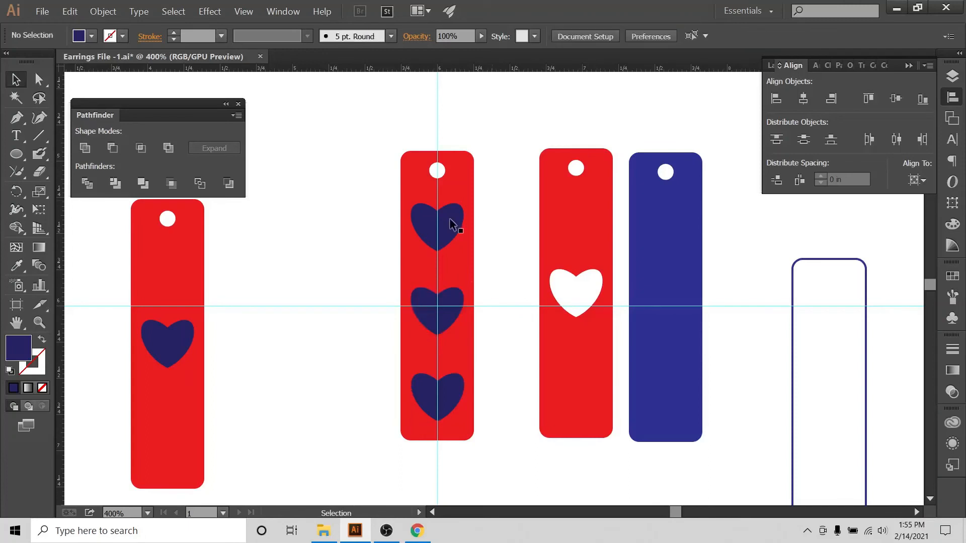
# Step: Align the red bar behind the three hearts to the artboard's horizontal and vertical centres
pyautogui.click(457, 220)
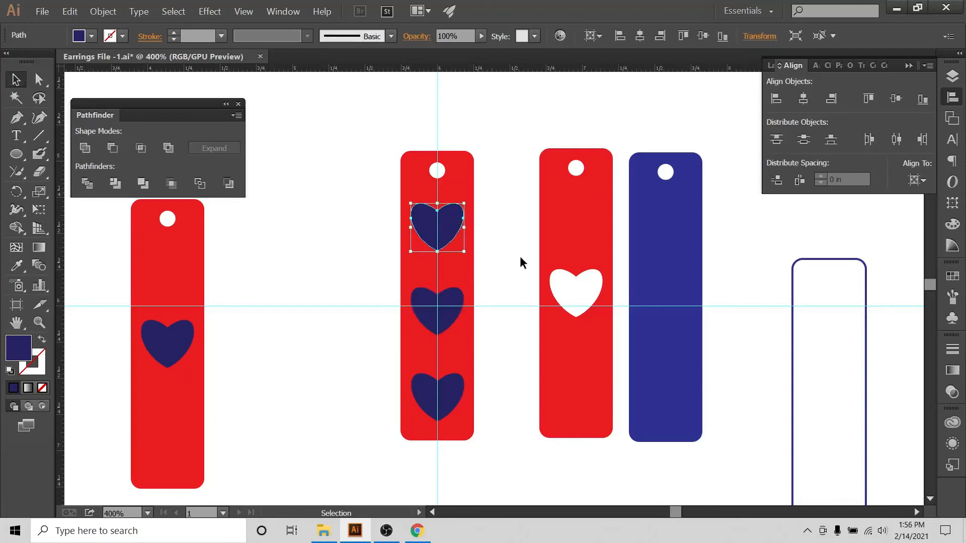
pyautogui.keyDown('shift'); pyautogui.click(442, 319); pyautogui.keyUp('shift')
pyautogui.keyDown('shift'); pyautogui.click(441, 400); pyautogui.keyUp('shift')
pyautogui.click(459, 134)
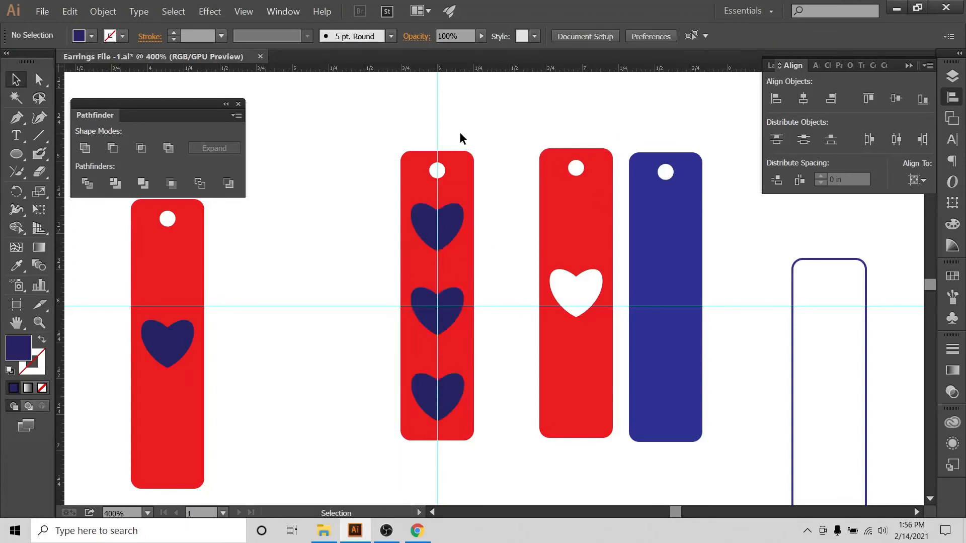
pyautogui.click(466, 166)
pyautogui.click(917, 180)
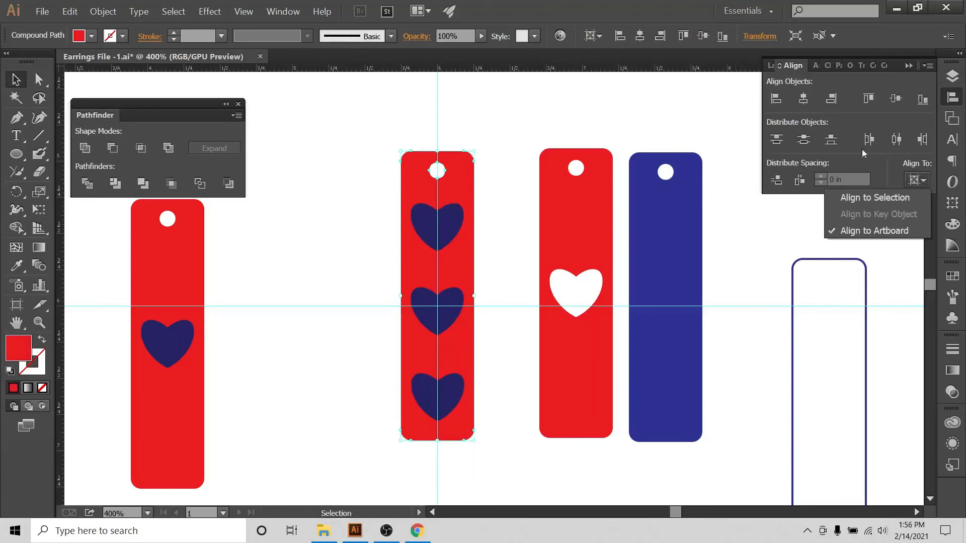
pyautogui.click(800, 97)
pyautogui.click(896, 98)
pyautogui.click(499, 90)
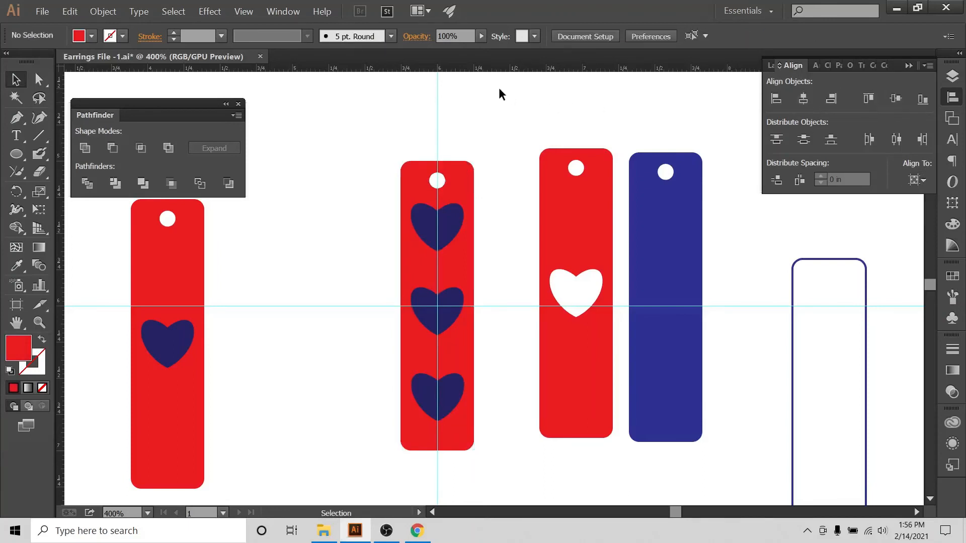
# Step: Align the horizontal centres of the three navy hearts relative to the selection and distribute their vertical centres evenly
pyautogui.click(447, 219)
pyautogui.keyDown('shift'); pyautogui.click(453, 315); pyautogui.keyUp('shift')
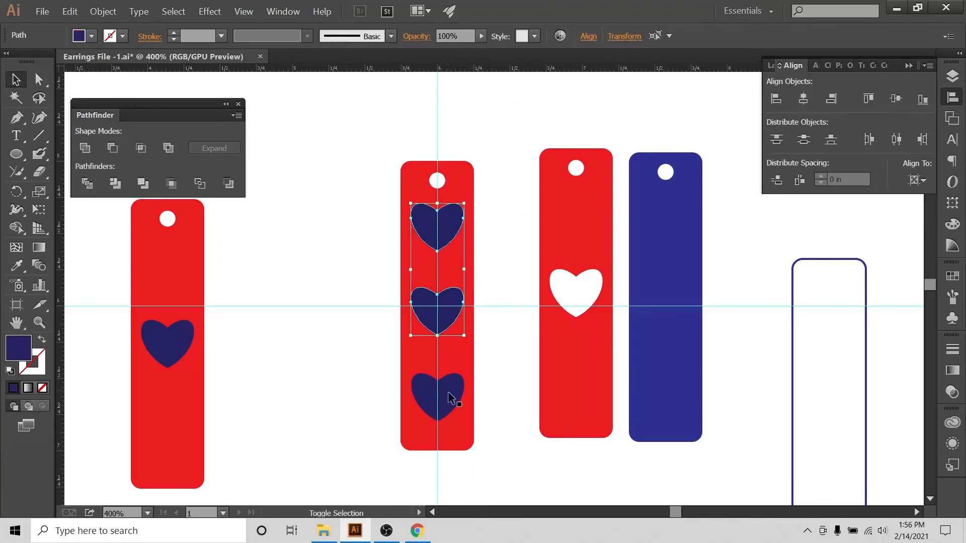
pyautogui.keyDown('shift'); pyautogui.click(452, 398); pyautogui.keyUp('shift')
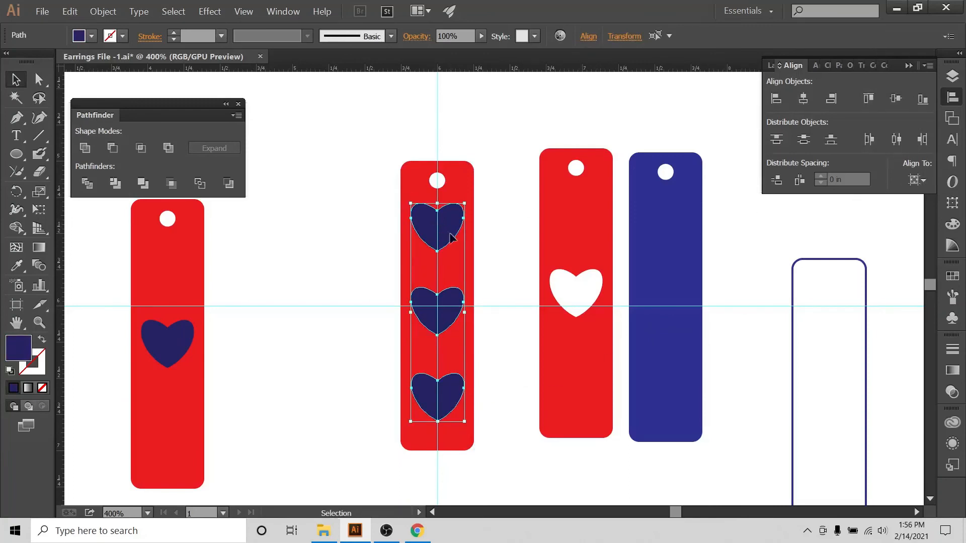
pyautogui.click(918, 180)
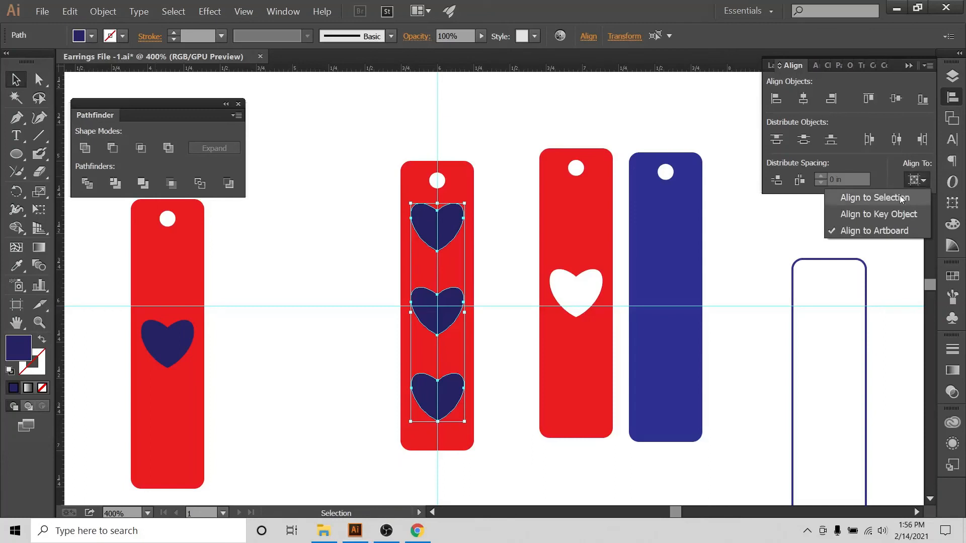
pyautogui.click(848, 200)
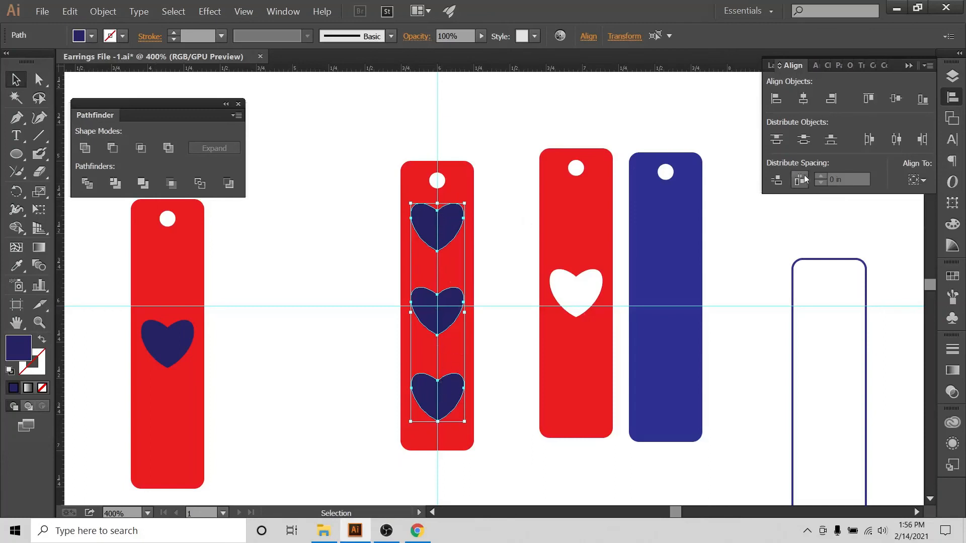
pyautogui.click(800, 101)
pyautogui.click(805, 139)
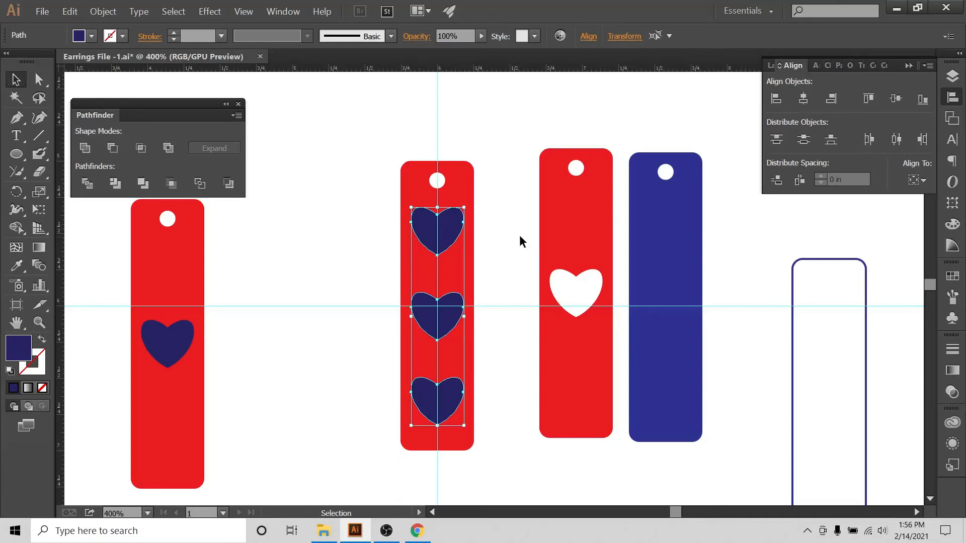
pyautogui.click(378, 147)
# Step: Set alignment to the artboard and align the centre bar and its three hearts to the artboard's horizontal centre
pyautogui.click(917, 181)
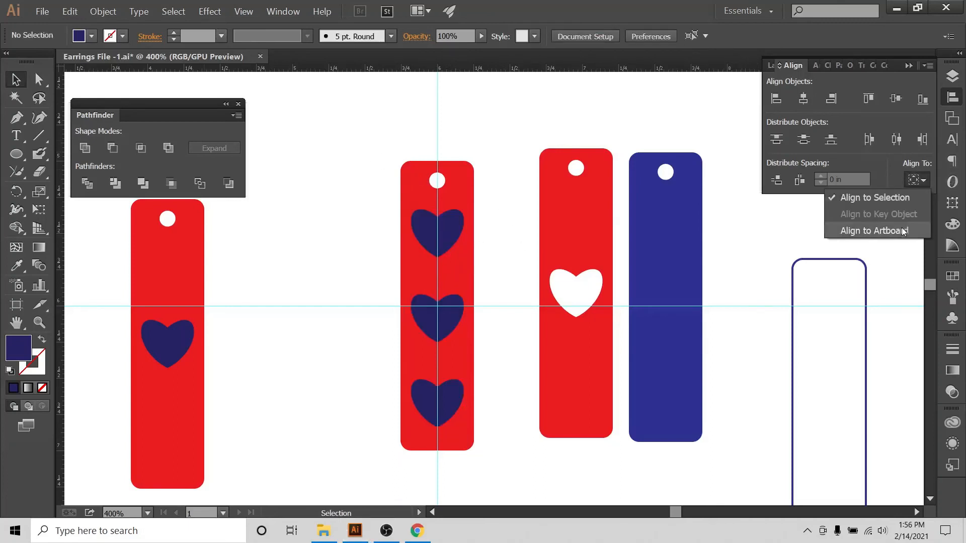
pyautogui.click(874, 230)
pyautogui.moveTo(370, 138); pyautogui.dragTo(516, 448)
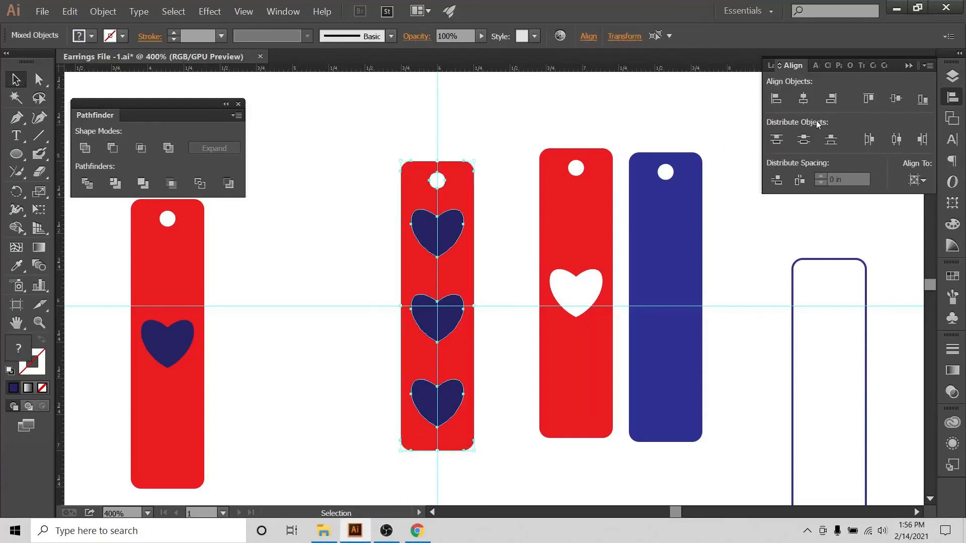
pyautogui.click(804, 99)
pyautogui.click(510, 128)
# Step: Subtract the three navy hearts from the centre red bar with Minus Front to make three heart cut-outs
pyautogui.moveTo(366, 146); pyautogui.dragTo(487, 464)
pyautogui.click(118, 150)
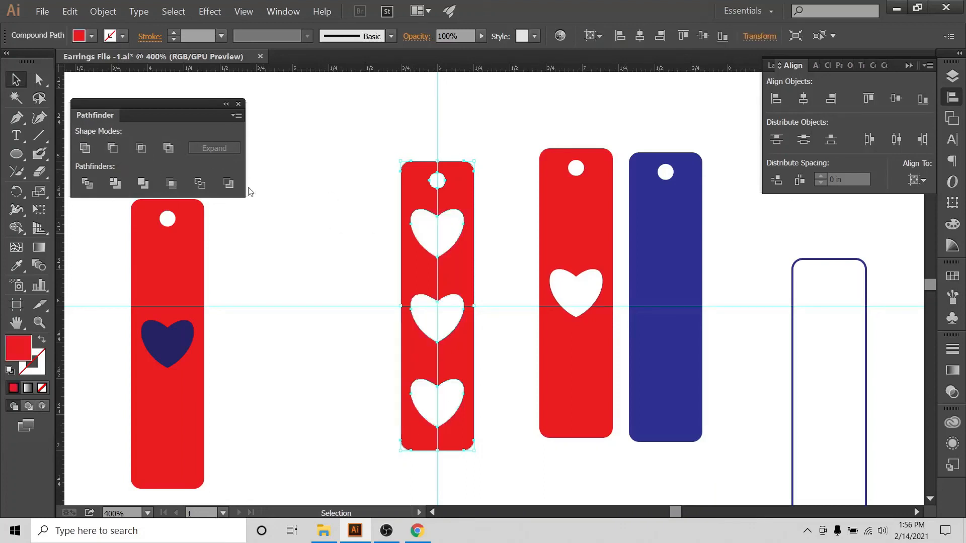
pyautogui.click(344, 222)
# Step: Move the three-heart bar to the left of the vertical guide and bring the single-heart bar to the guide's right side
pyautogui.moveTo(462, 268); pyautogui.dragTo(357, 235)
pyautogui.moveTo(592, 233); pyautogui.dragTo(511, 217)
pyautogui.click(438, 539)
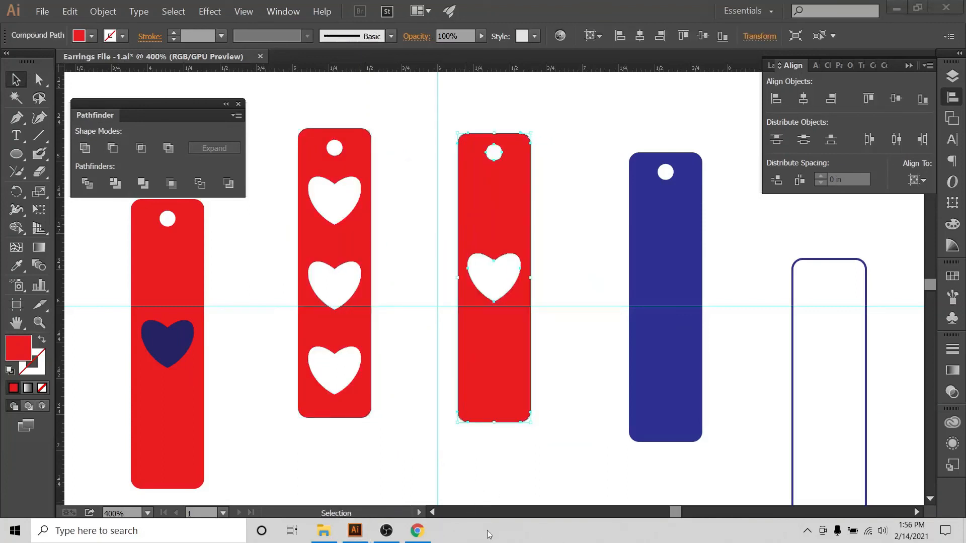
pyautogui.click(330, 237)
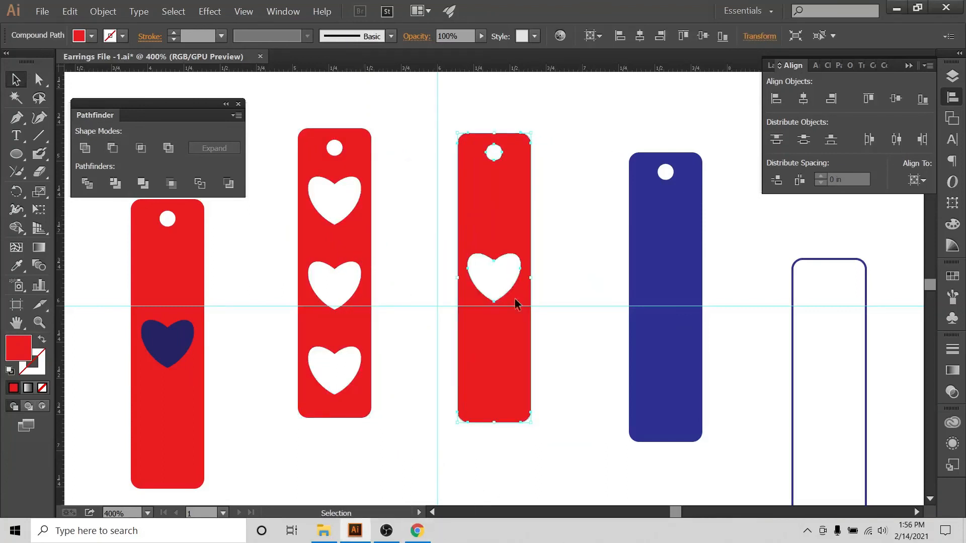
# Step: Switch to Chrome and examine the Valentine's and floral bar earring listings for cut-out variations
pyautogui.click(418, 531)
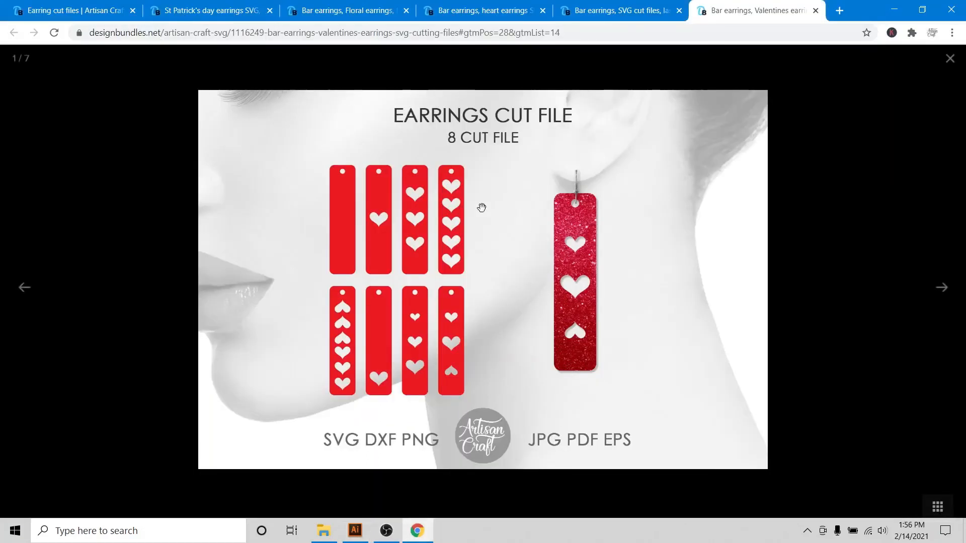
pyautogui.click(381, 14)
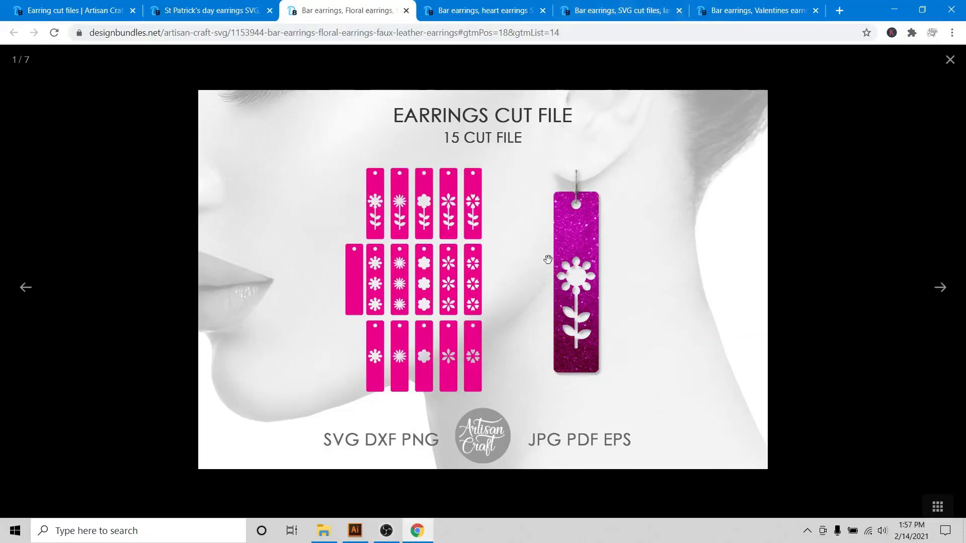
# Step: Return to Illustrator, move the three-heart bar closer to the single-heart bar with their tops roughly level, and deselect it
pyautogui.click(355, 531)
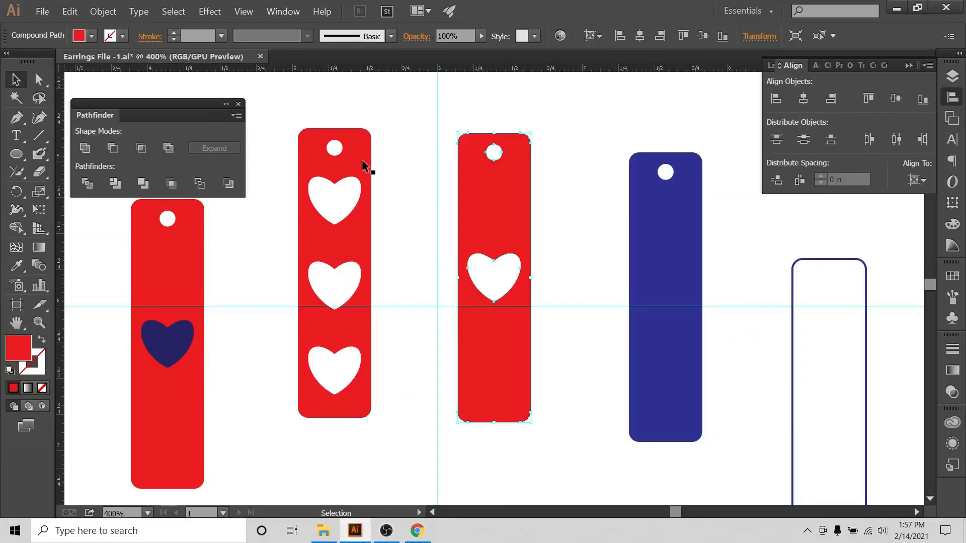
pyautogui.moveTo(355, 165); pyautogui.dragTo(398, 154)
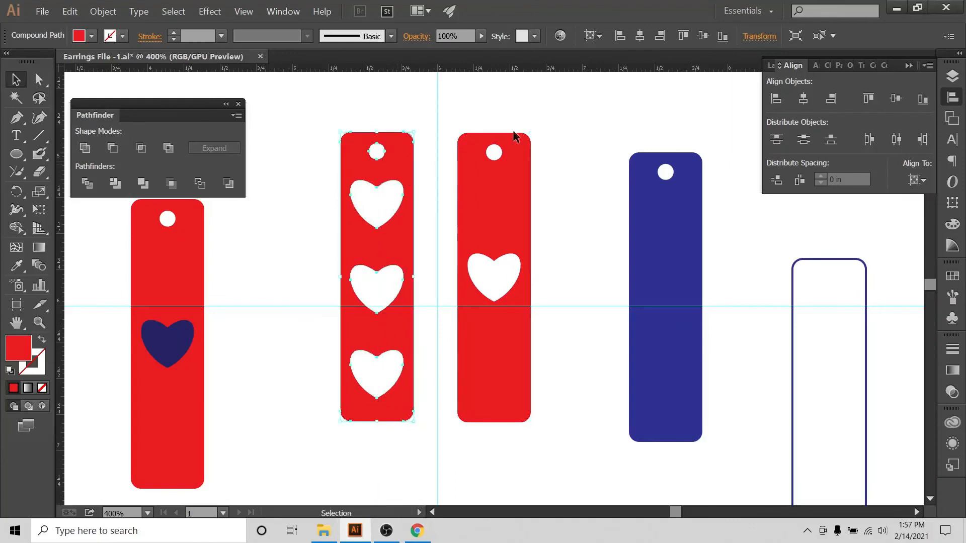
pyautogui.click(550, 126)
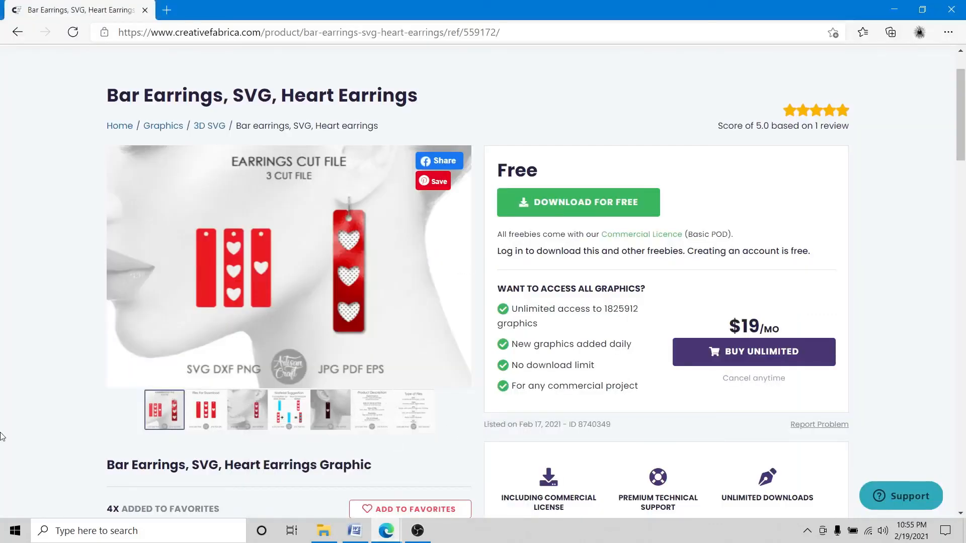
# Step: Switch to Edge, browse Artisan Craft SVG's designs on Creative Fabrica, and open the free "Bar Earrings, SVG, Heart Earrings" listing to view its details
pyautogui.scroll(2, 1, 436)
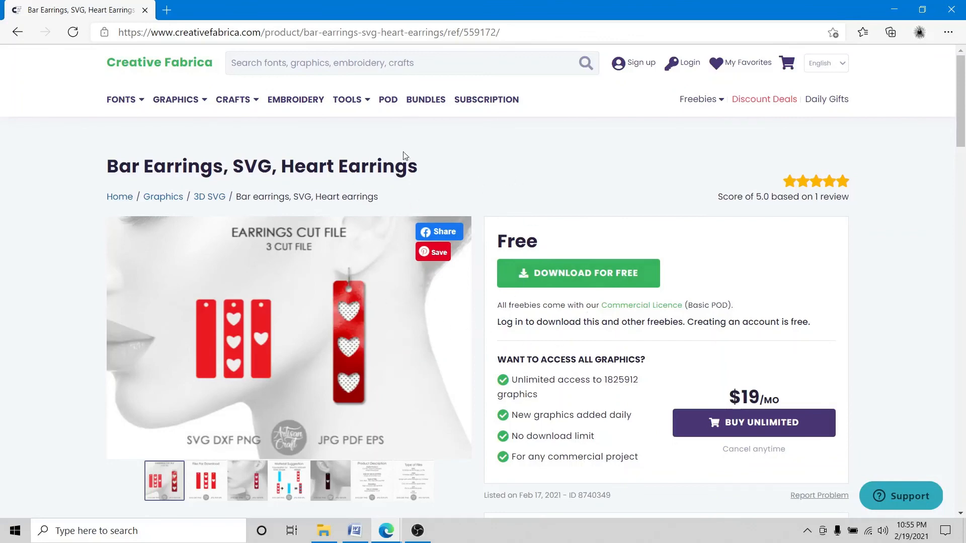
pyautogui.click(386, 531)
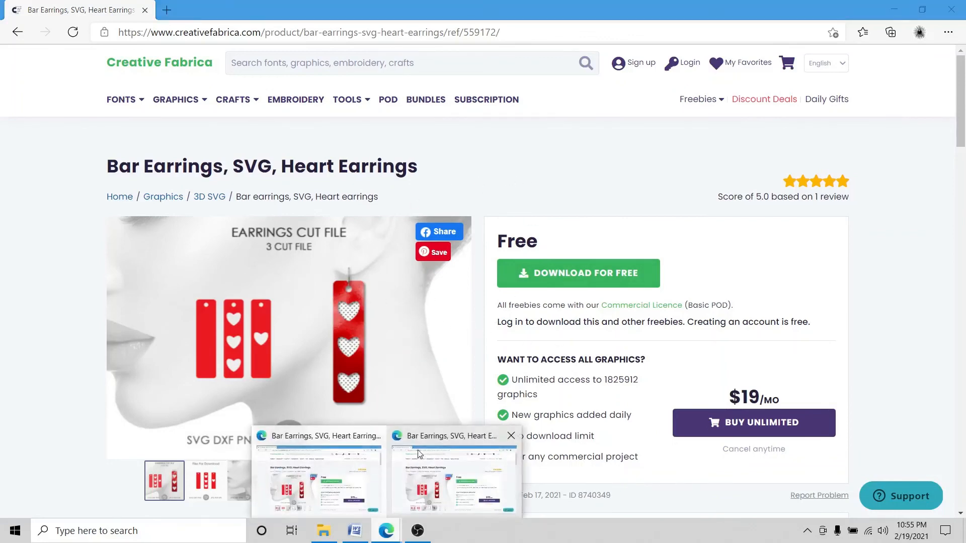
pyautogui.scroll(-9, 604, 310)
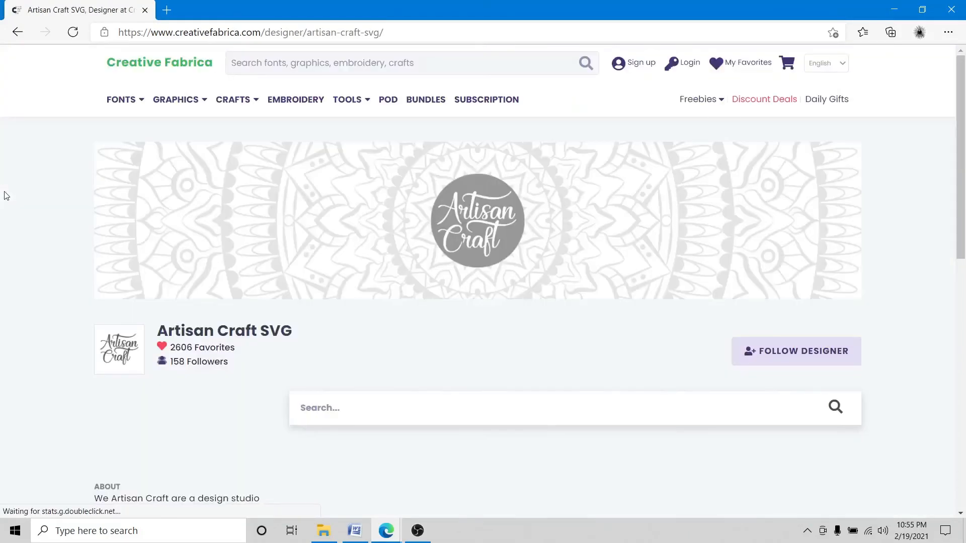
pyautogui.scroll(-7, 6, 196)
pyautogui.scroll(6, 6, 196)
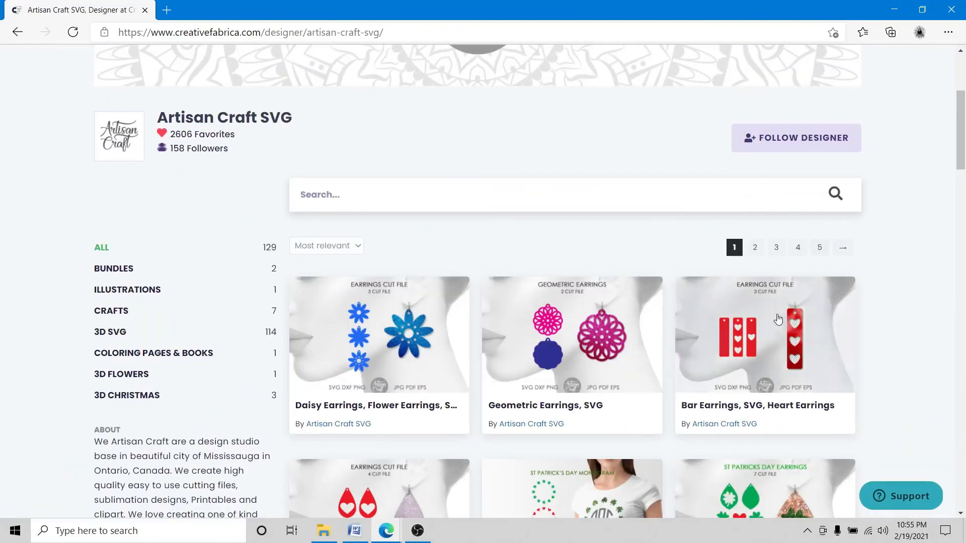
pyautogui.click(774, 337)
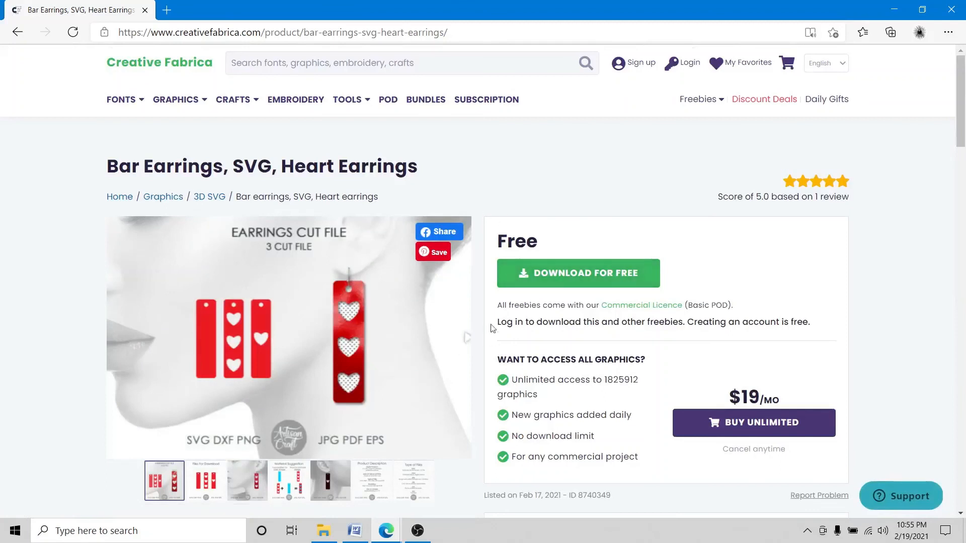
pyautogui.scroll(-3, 2, 316)
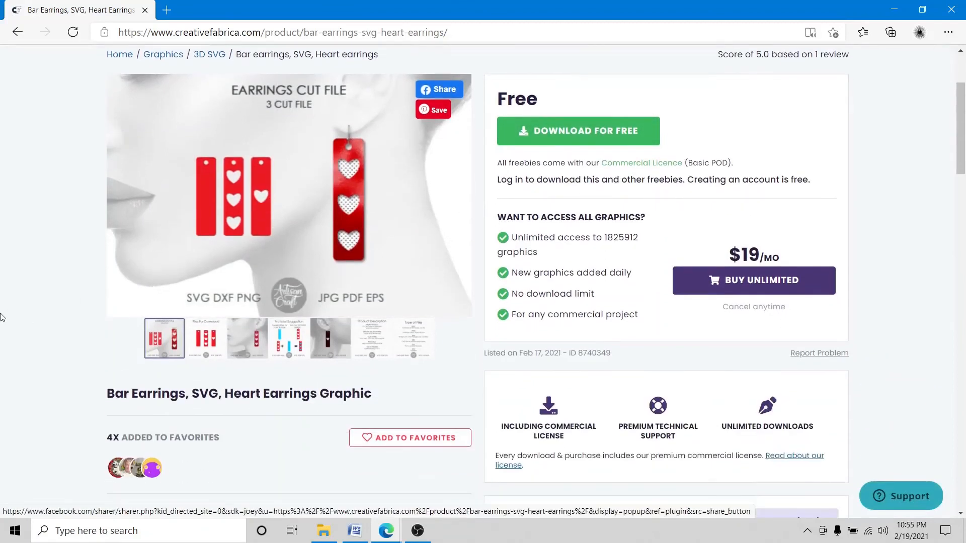